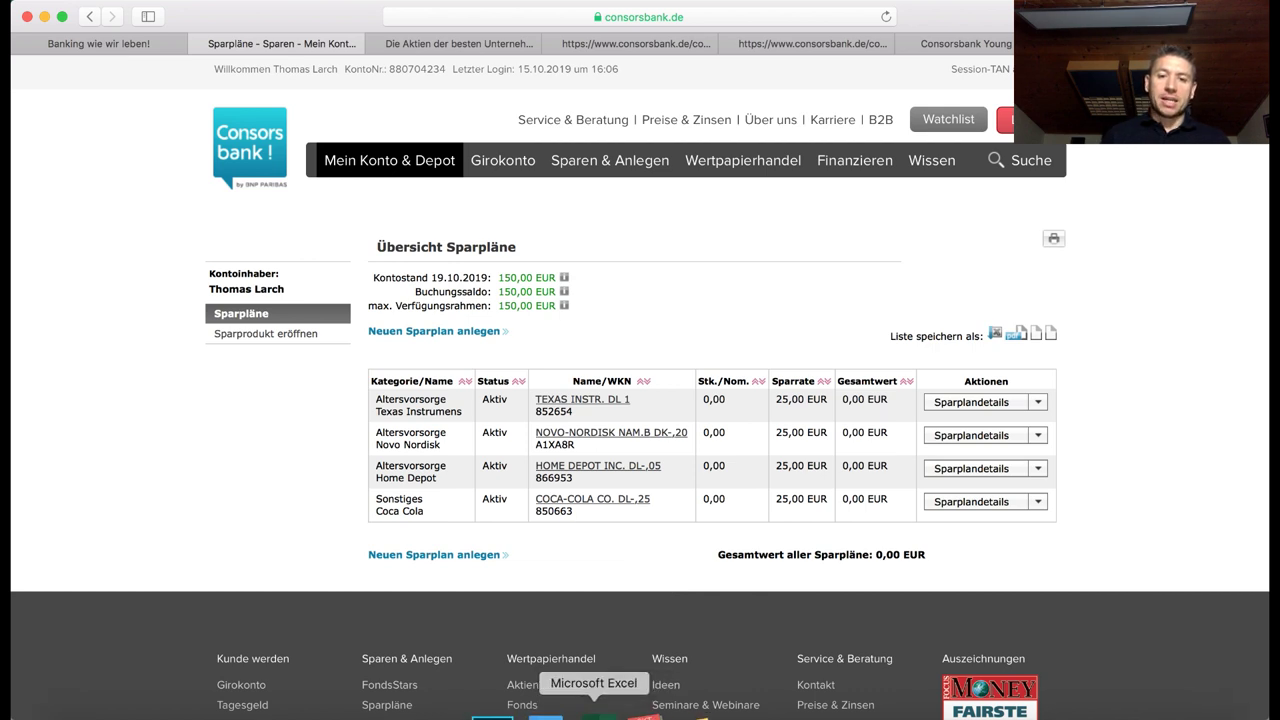
Switch to Excel and add Bitcoin in row 28 of the savings plan table with depot Bitpanda and amount 100 €
left_click(599, 716)
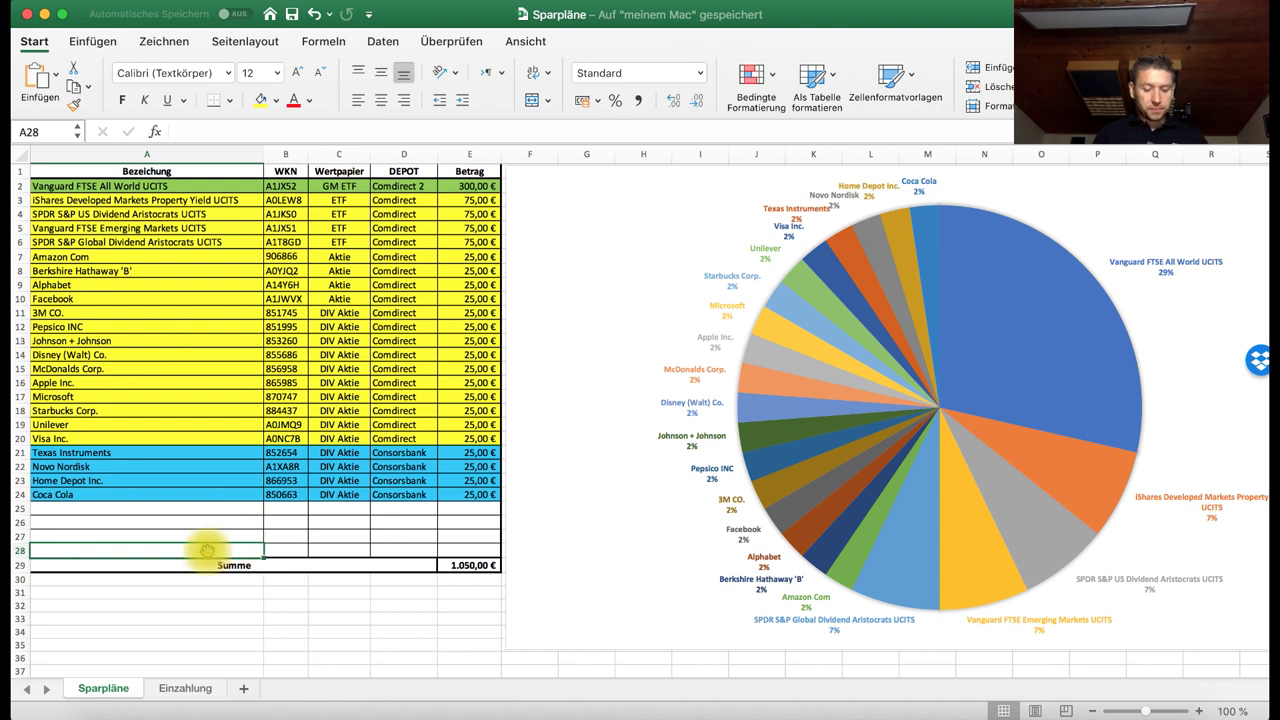
type("Bitcoin")
key("Tab")
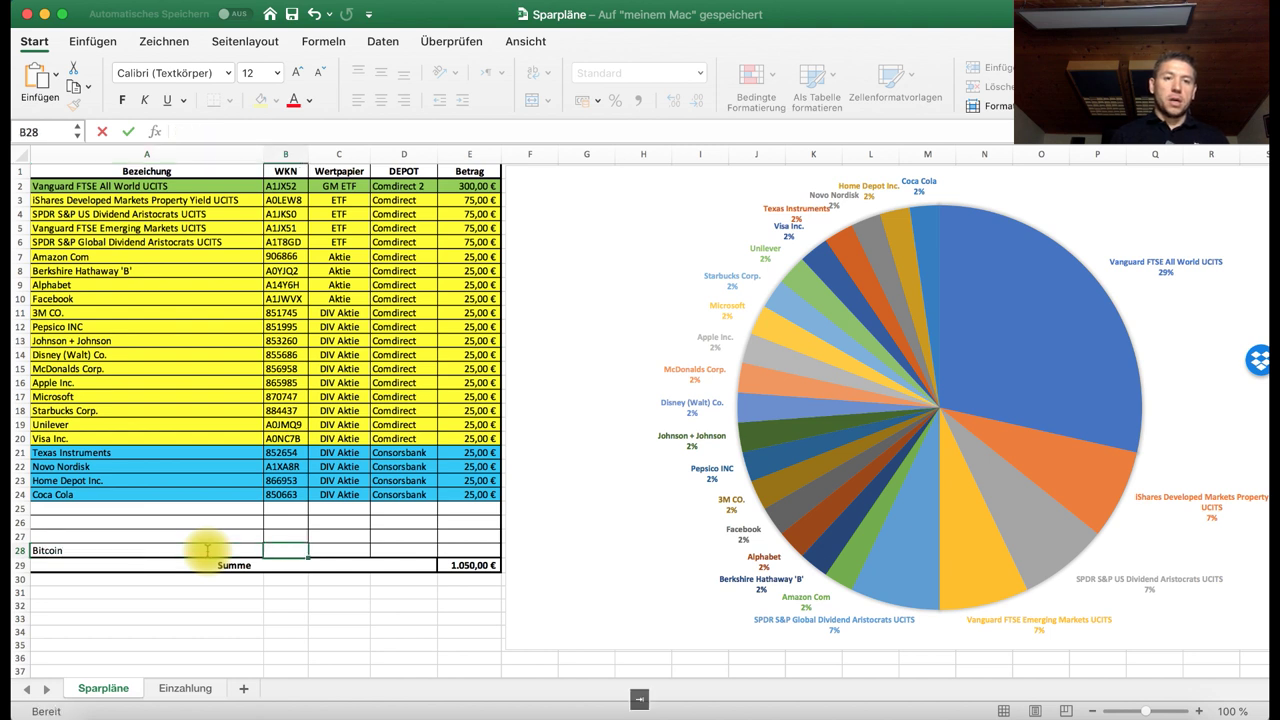
key("Tab")
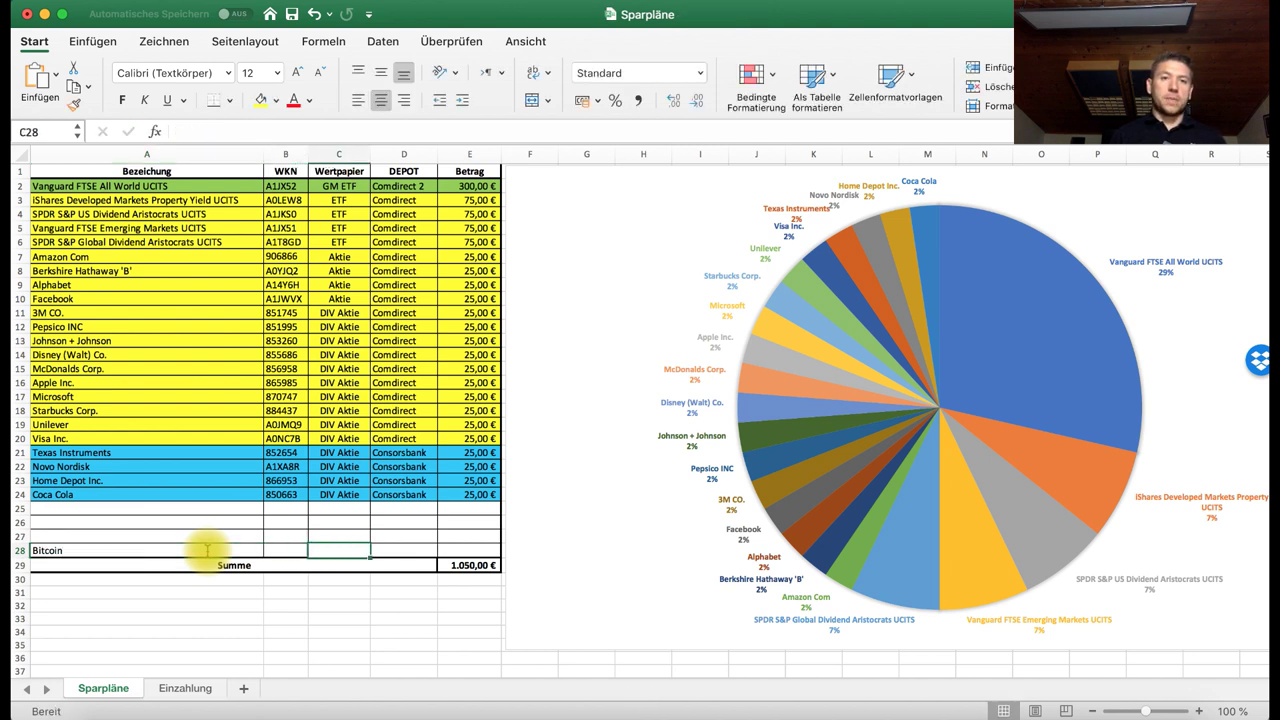
key("Tab")
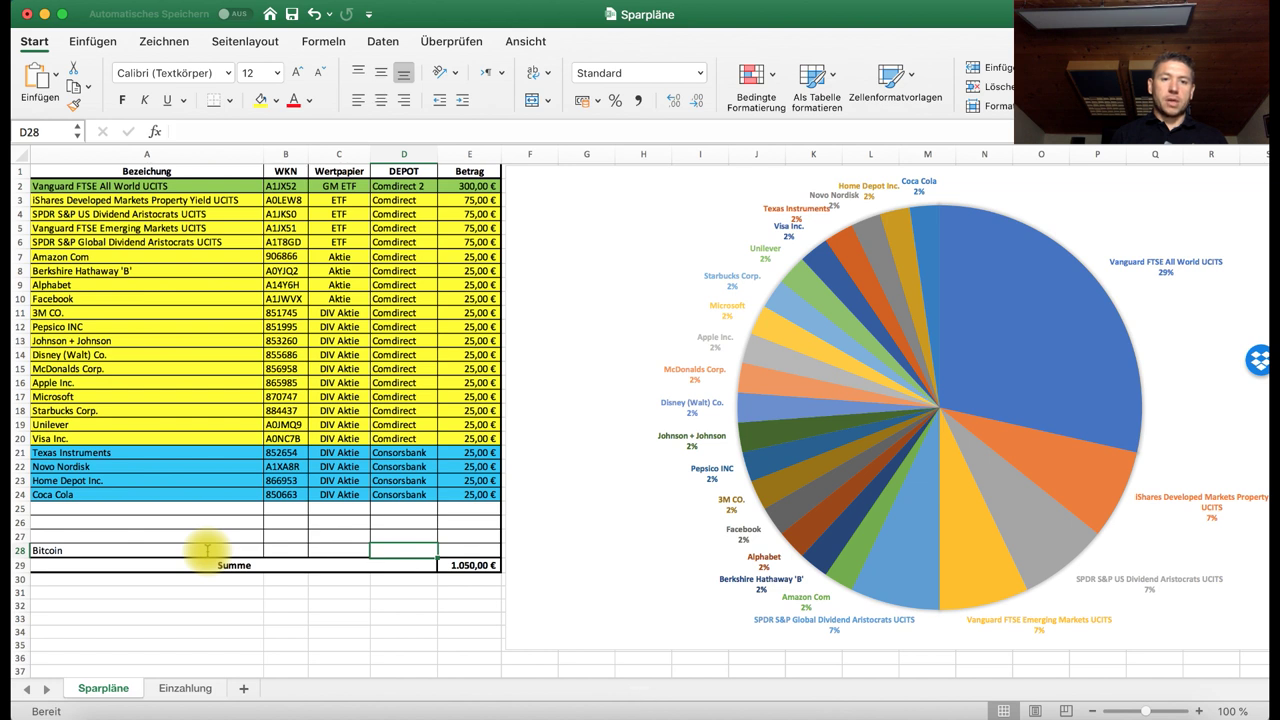
type("Bitpanda")
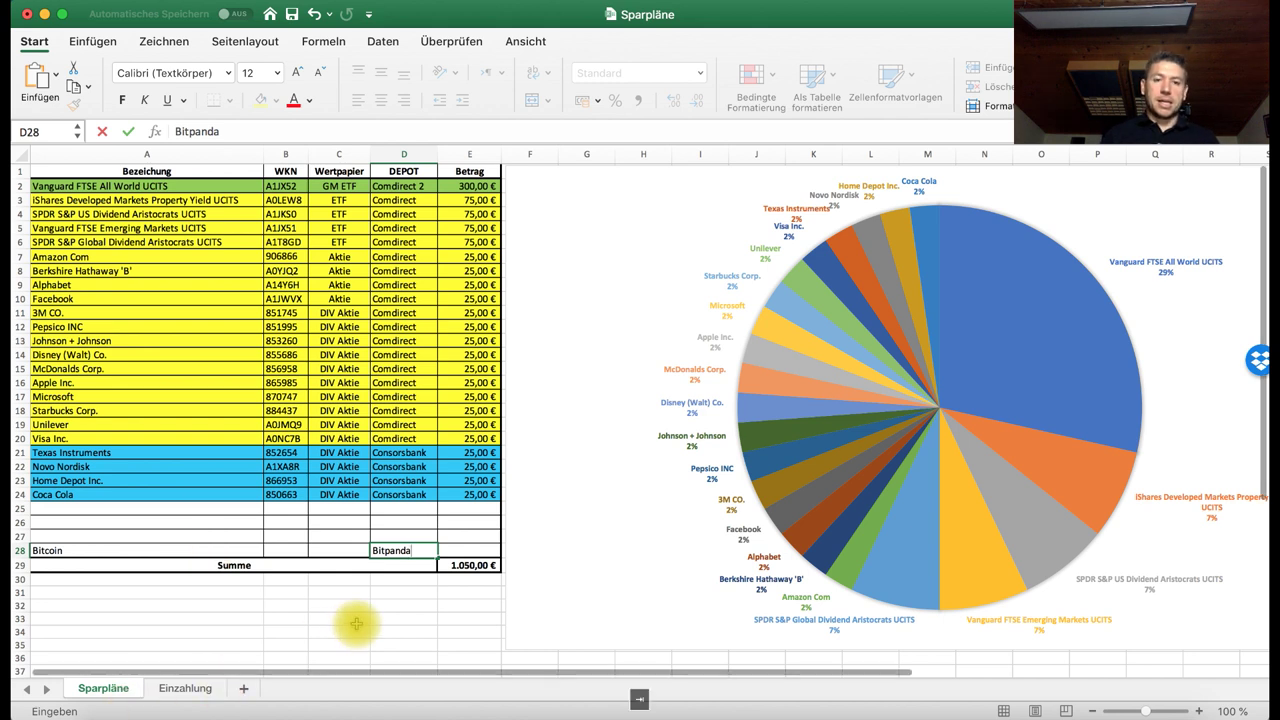
left_click(471, 549)
type("100")
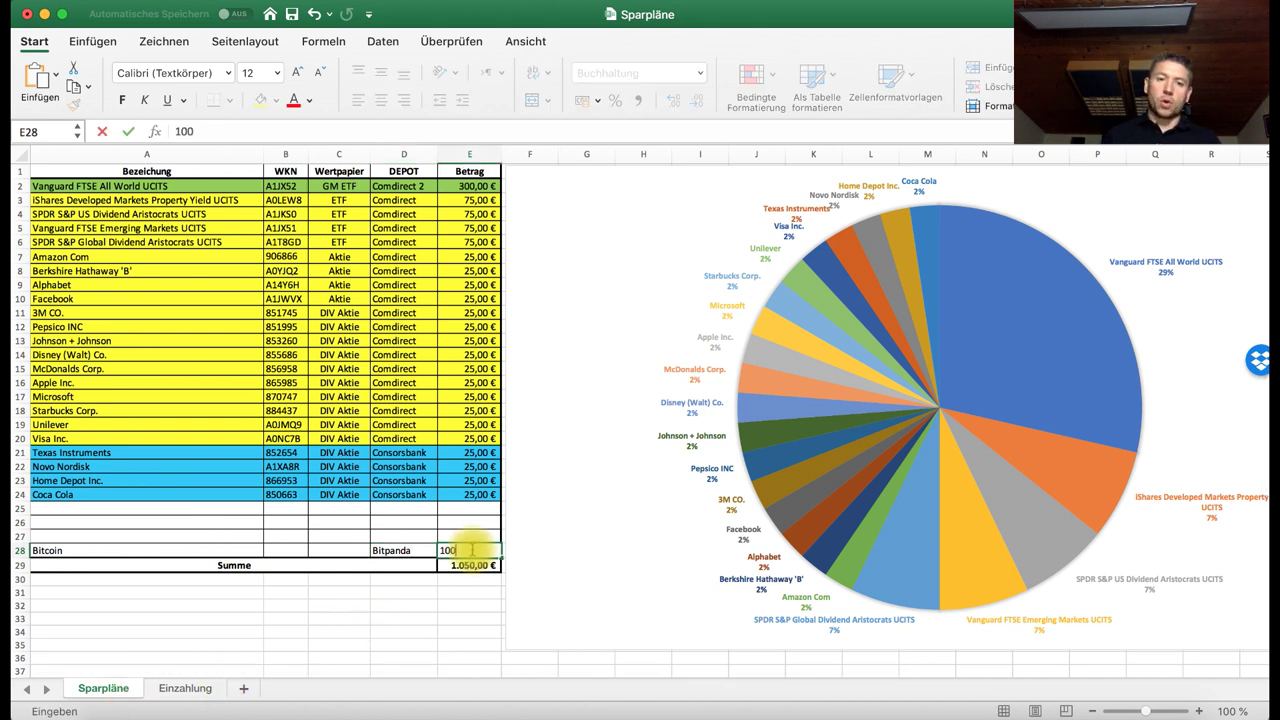
key("Return")
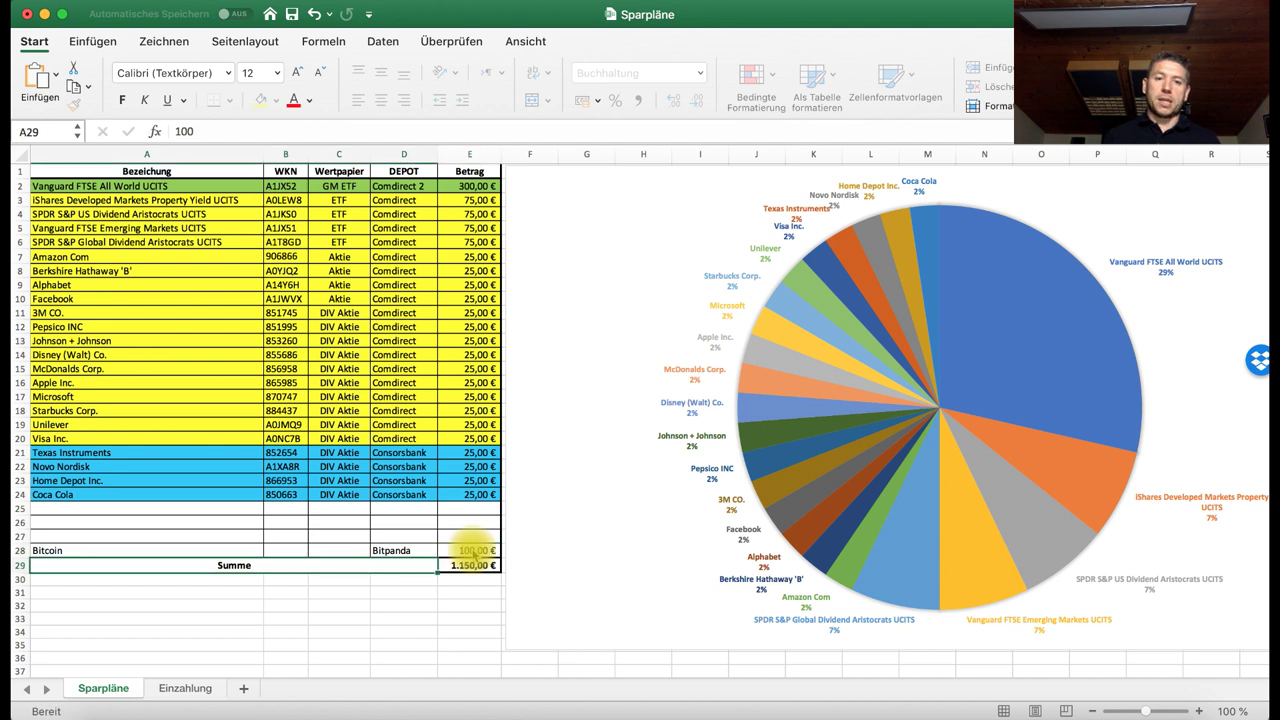
mouse_move(870, 256)
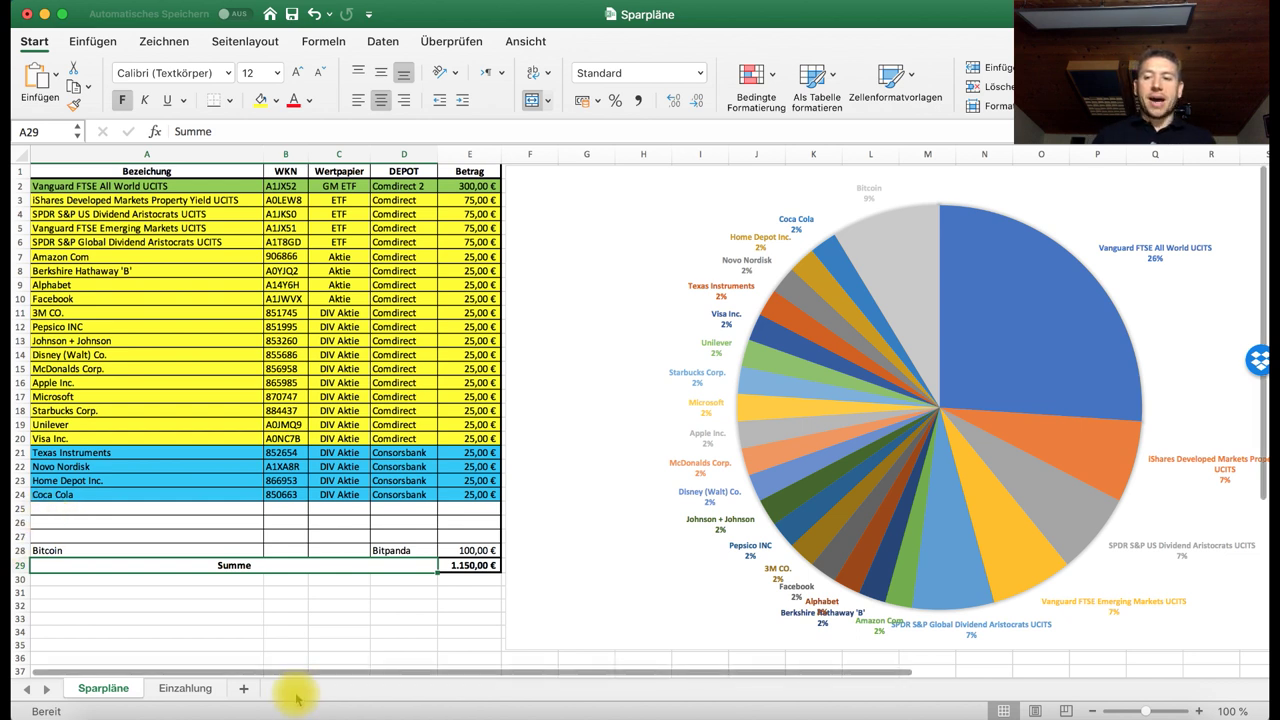
Switch to Safari and examine Mastercard's dividend yield, payout ratios and dividend history in the aktienfinder.net watchlist
mouse_move(230, 715)
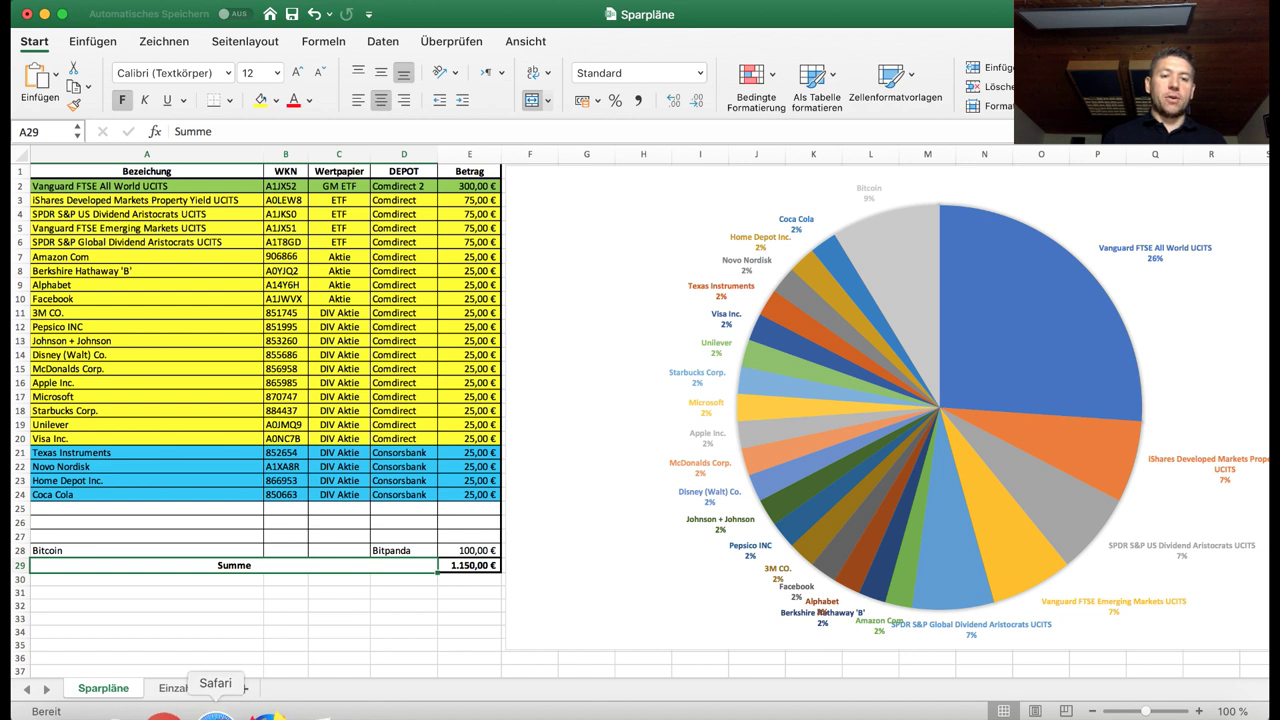
left_click(231, 715)
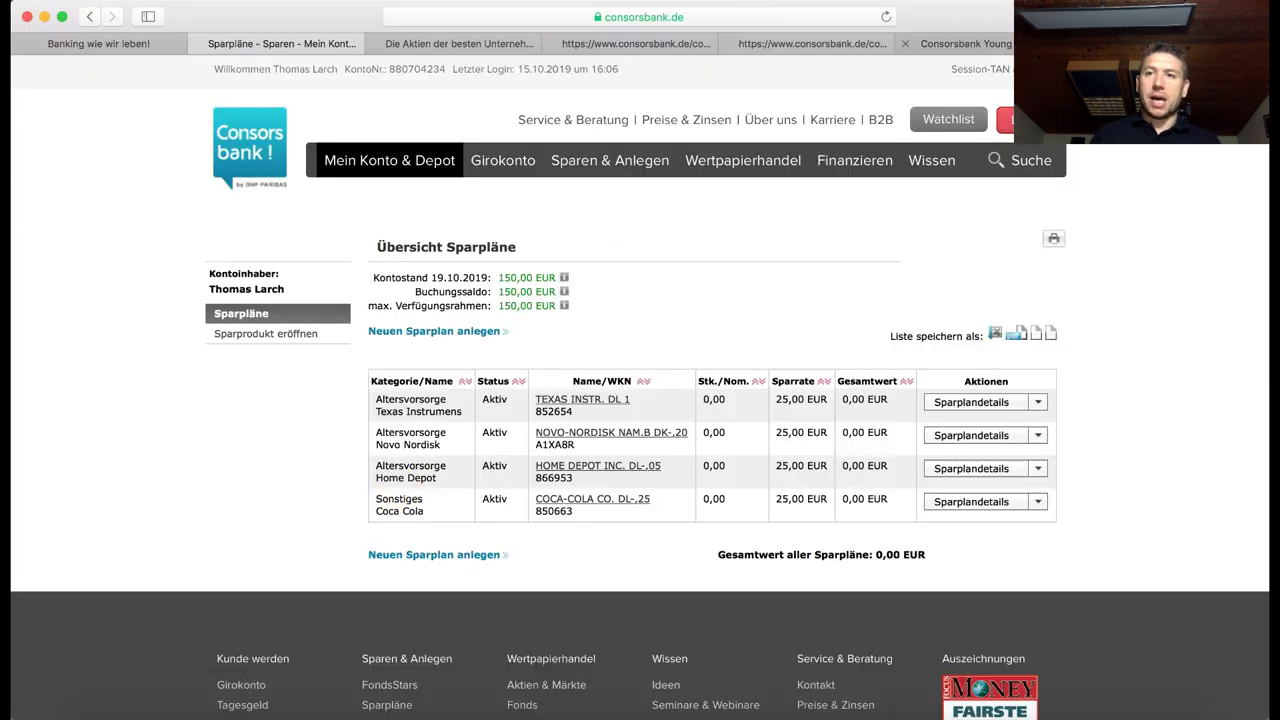
left_click(457, 44)
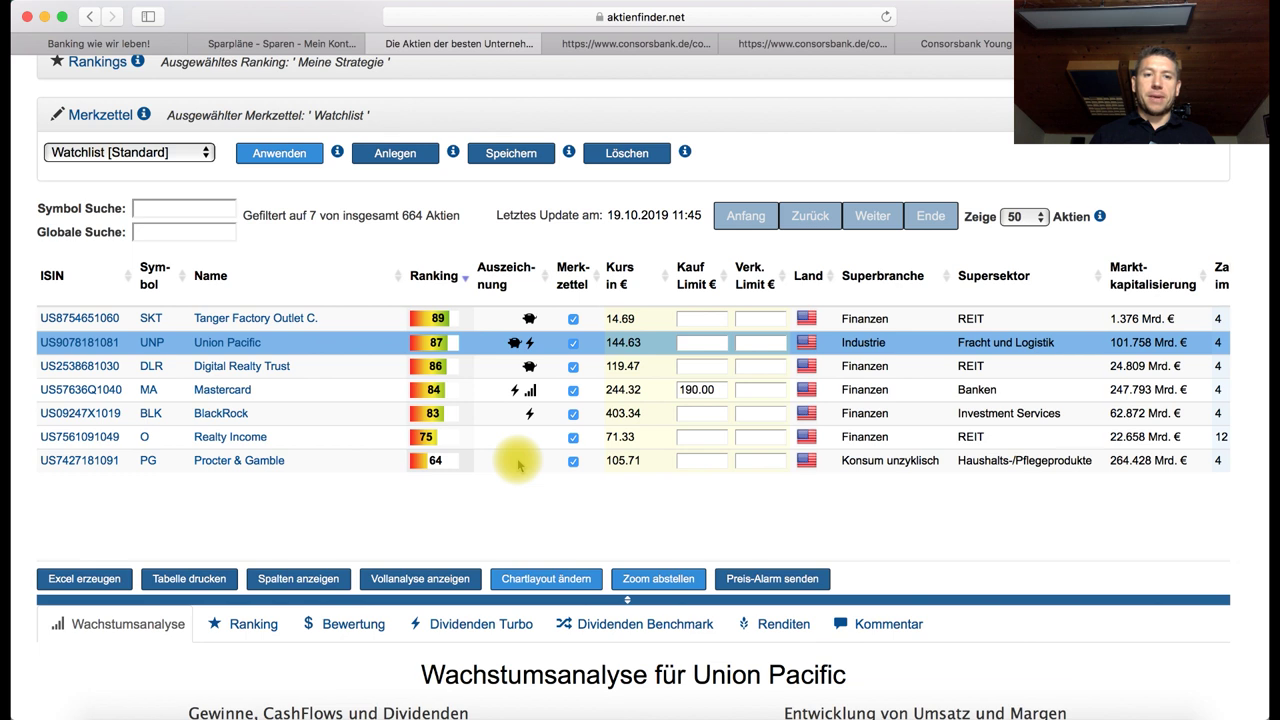
mouse_move(370, 520)
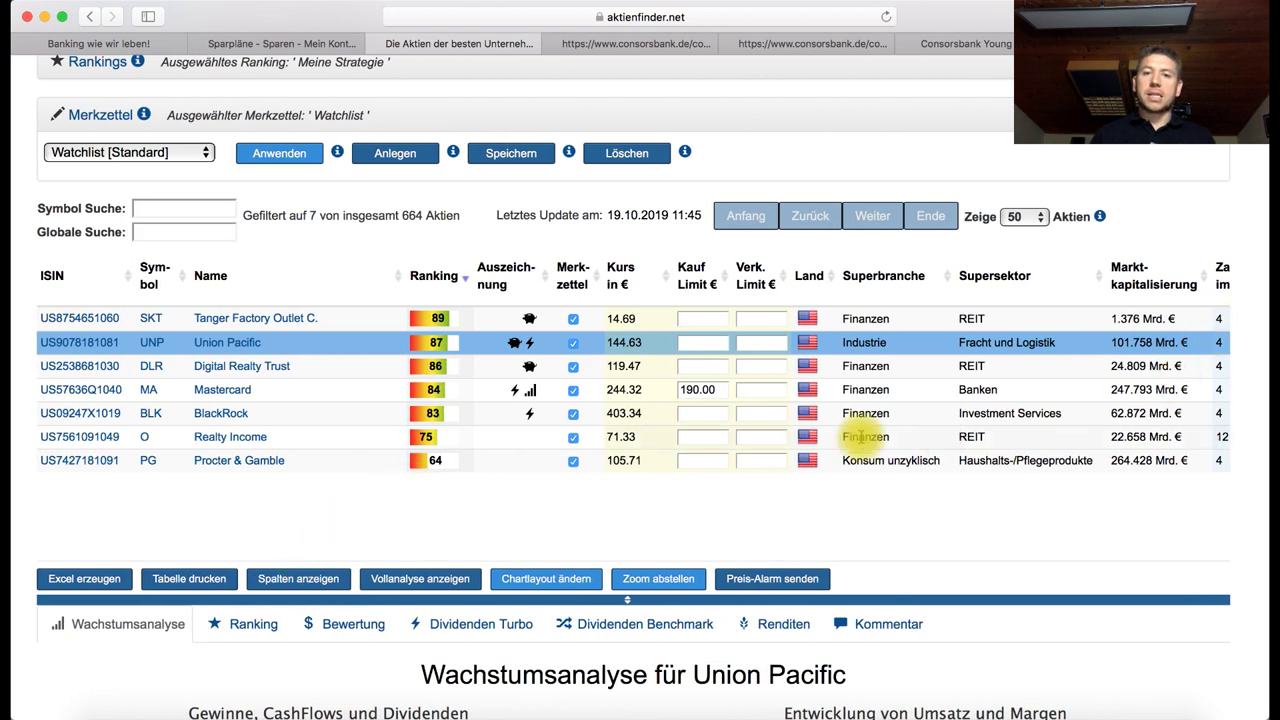
scroll(862, 437, "right", 10)
scroll(870, 440, "left", 2)
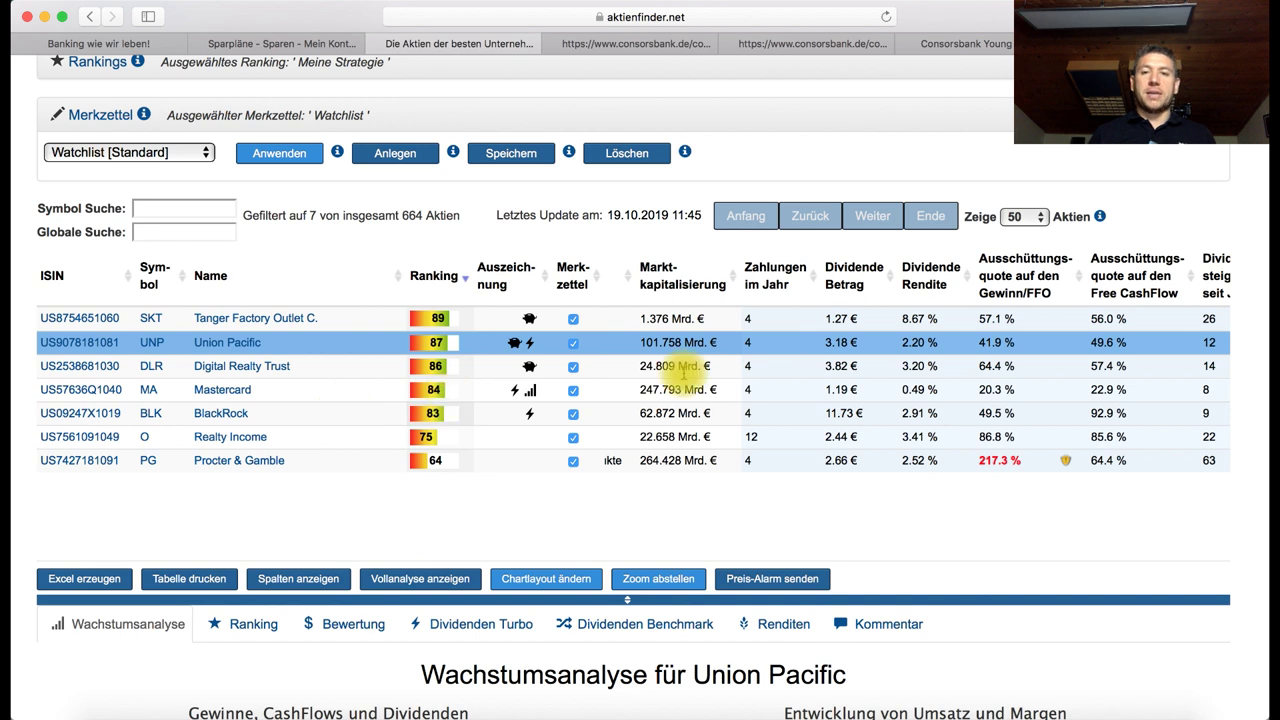
left_click(928, 397)
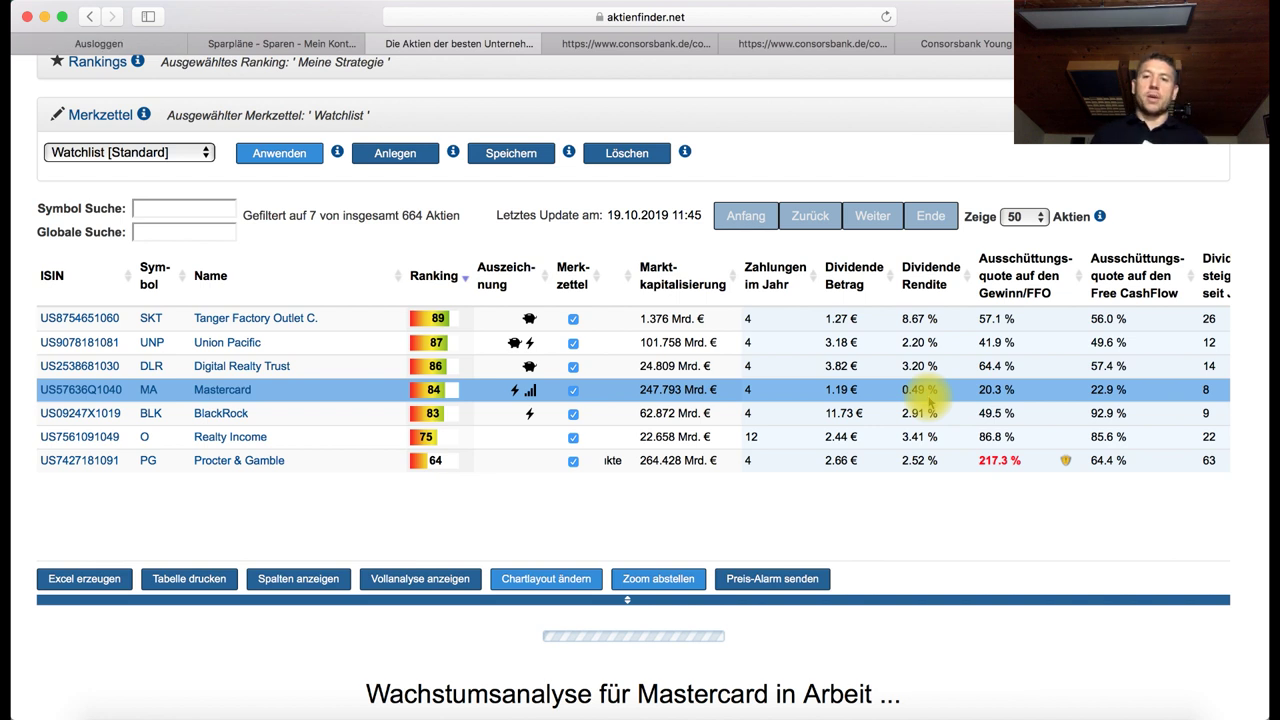
scroll(1052, 397, "right", 3)
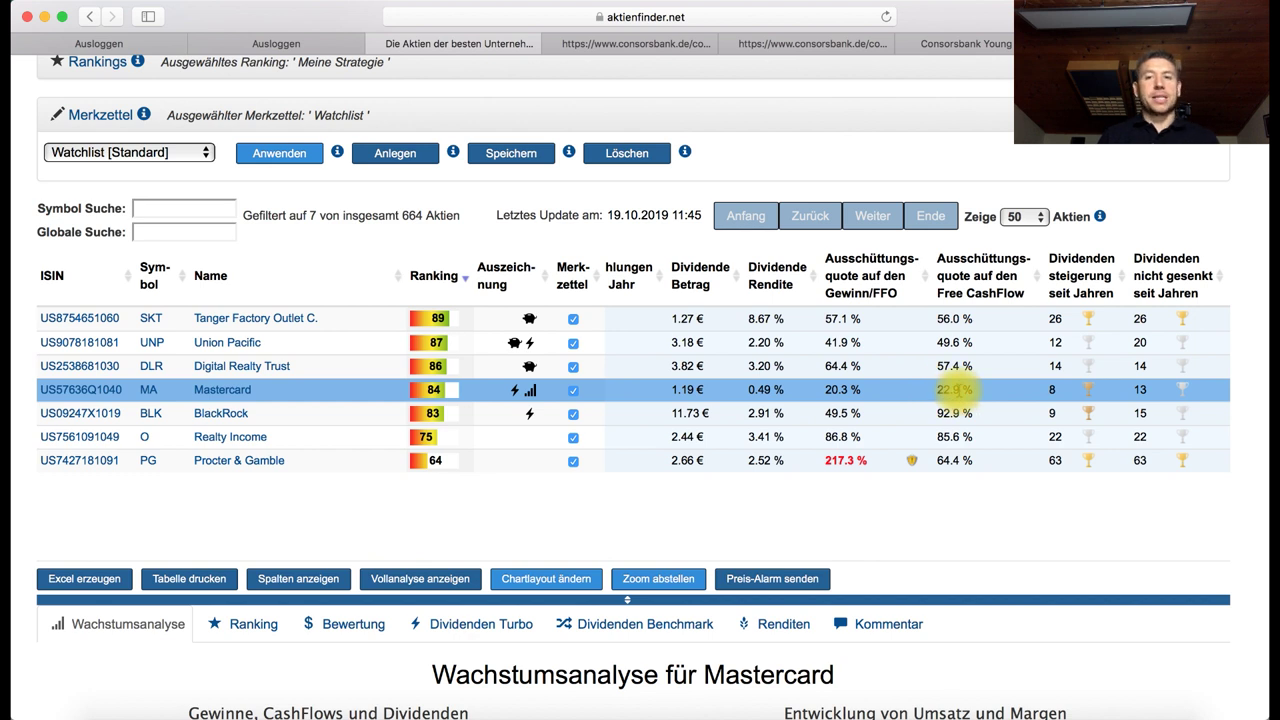
scroll(955, 390, "left", 4)
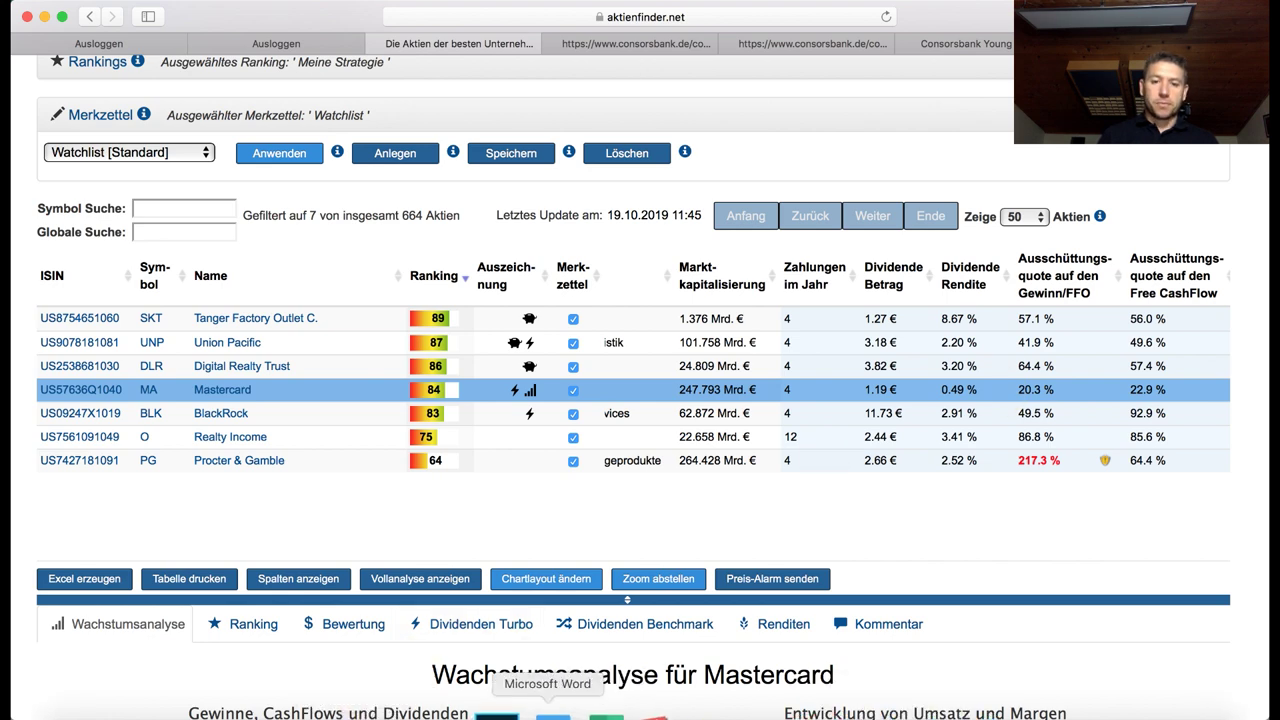
Switch to Excel and check the Visa Inc. entry in the savings plan table
left_click(598, 716)
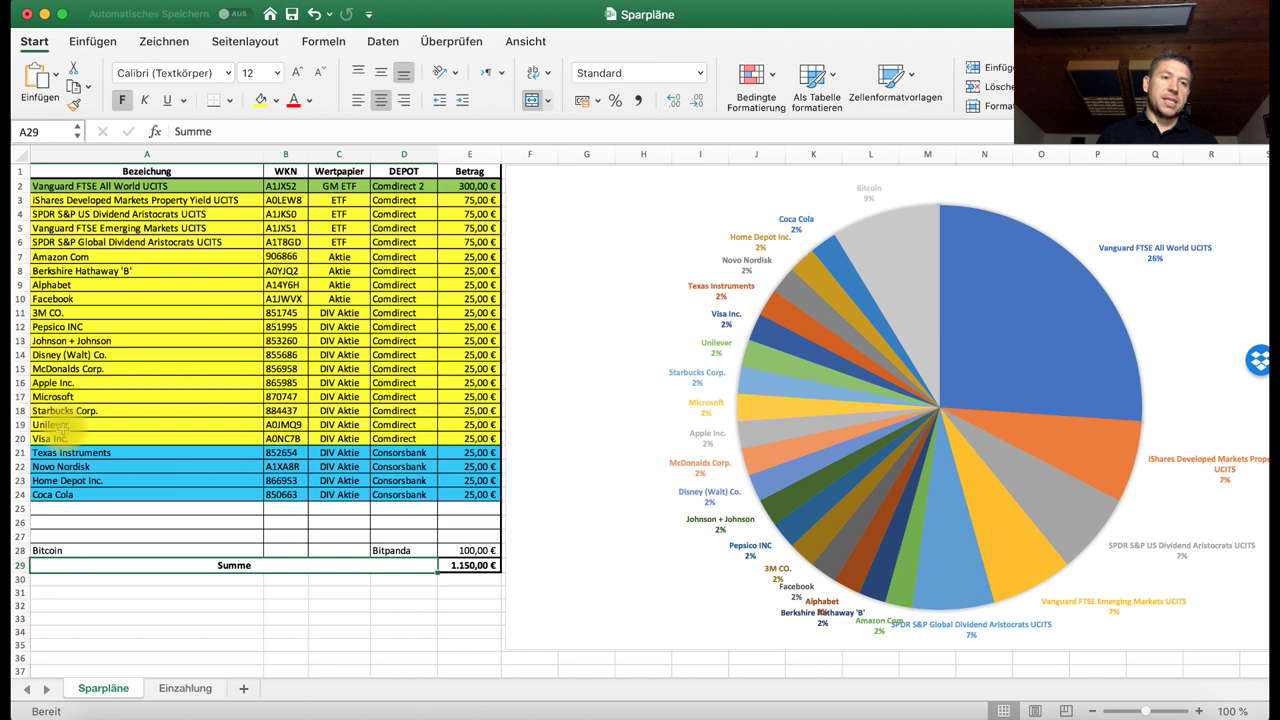
left_click(62, 438)
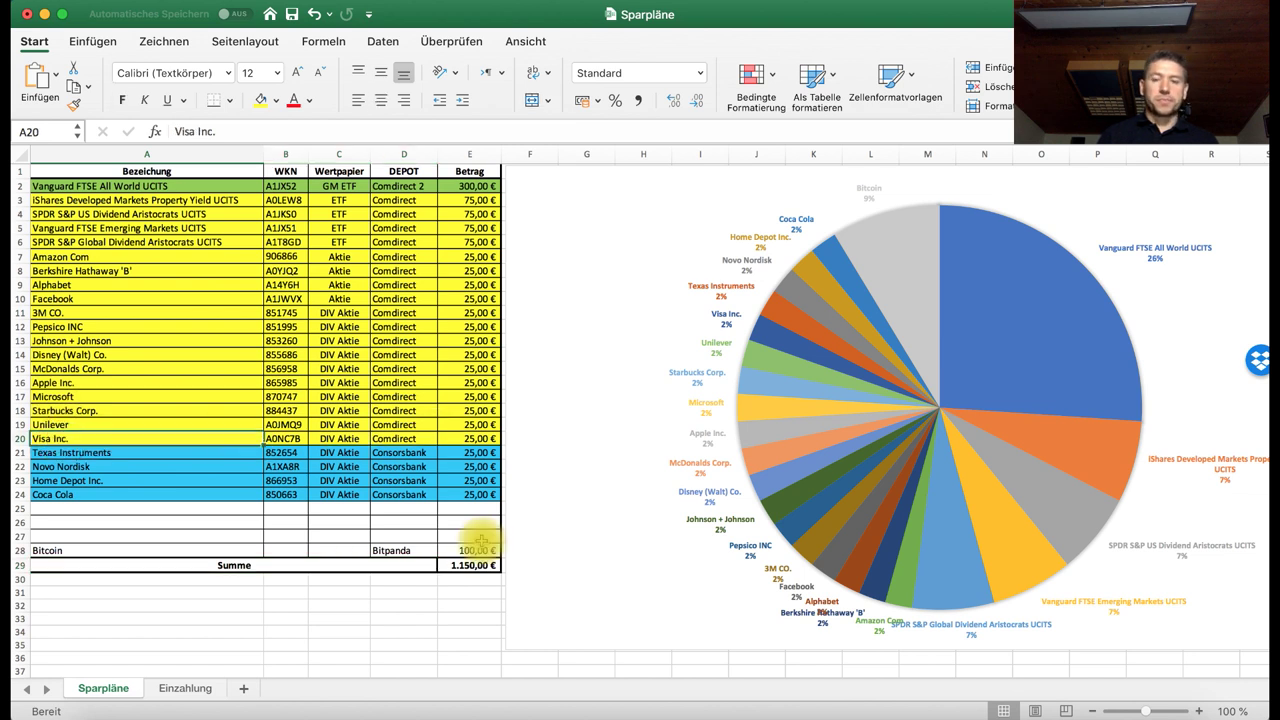
Switch back to Safari, load the growth analysis for Union Pacific and review the watchlist's prices and sectors
mouse_move(572, 712)
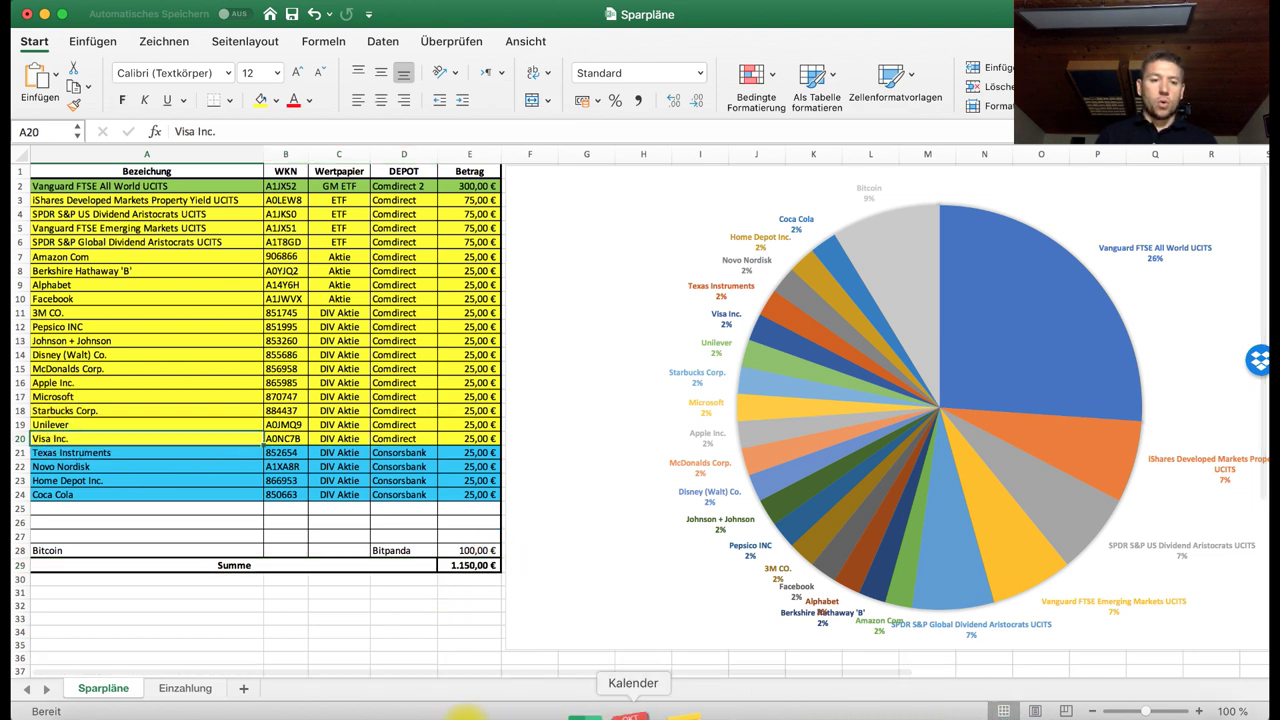
left_click(211, 712)
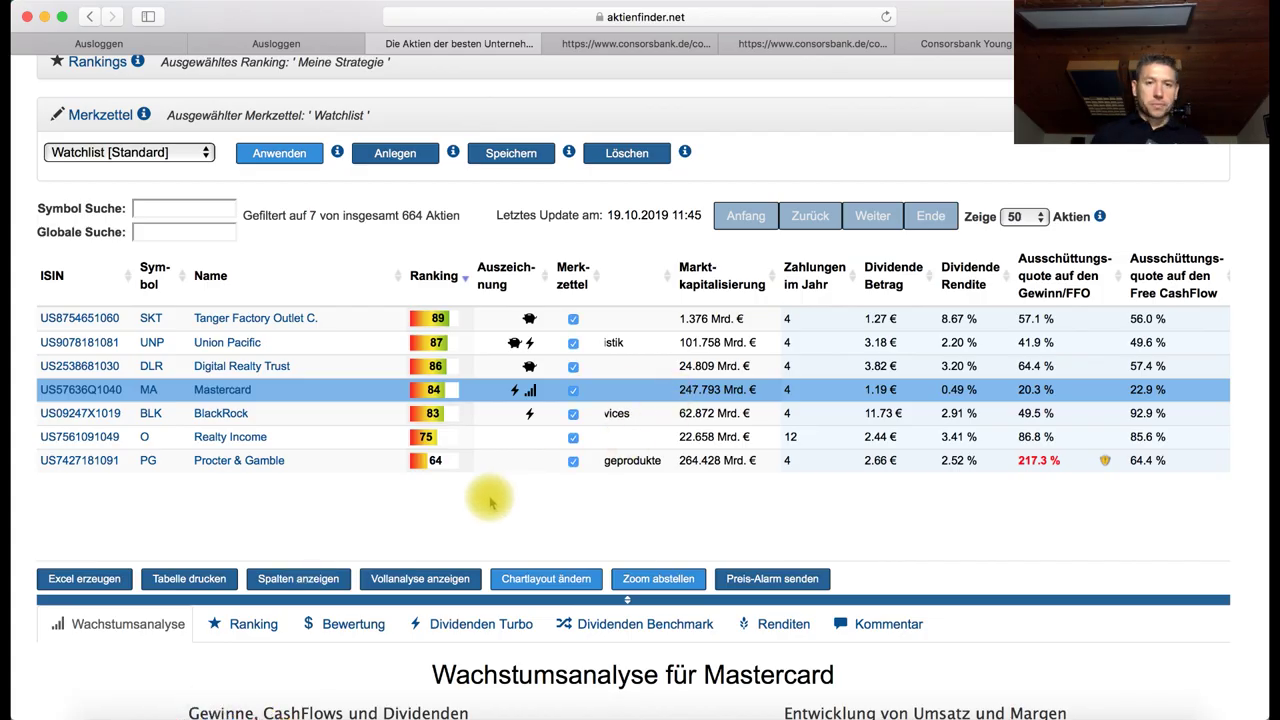
left_click(299, 343)
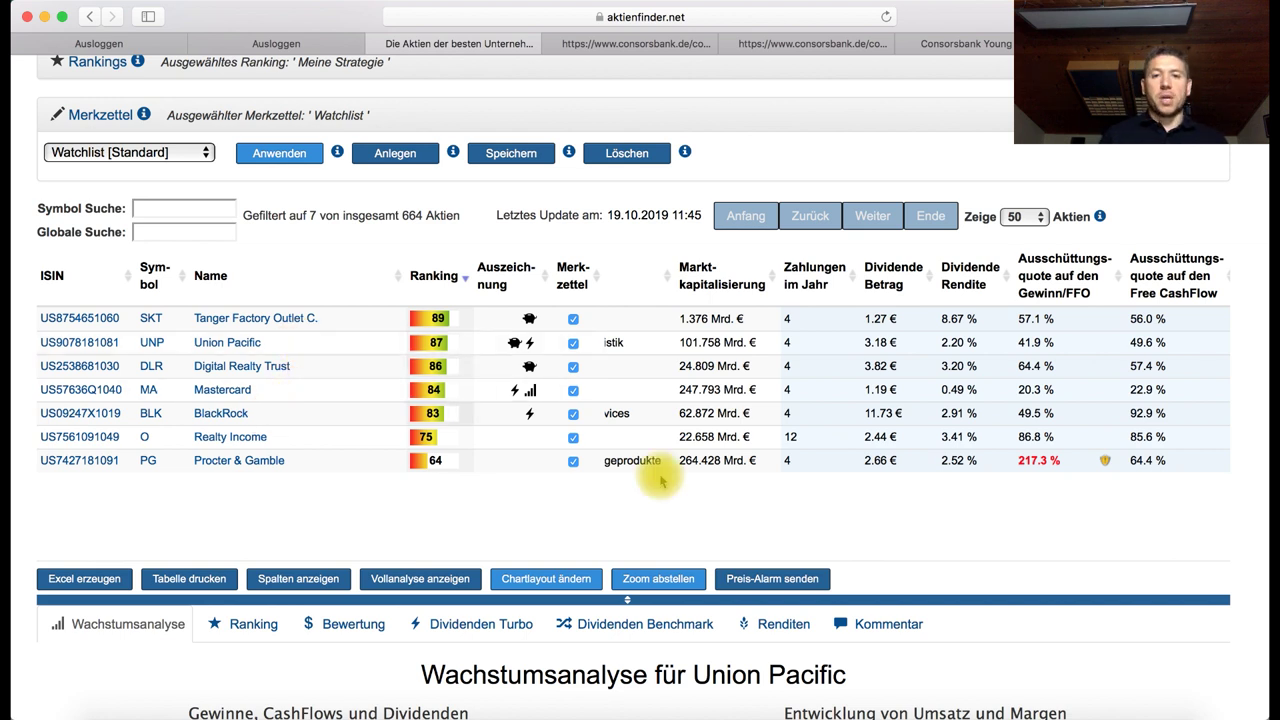
scroll(605, 400, "left", 5)
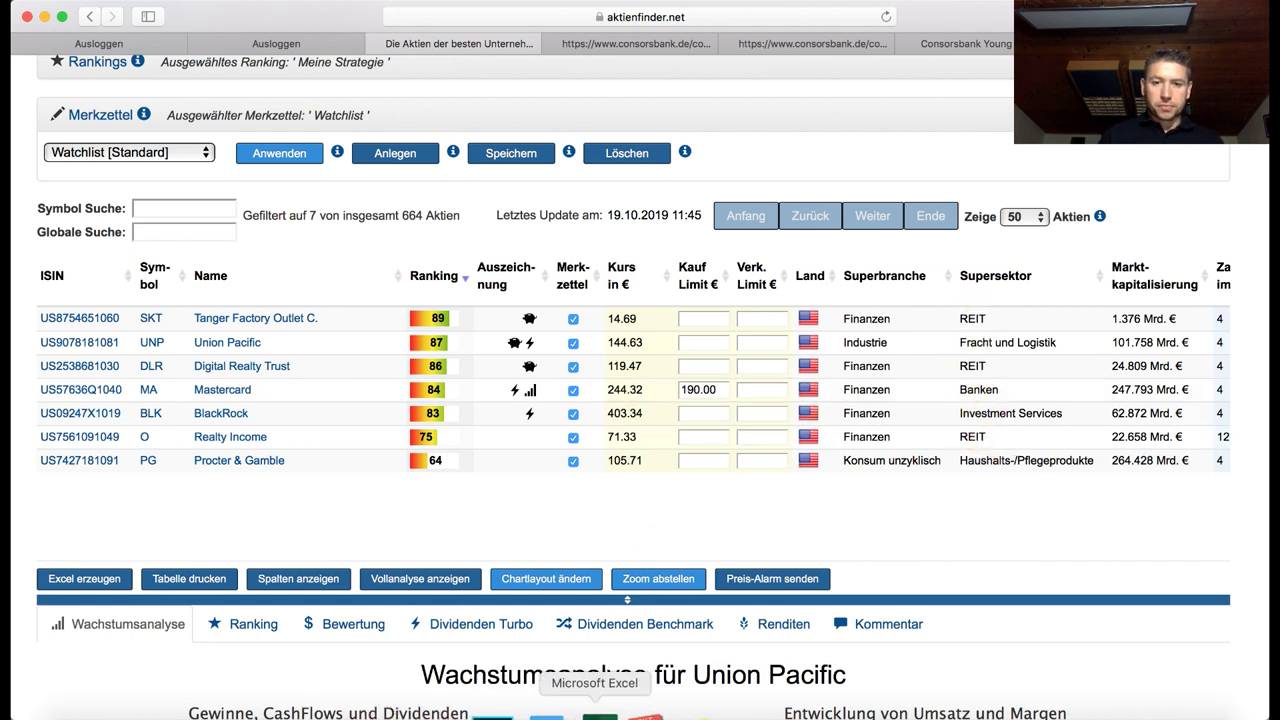
Switch to Excel and check the name and amount of the iShares Developed Markets Property Yield position
left_click(598, 712)
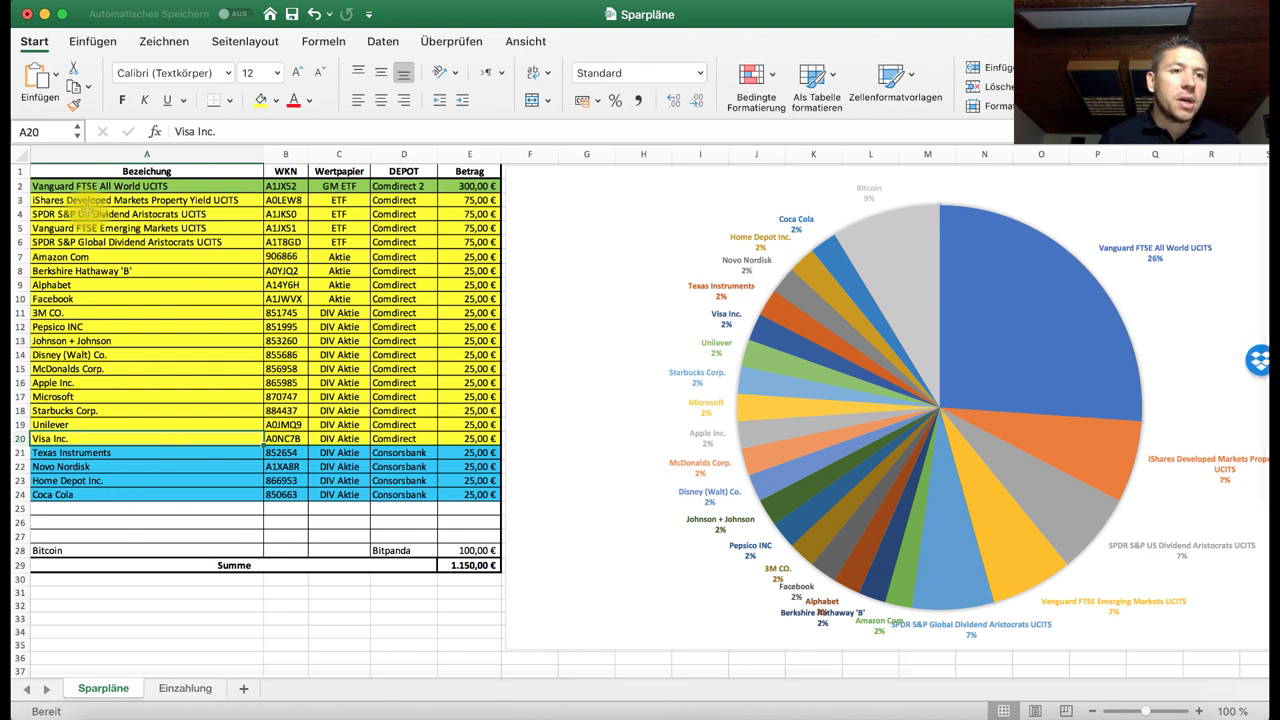
left_click(120, 200)
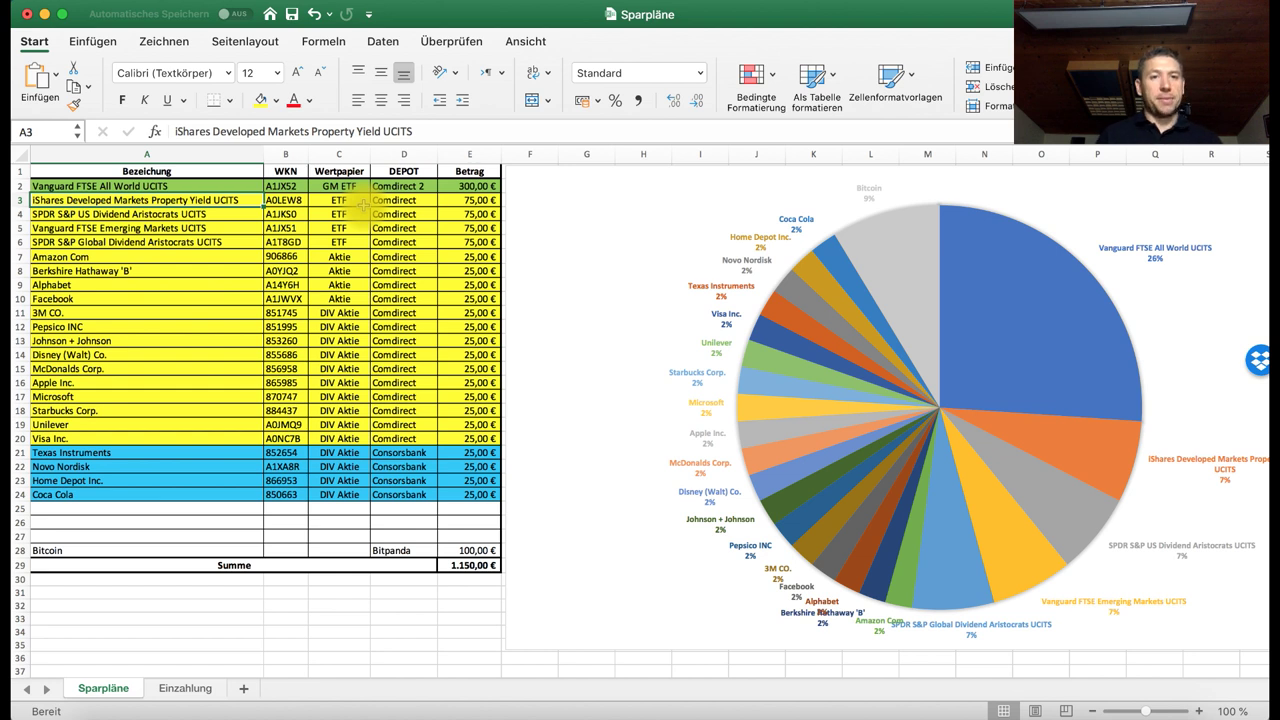
left_click(462, 200)
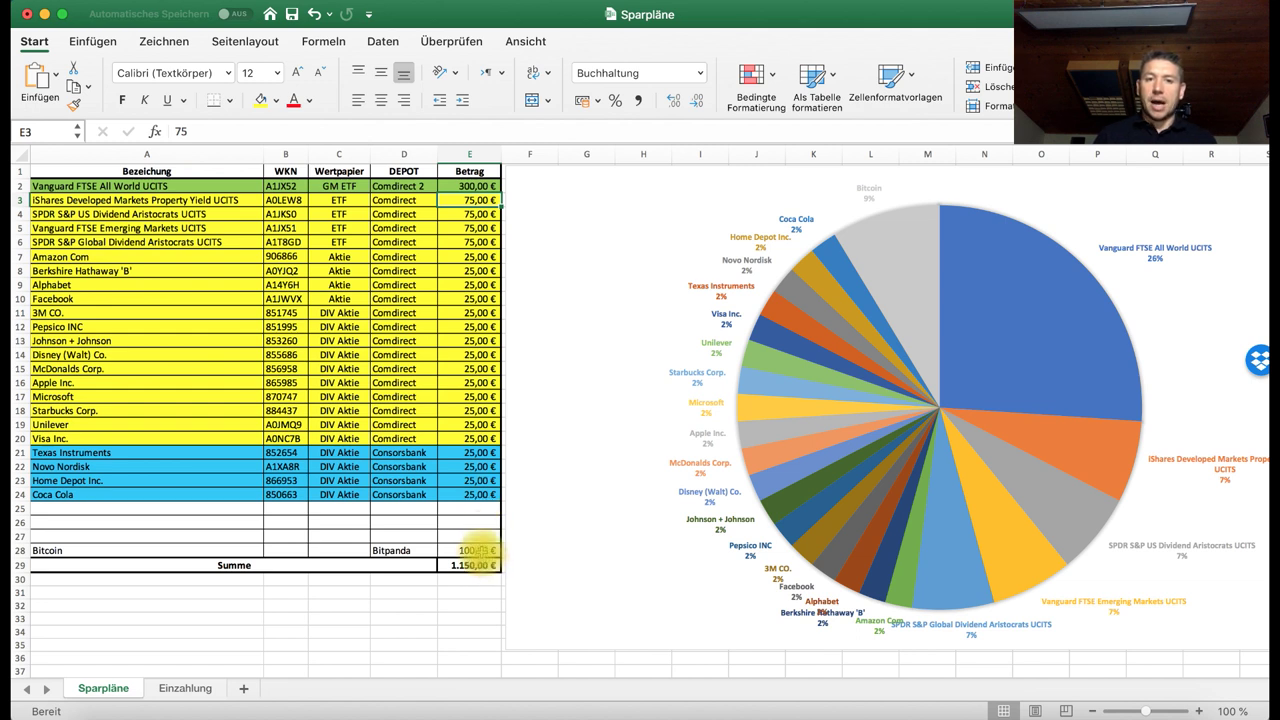
Fill the Bitcoin row from A28 to E28 with orange
left_click_drag(486, 549, 119, 549)
left_click(86, 540)
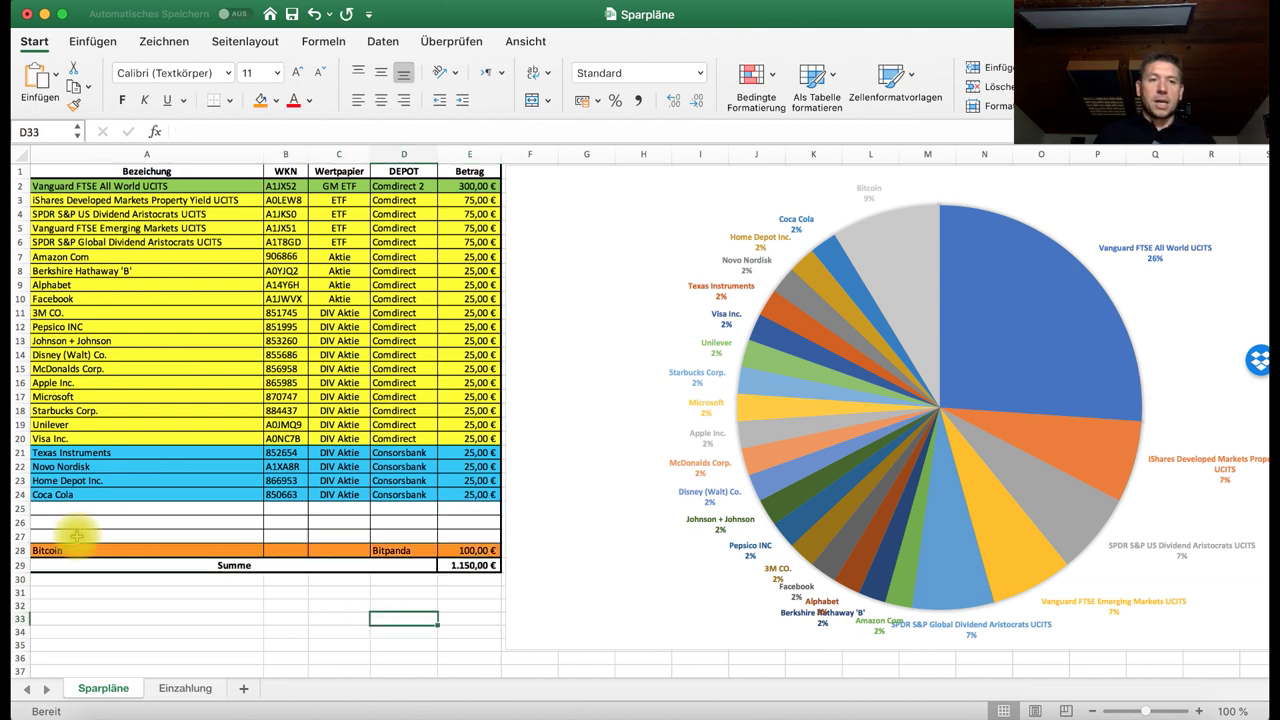
Enter Blackrock as a new security in cell A25, directly below Coca Cola
left_click(67, 510)
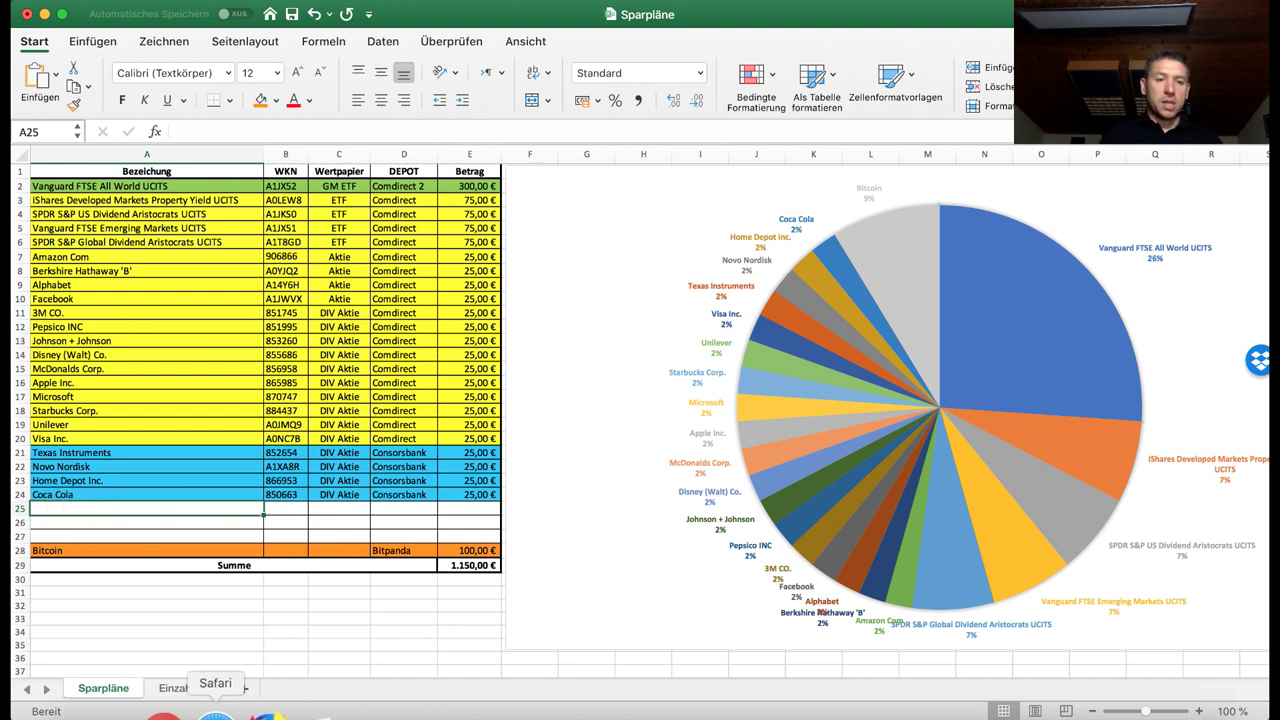
mouse_move(398, 714)
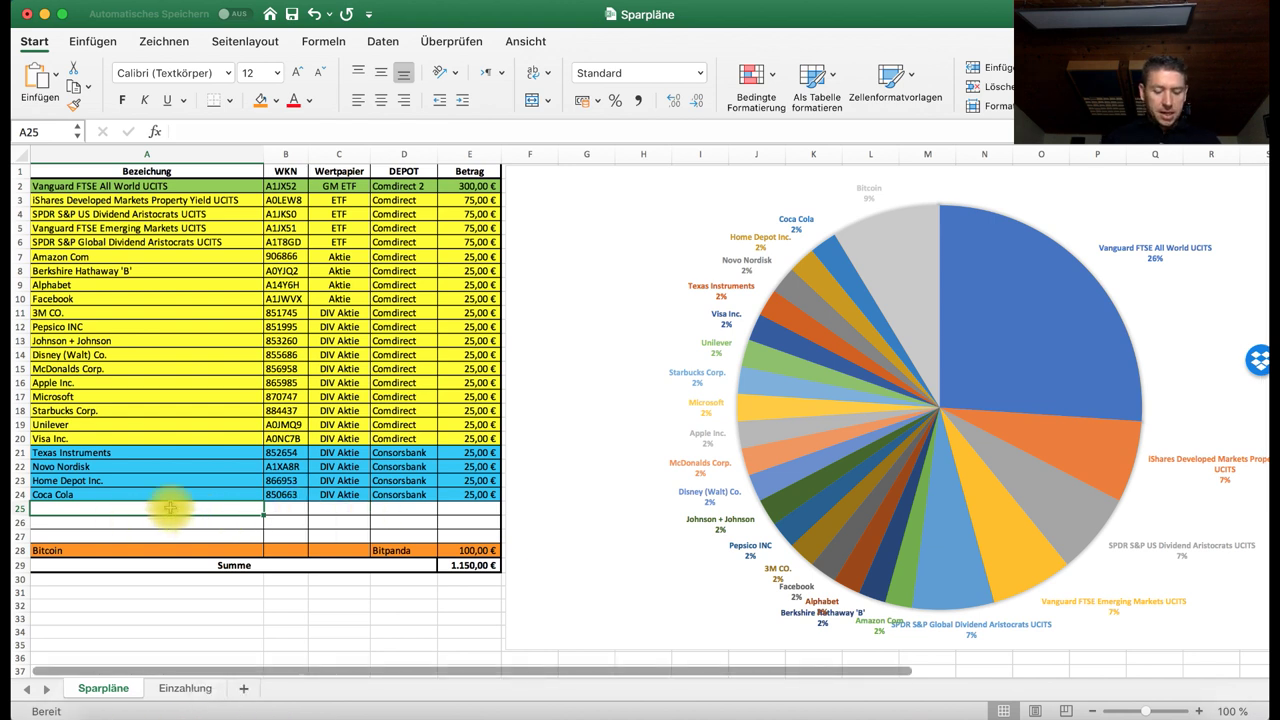
type("Blackr")
key("BackSpace")
type("ckrock")
Set the depot of the Blackrock row to Consorsbank and its amount to 25 €
key("Tab")
key("Tab")
key("Tab")
type("Co")
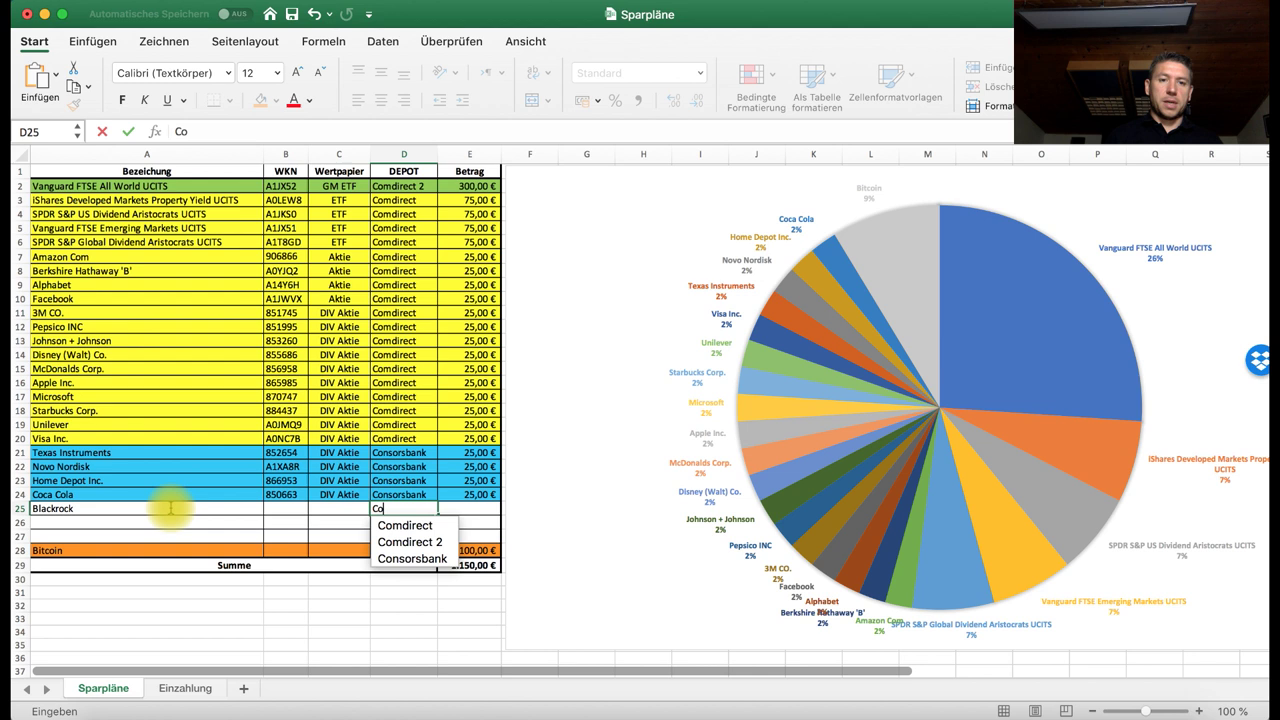
left_click(412, 558)
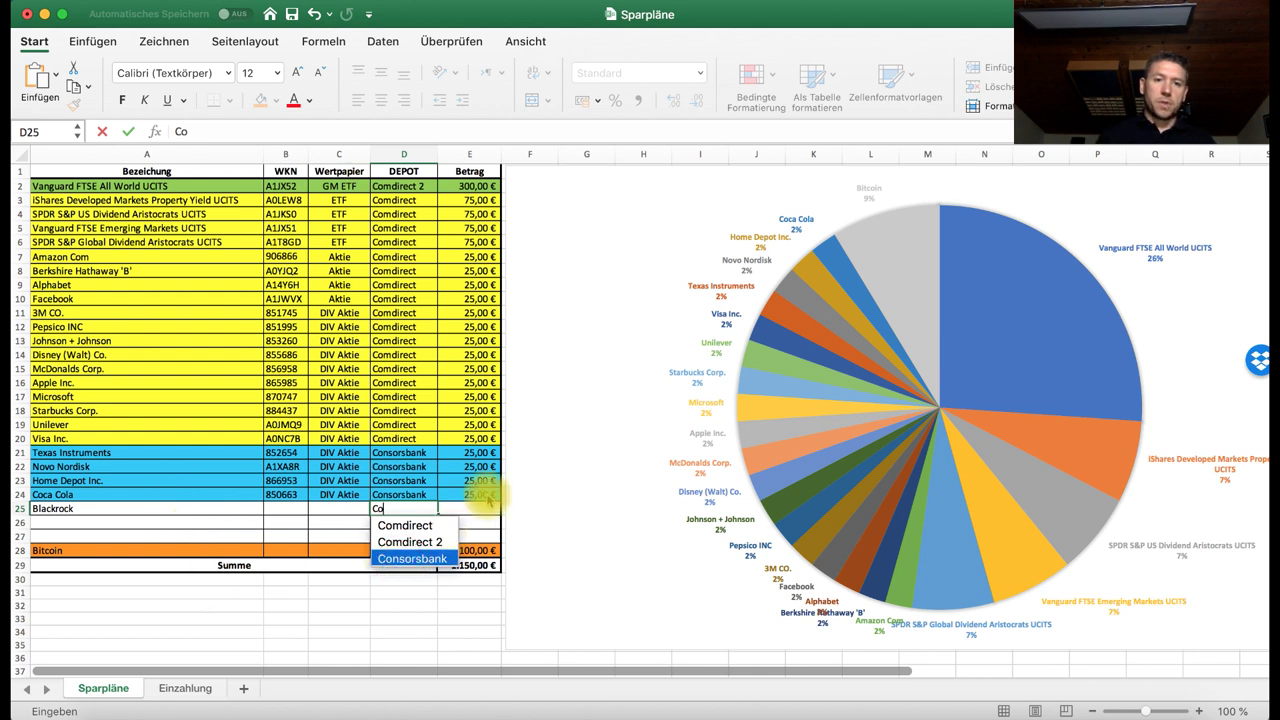
left_click(460, 510)
type("25")
key("Return")
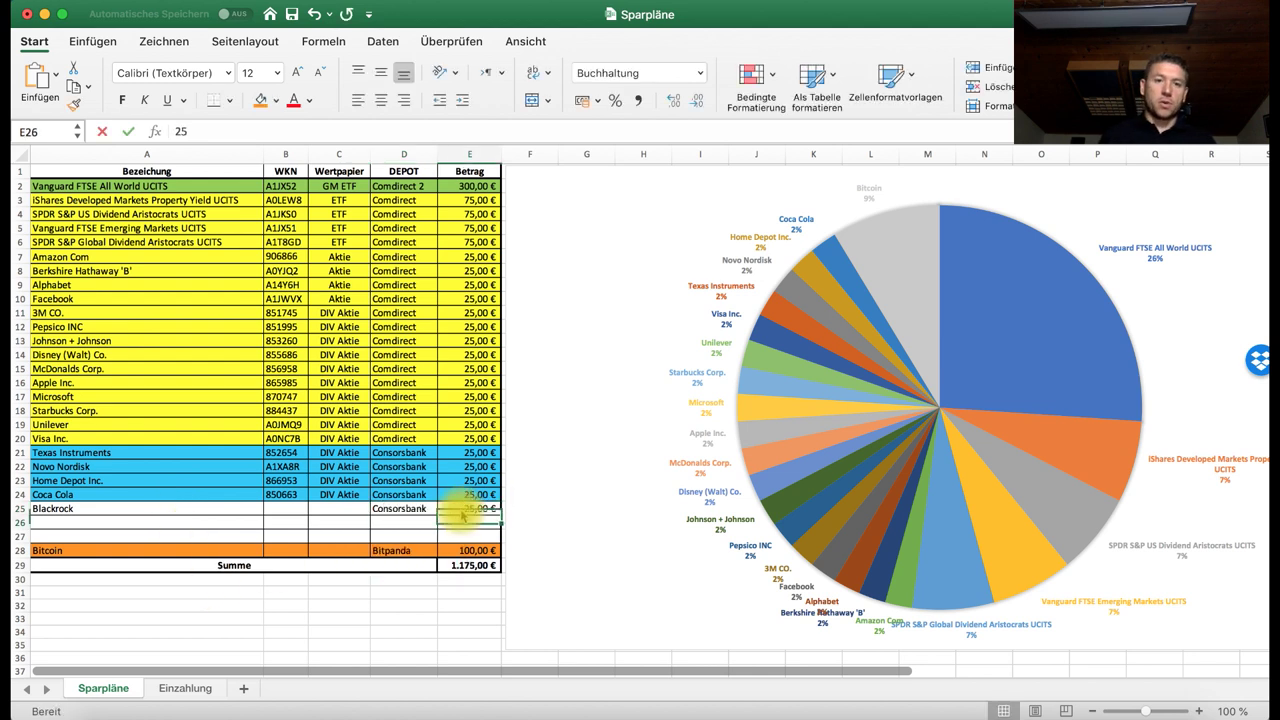
Enter Union Pacific as a new security in cell A26, directly below Blackrock
left_click(62, 526)
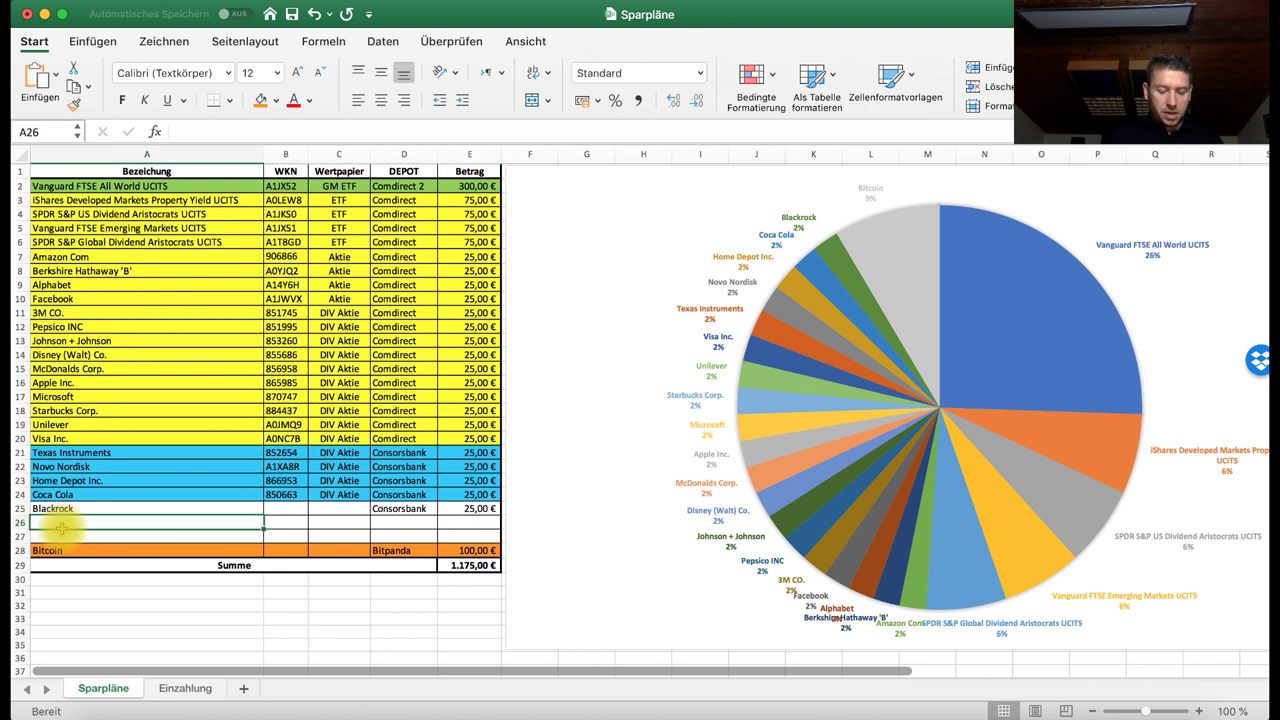
type("U")
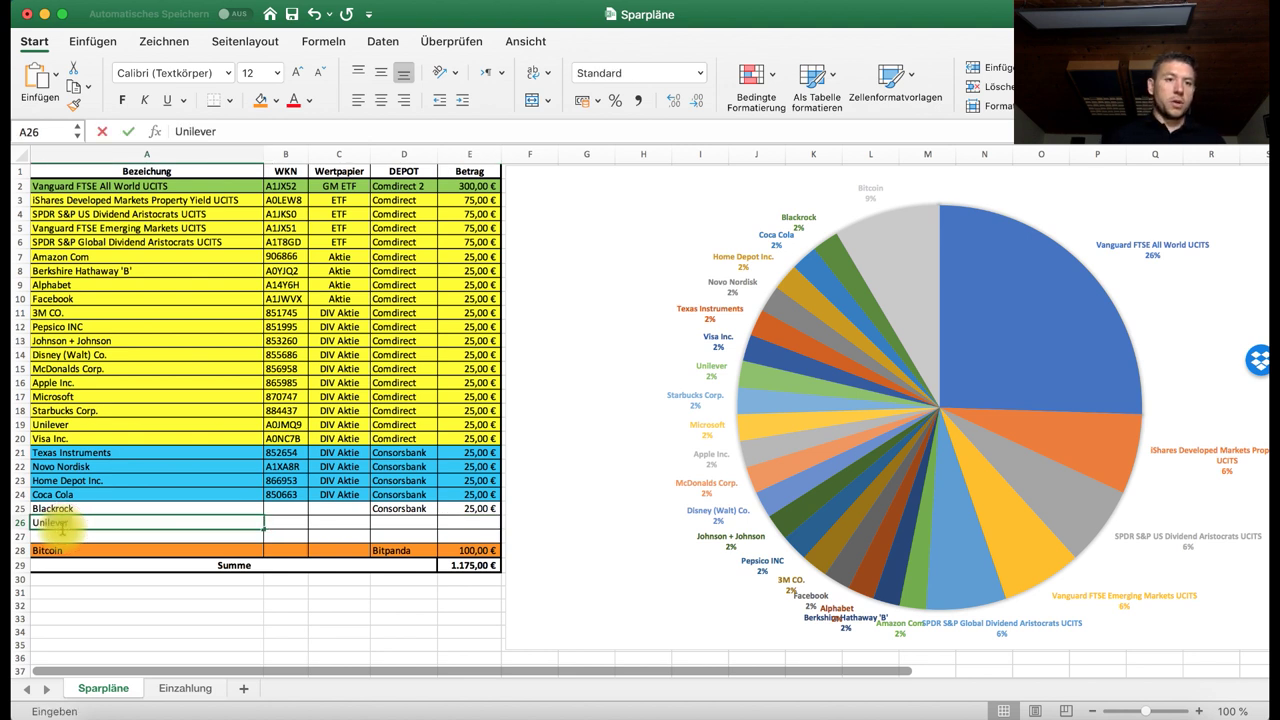
type("nion Pacific")
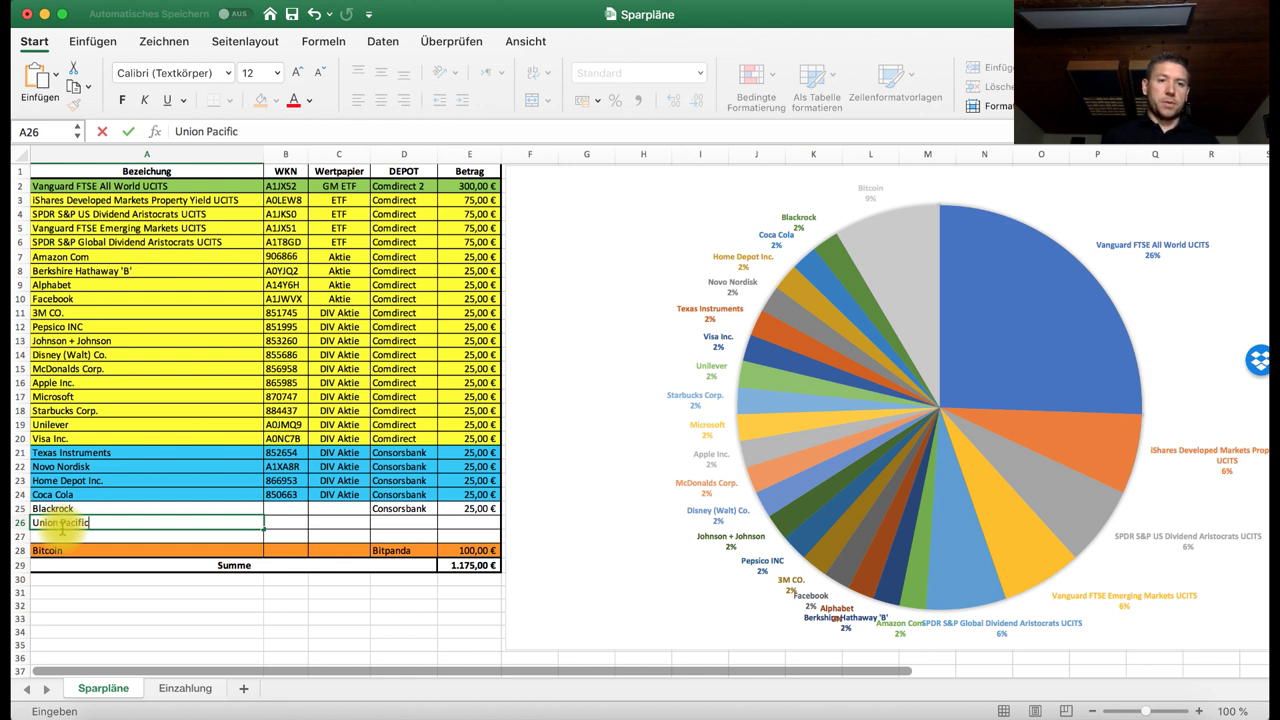
Set the depot of the Union Pacific row to Consorsbank and its amount to 25 €
key("Tab")
key("Tab")
key("Tab")
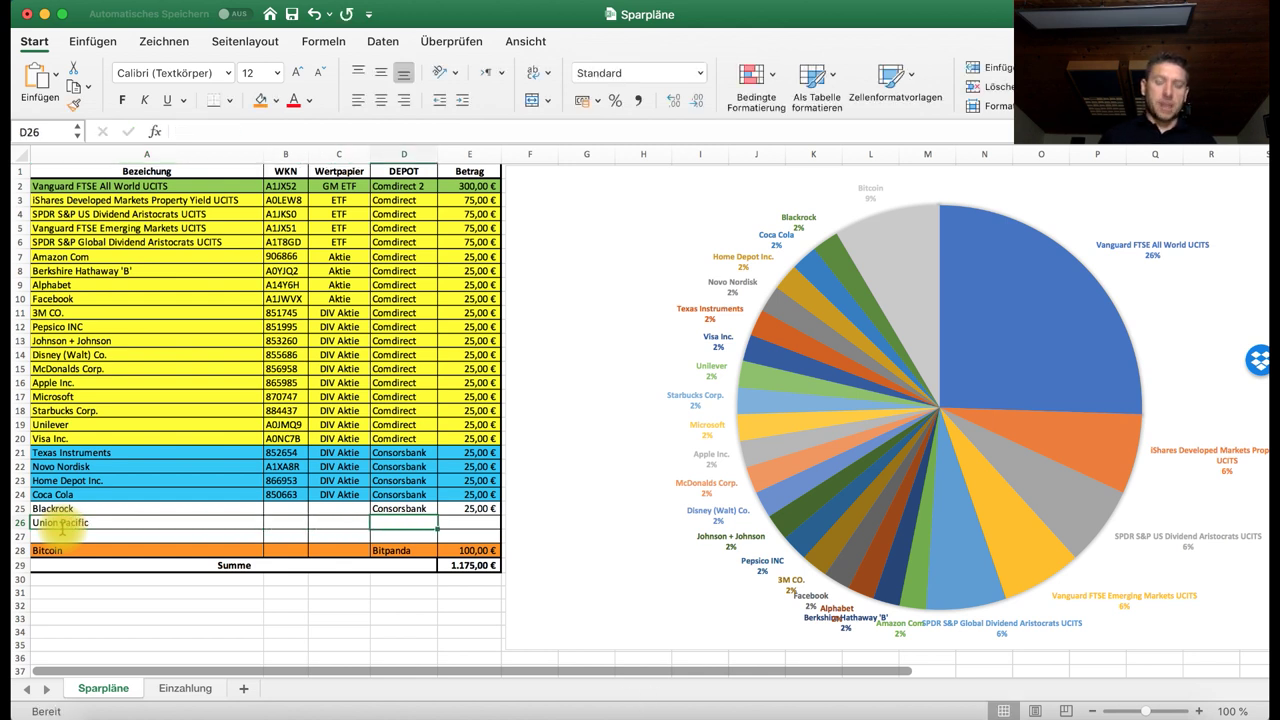
type("C")
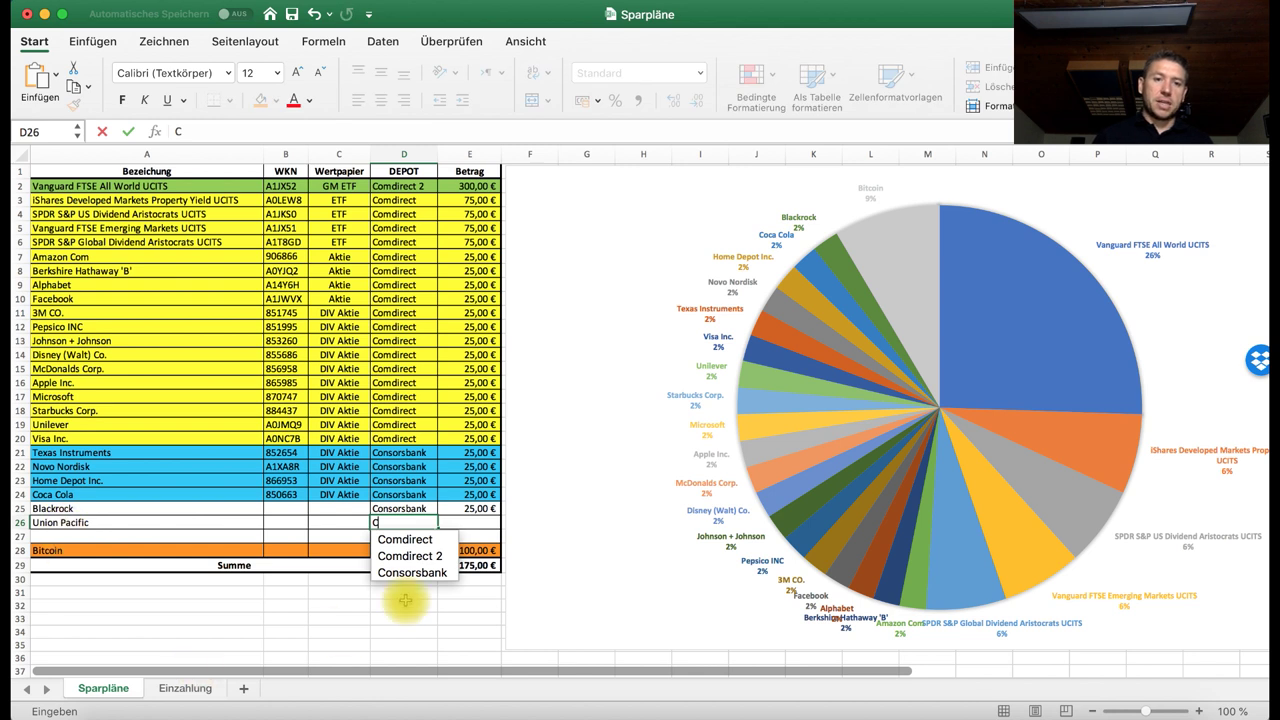
left_click(416, 572)
left_click(467, 520)
type("25")
key("Return")
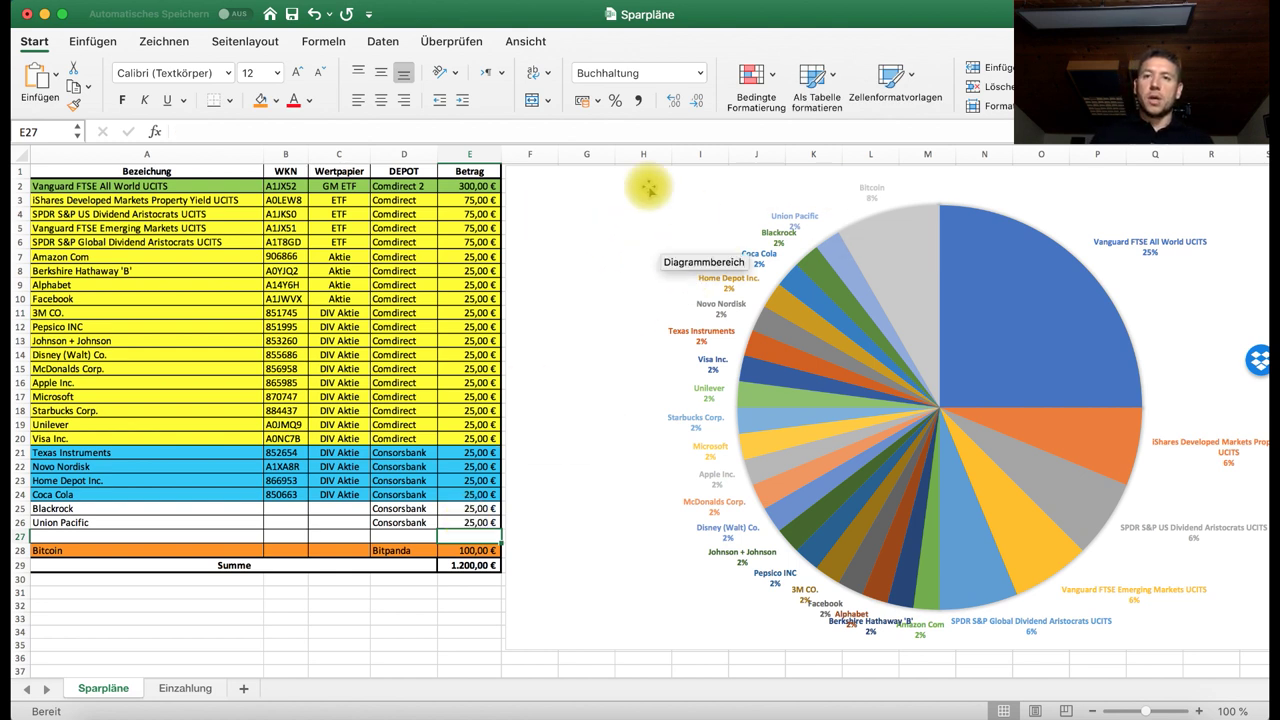
Review the names and monthly amounts of the ETF positions from Vanguard FTSE All World down to SPDR S&P Global Dividend Aristocrats
scroll(300, 190, "up", 2)
left_click(120, 187)
mouse_move(941, 250)
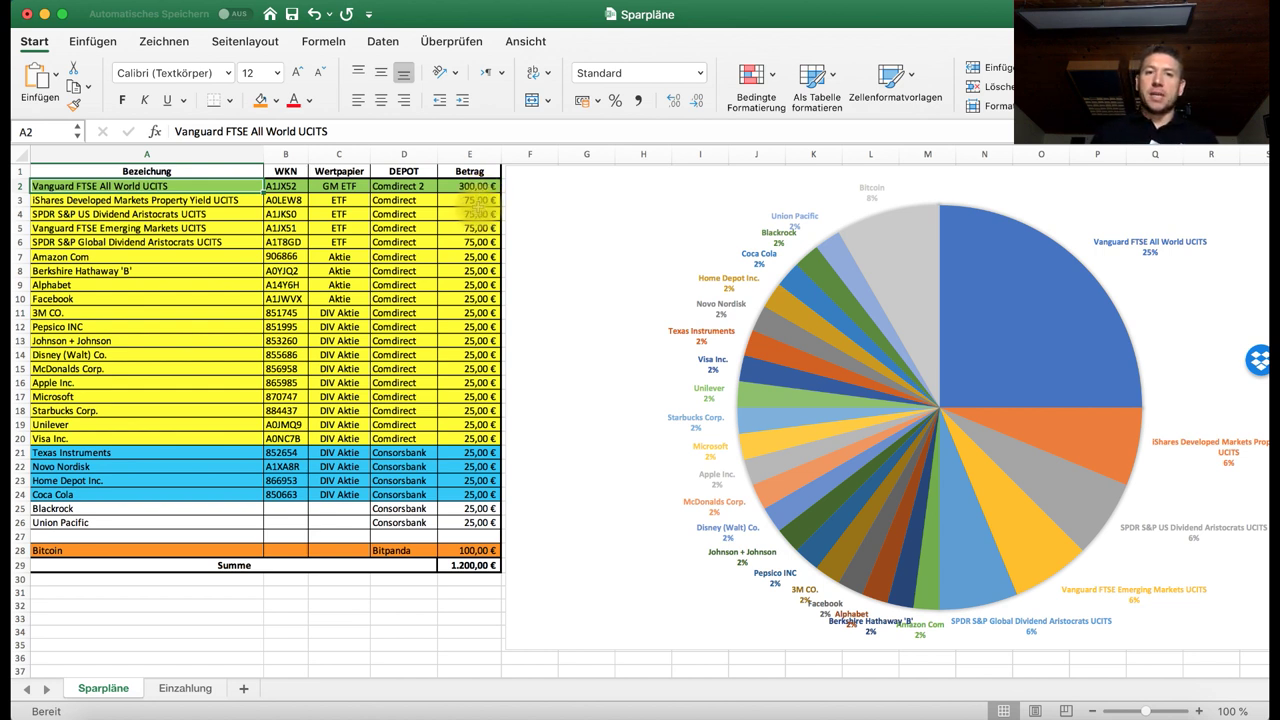
left_click(478, 200)
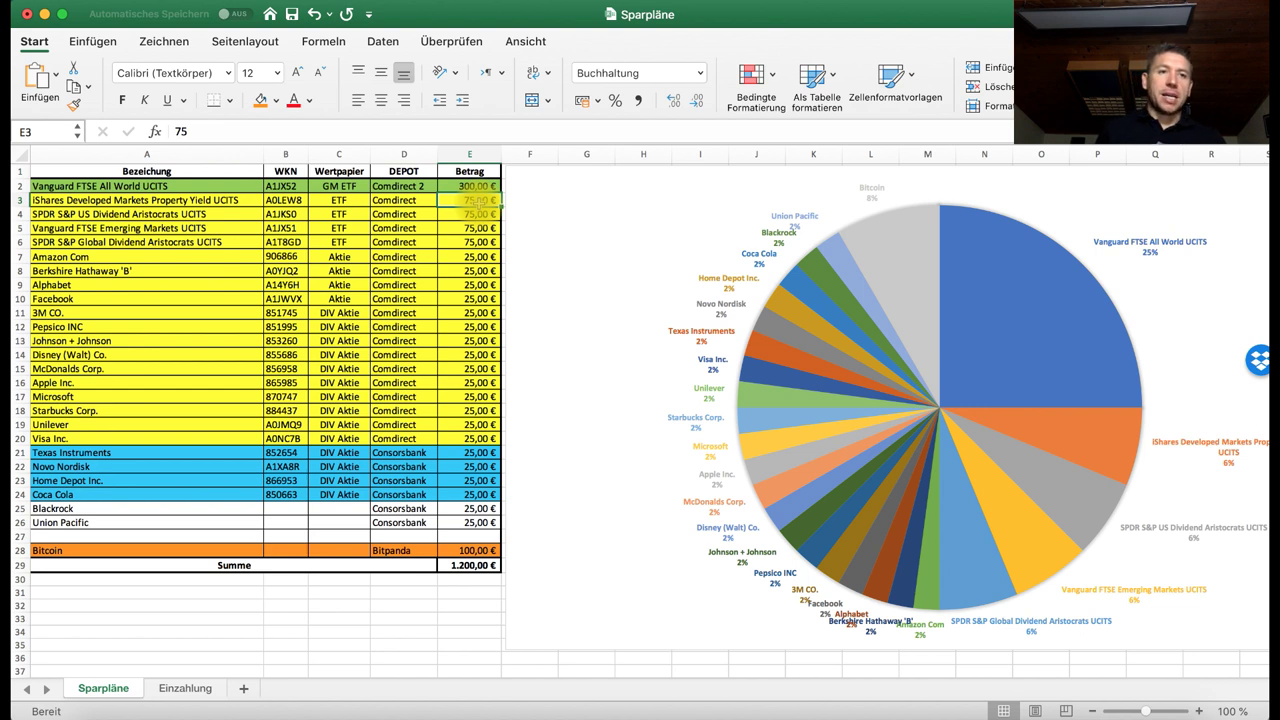
key("Down")
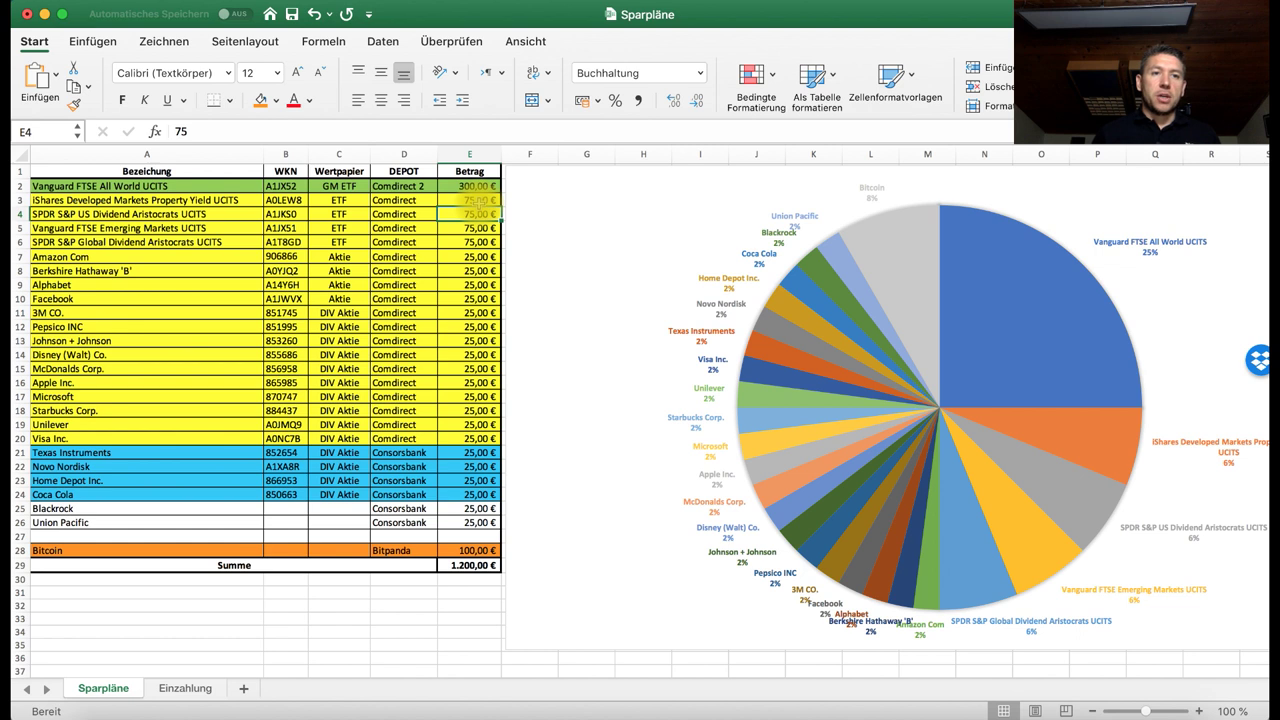
key("Down")
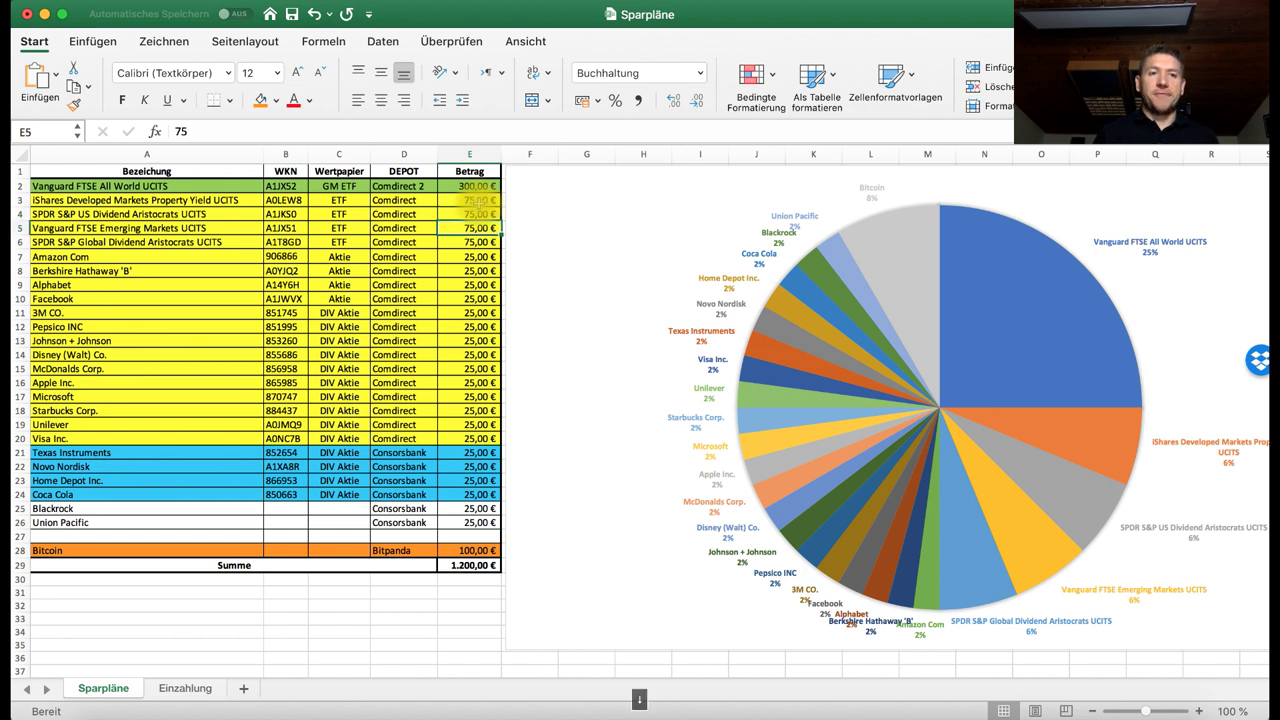
key("Down")
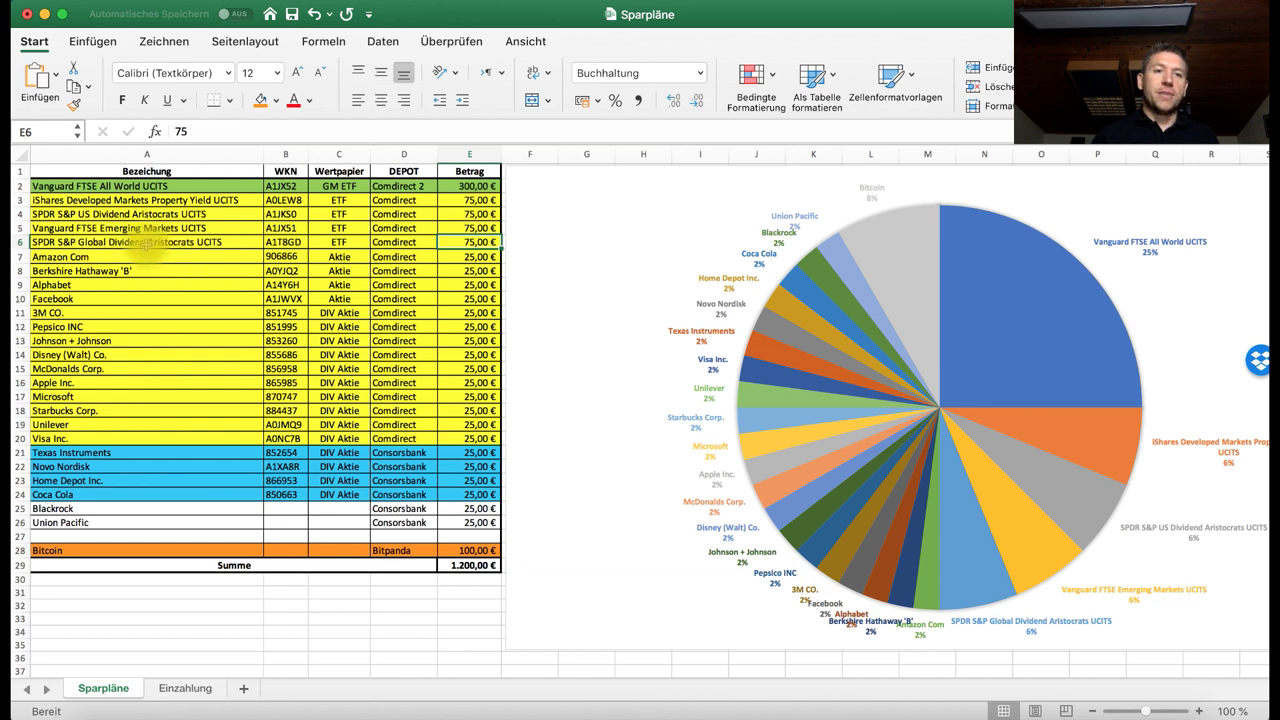
left_click(217, 242)
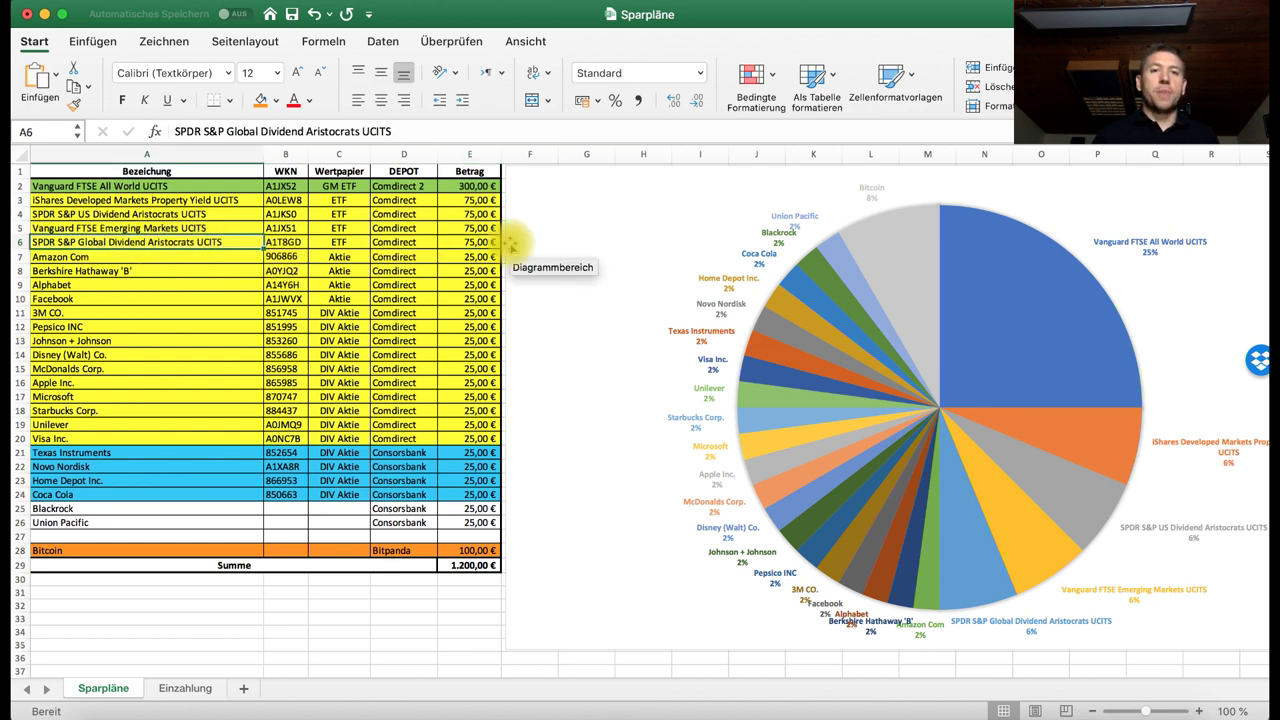
left_click(476, 242)
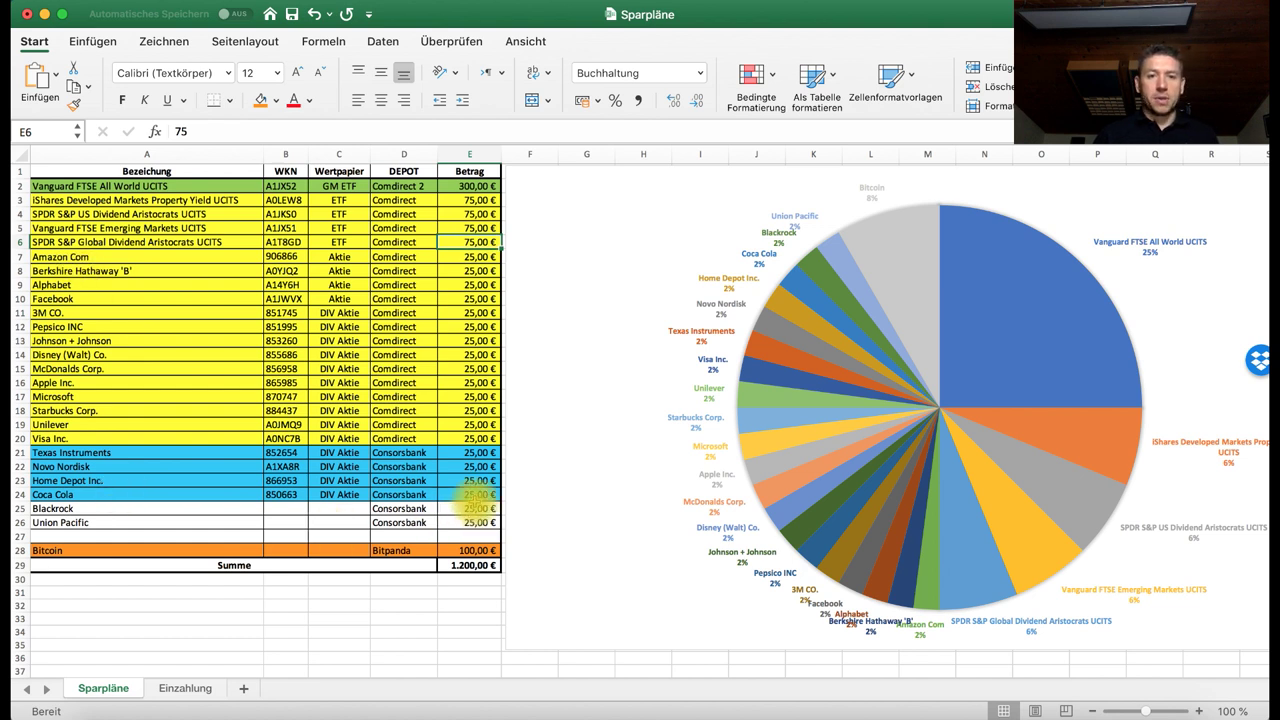
Copy the blue formatting of the Coca Cola row to the Blackrock and Union Pacific rows, A25 to E26
mouse_move(470, 494)
left_mouse_down()
mouse_move(120, 515)
mouse_move(88, 491)
mouse_move(300, 524)
mouse_move(455, 522)
mouse_move(445, 518)
left_mouse_up()
left_click(74, 104)
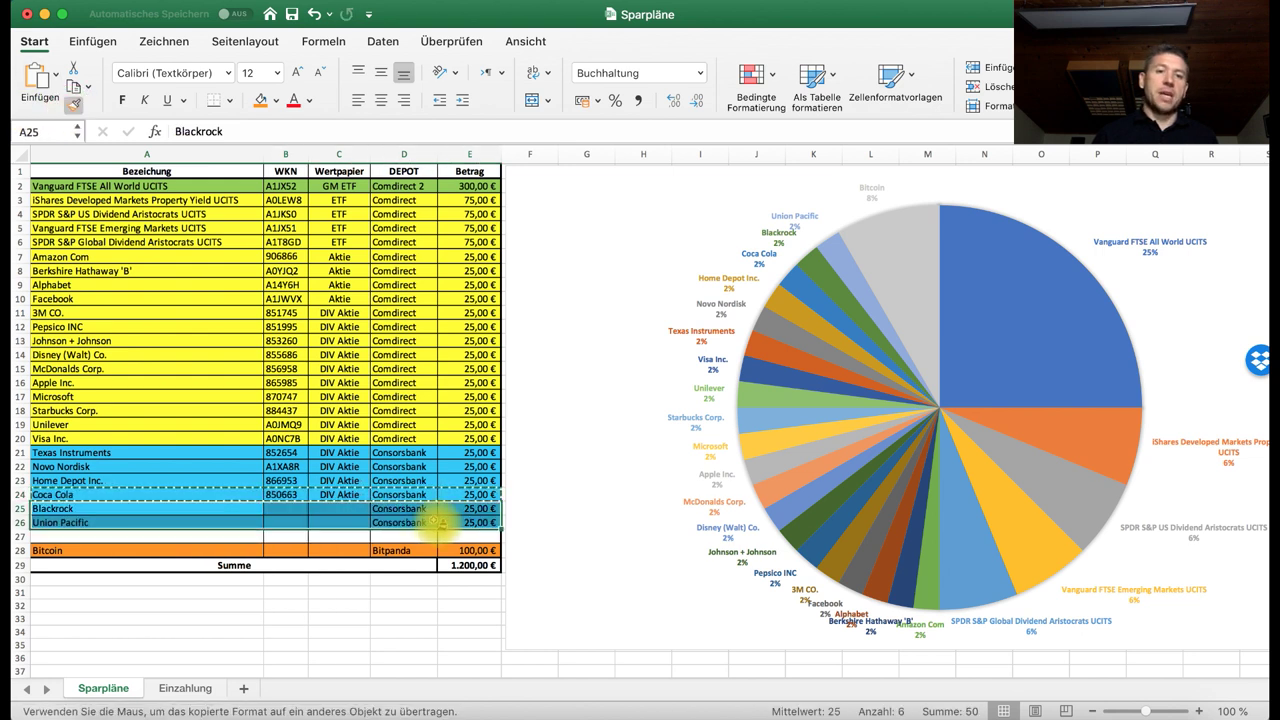
left_click(335, 494)
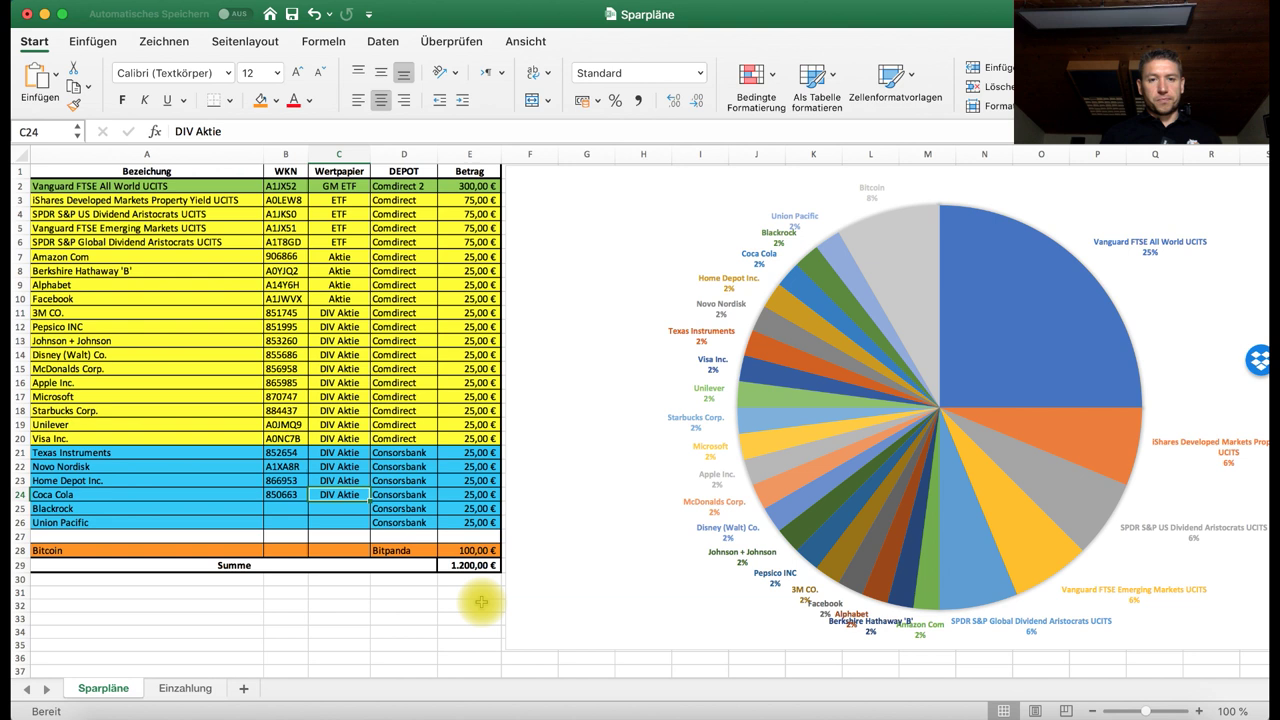
left_click(373, 603)
Switch to Safari, open the Consorsbank ETF-Sparpläne PDF and look through the available ETFs and their savings plan fees
mouse_move(195, 715)
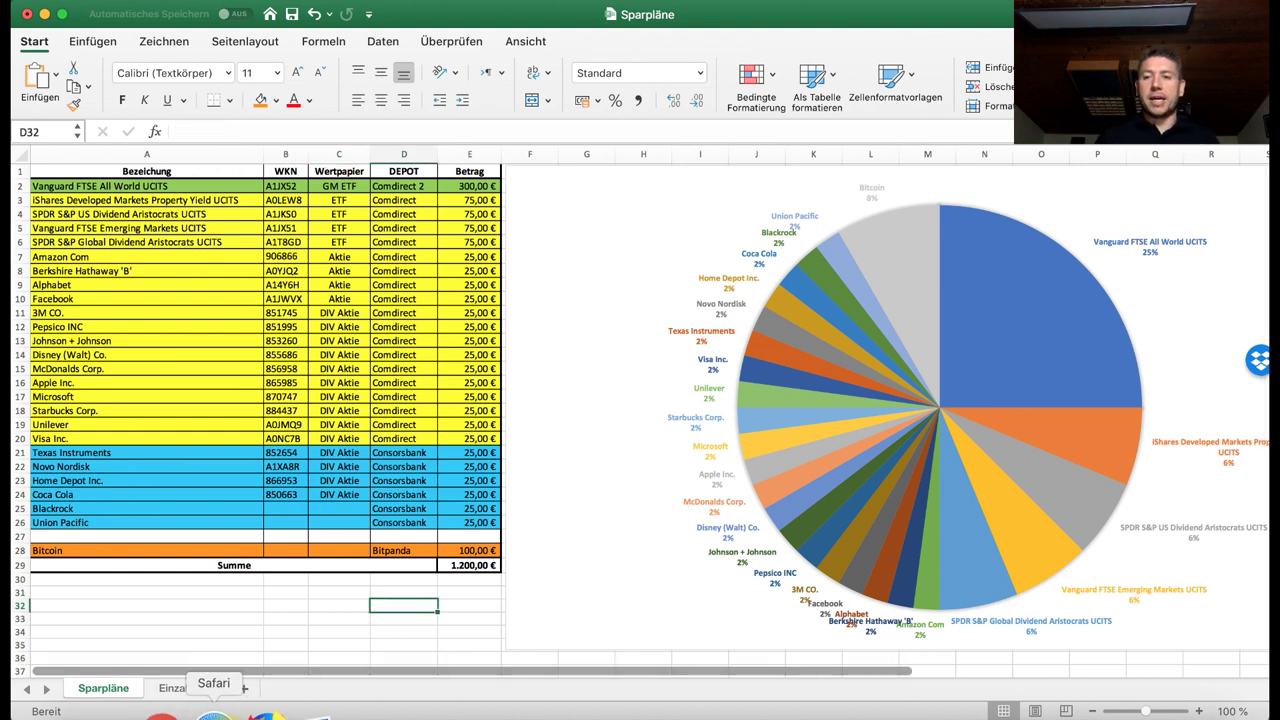
left_click(213, 716)
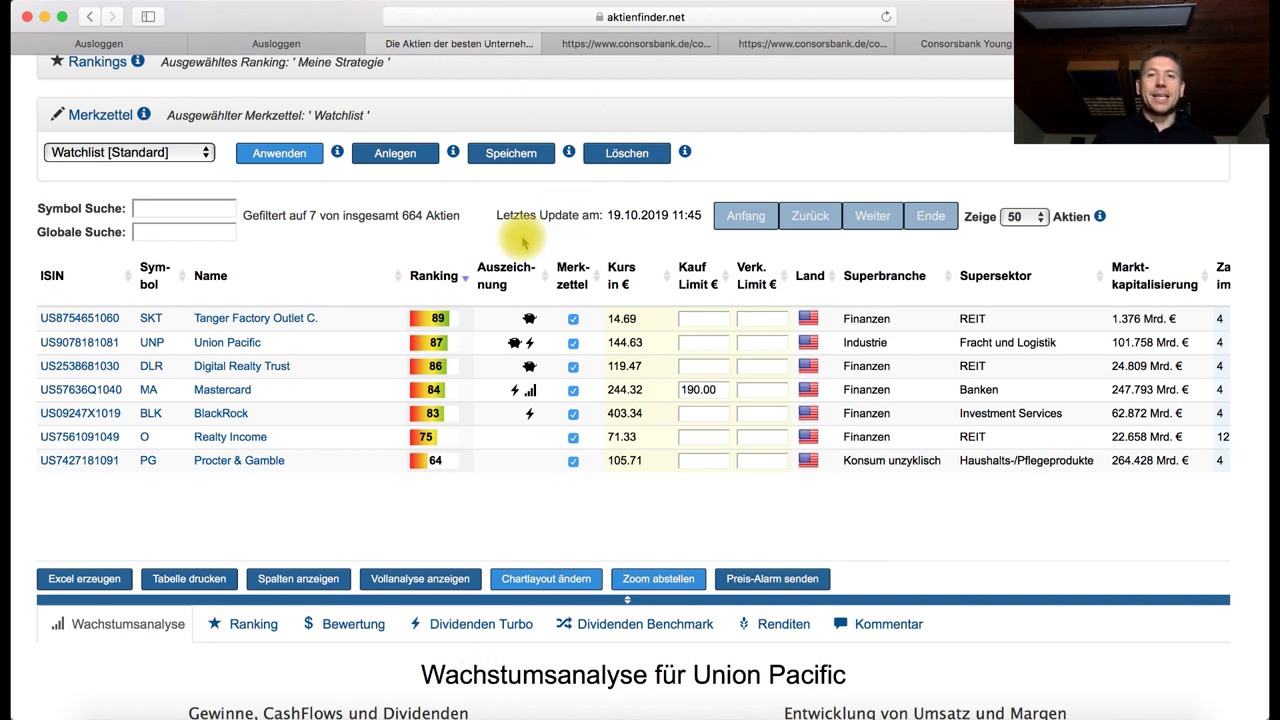
left_click(597, 44)
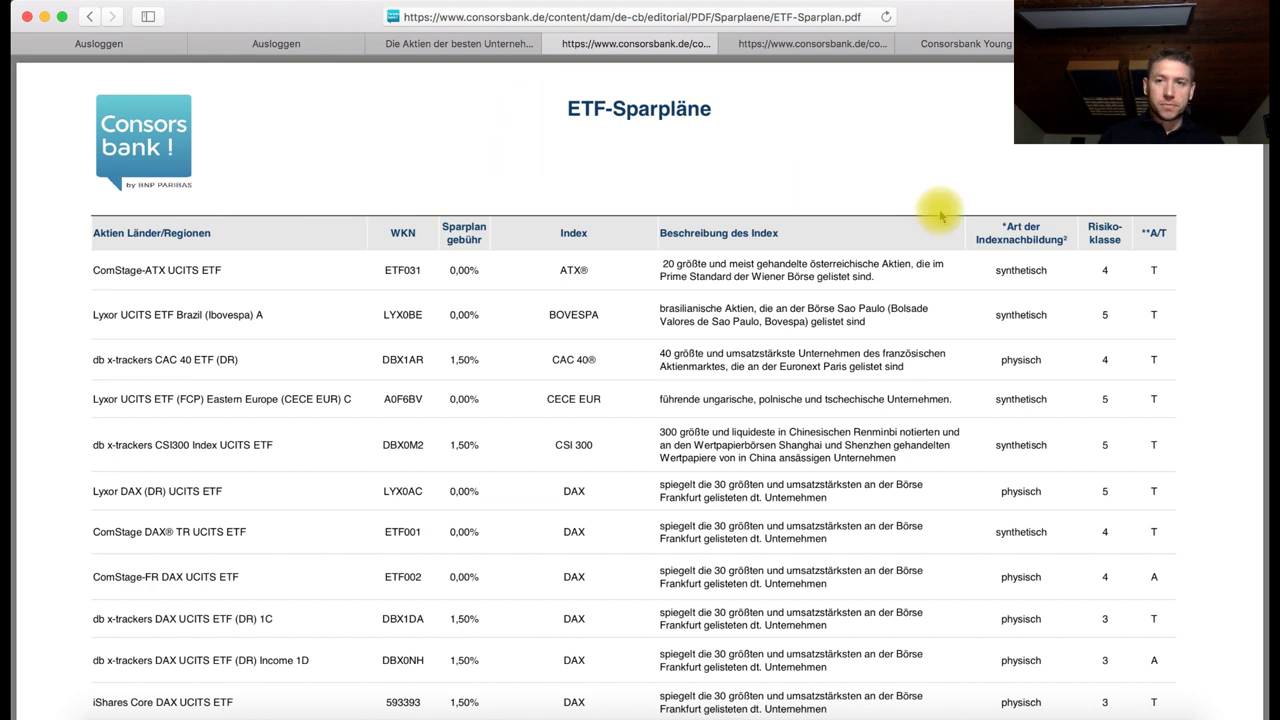
scroll(952, 236, "down", 3)
scroll(952, 236, "up", 3)
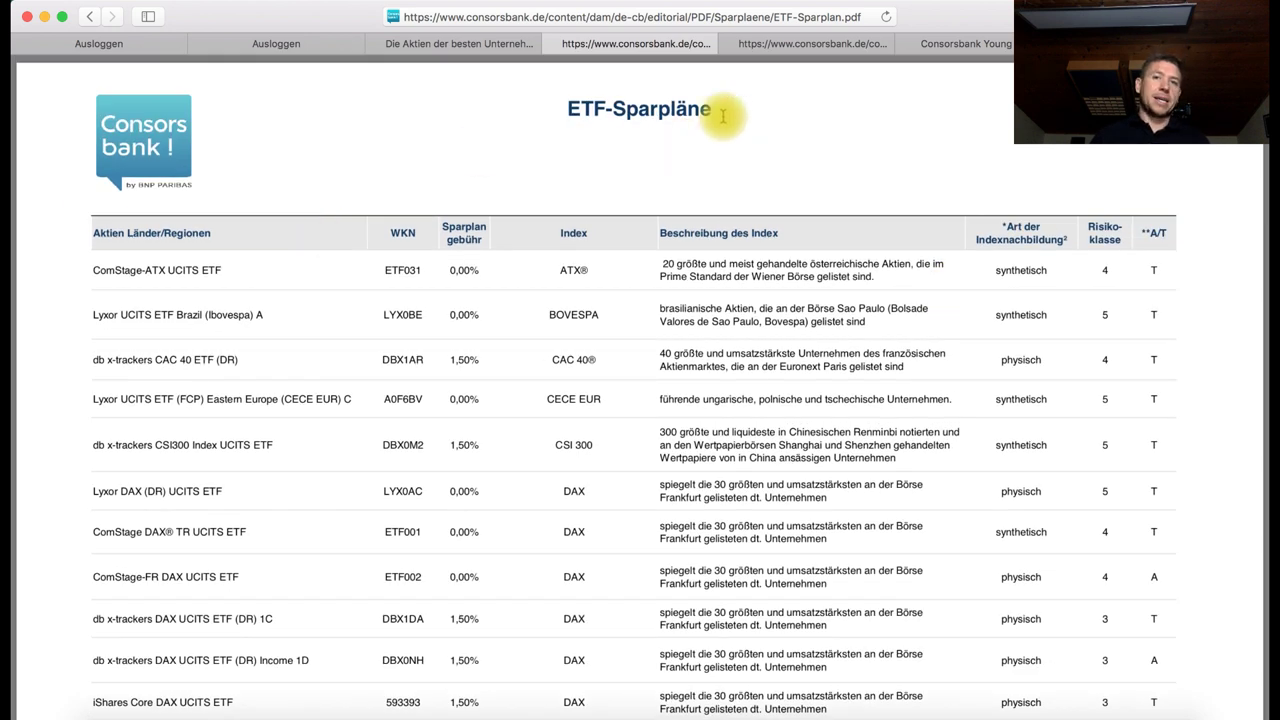
left_click_drag(720, 112, 567, 110)
left_click(843, 200)
scroll(843, 203, "down", 20)
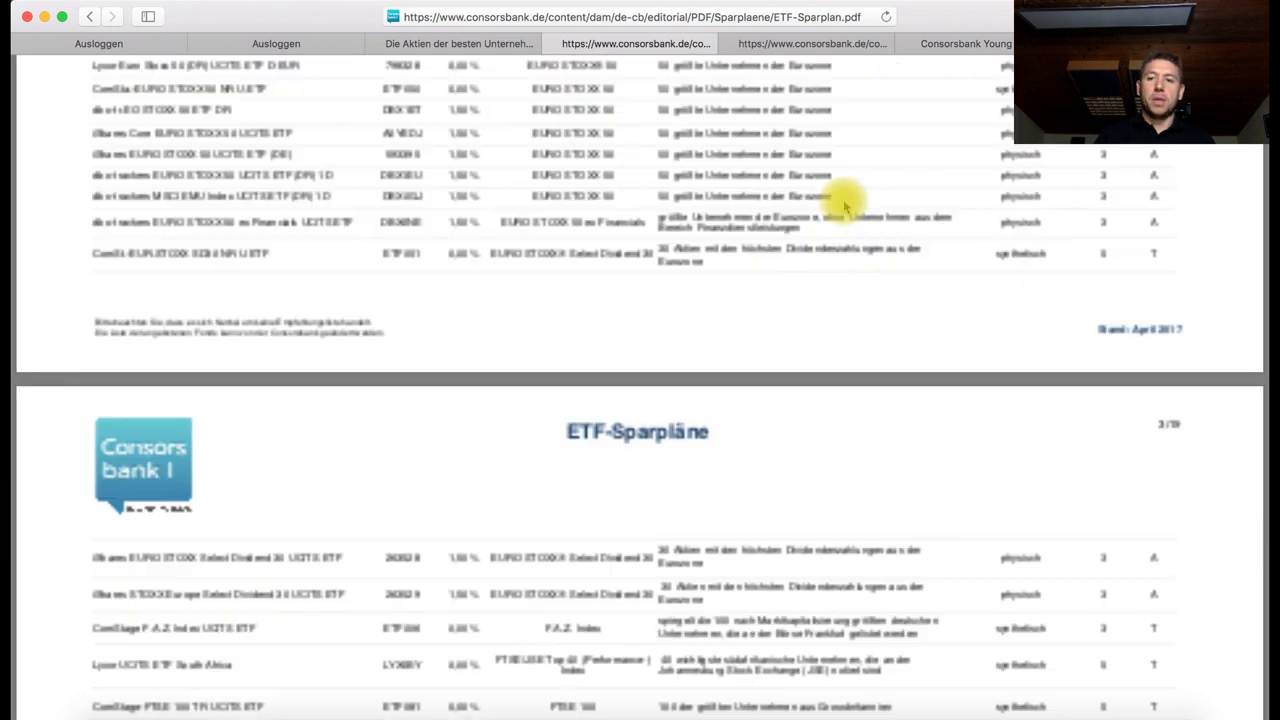
scroll(843, 203, "down", 20)
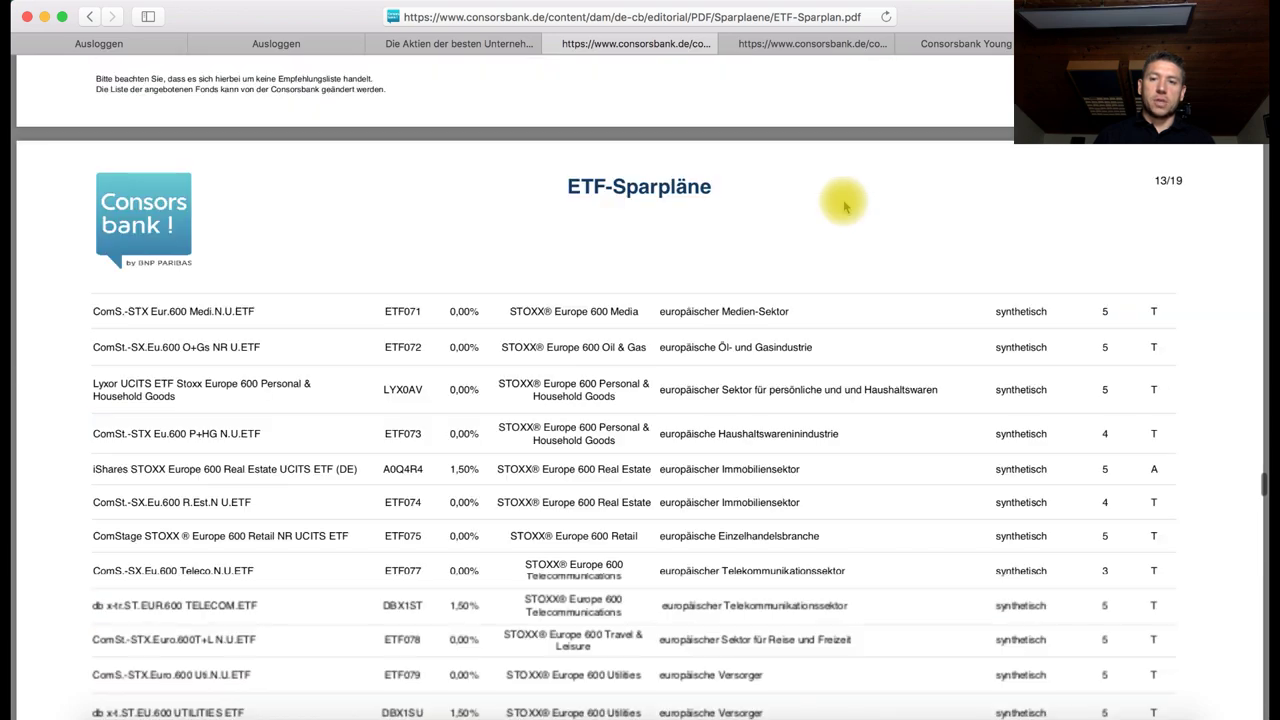
scroll(843, 203, "down", 20)
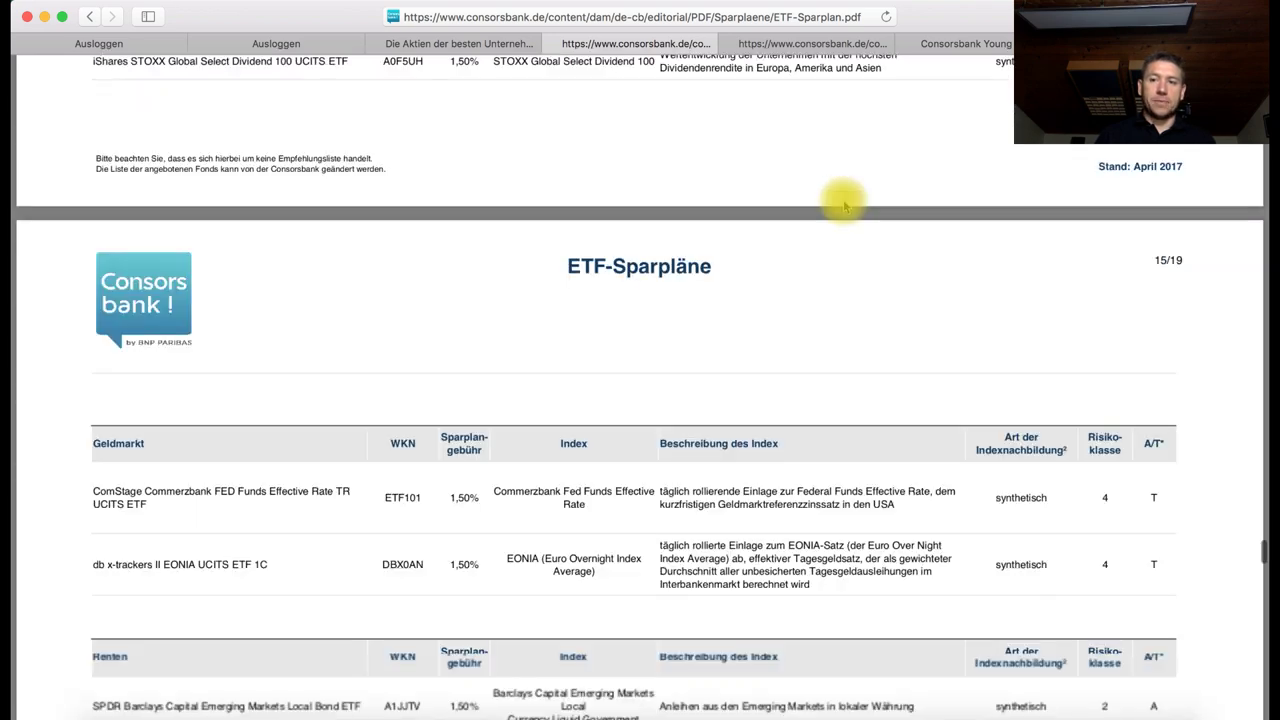
scroll(843, 203, "down", 15)
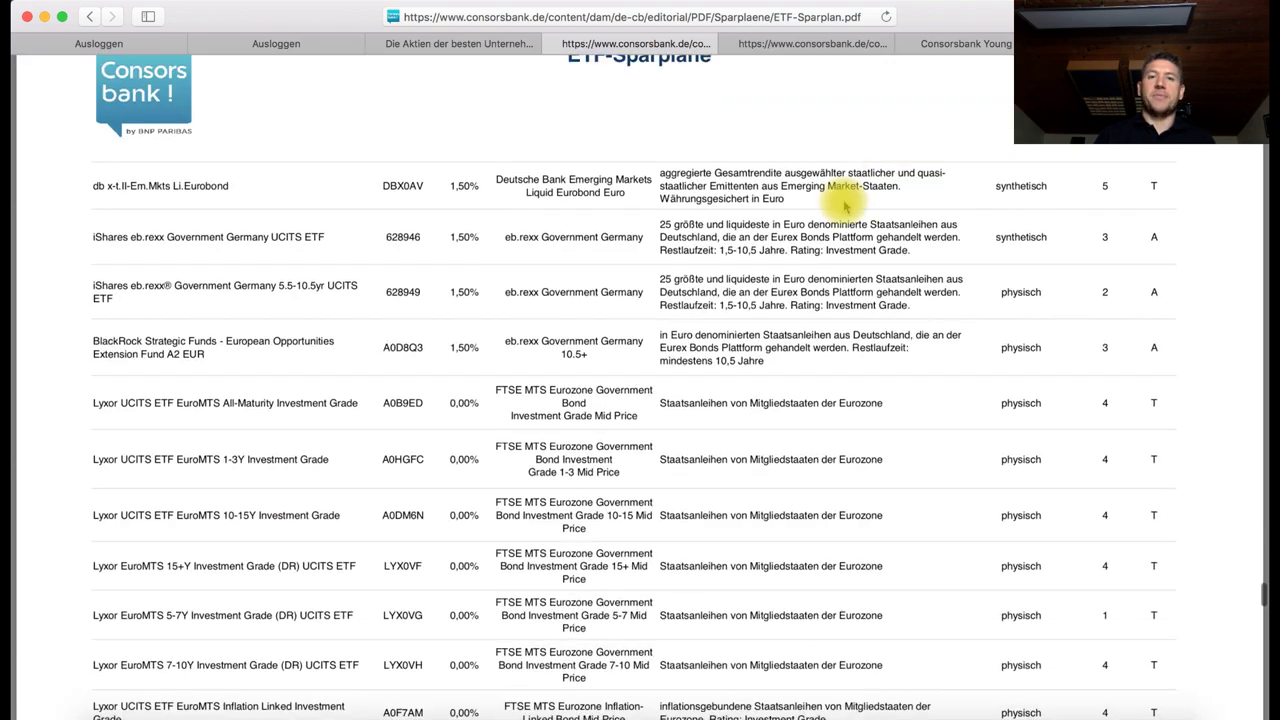
Open the Consorsbank Aktien-Sparpläne PDF, view the DAX 30 stocks and try a text search in the document
left_click(792, 44)
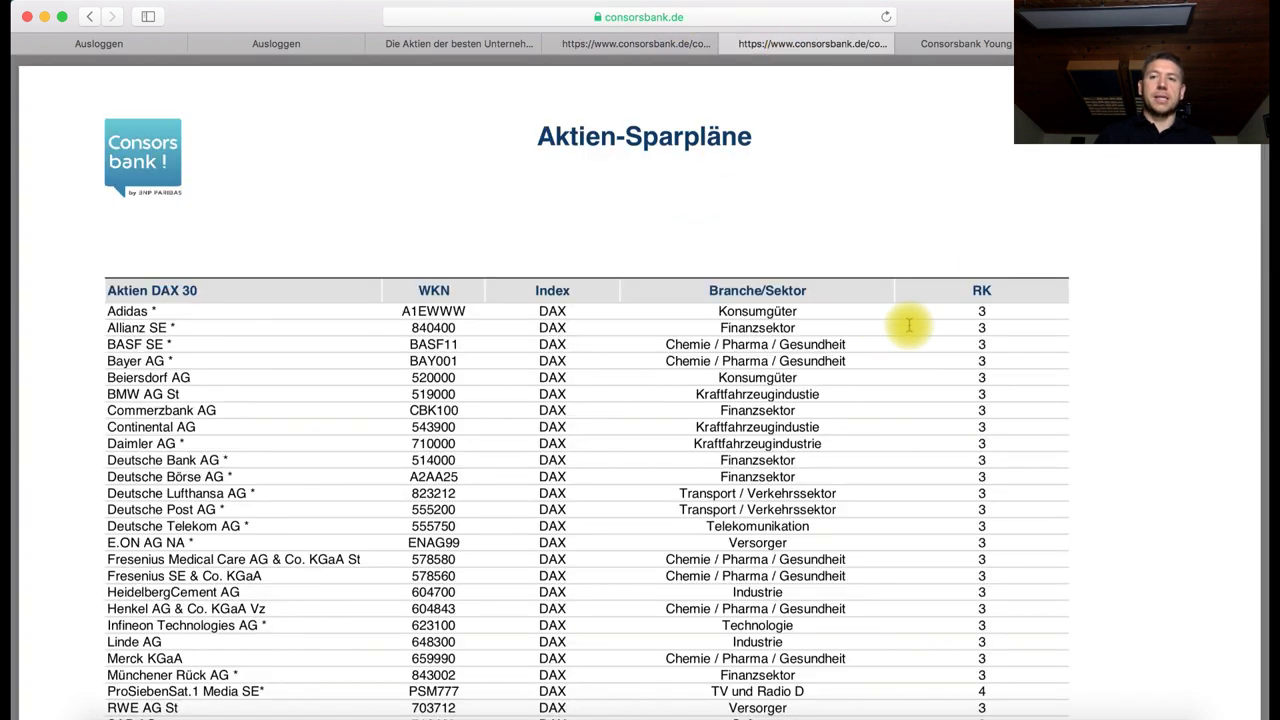
scroll(55, 290, "down", 4)
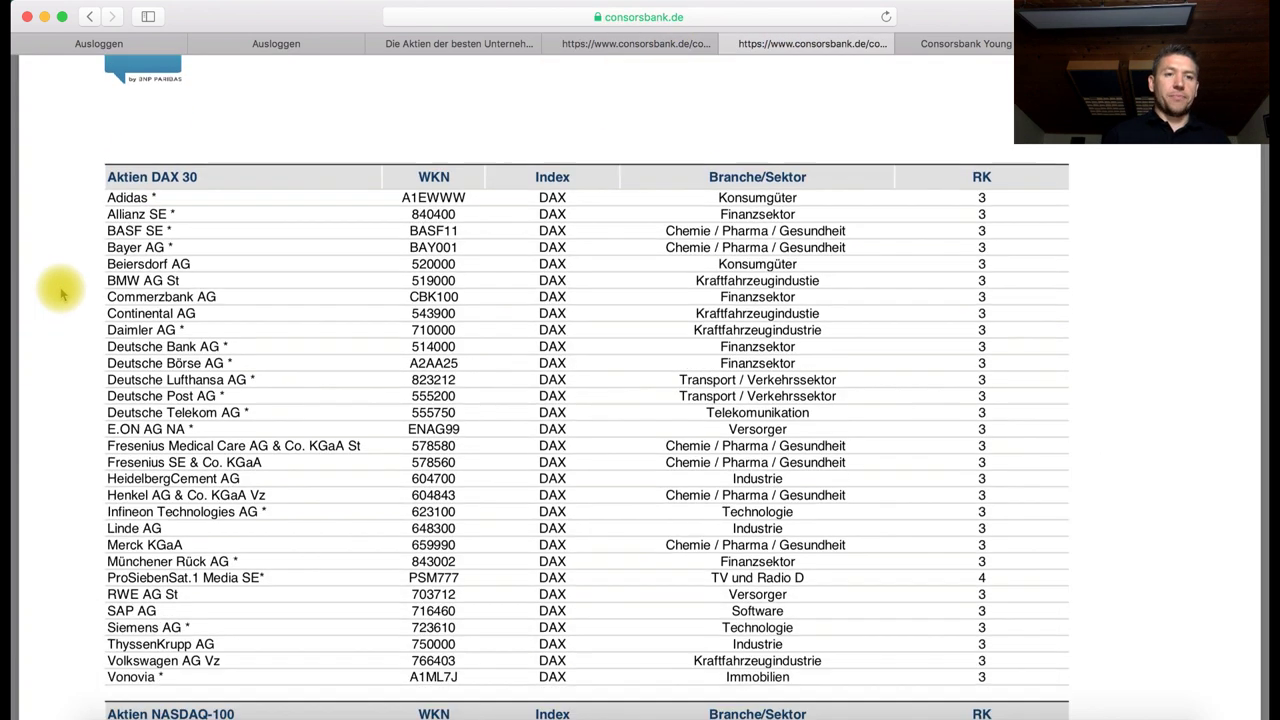
scroll(60, 292, "down", 2)
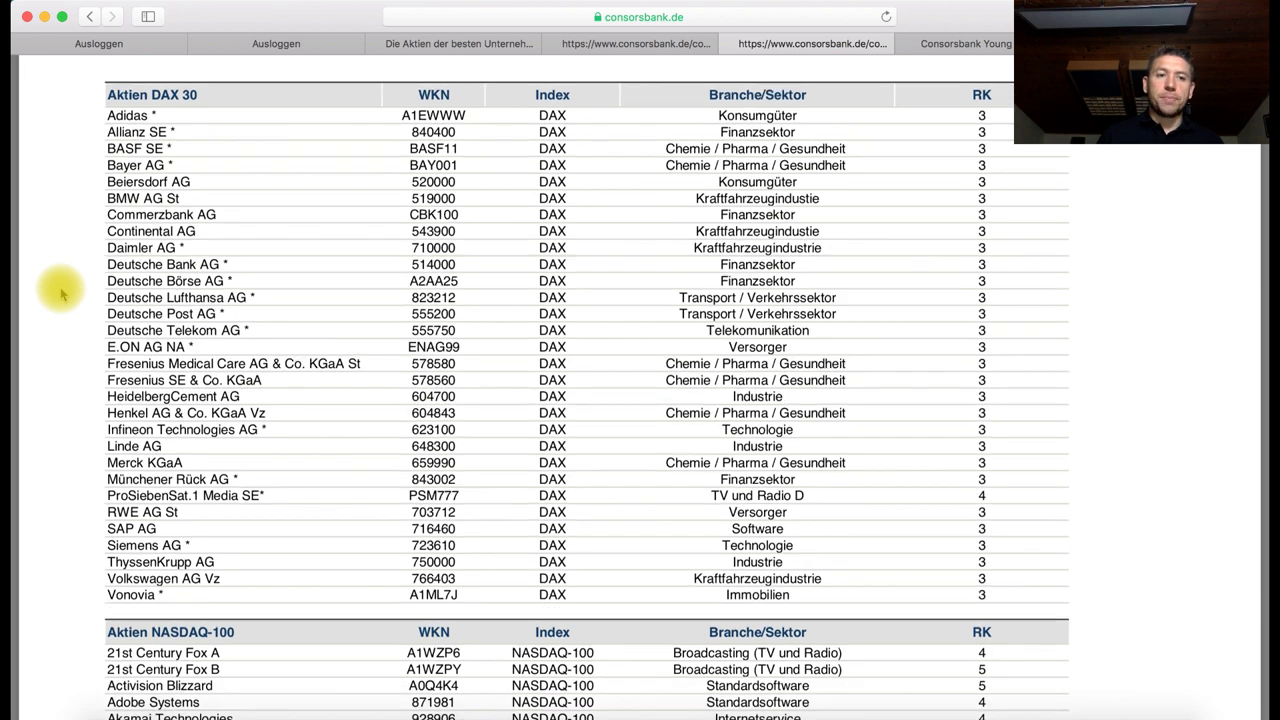
key("super+f")
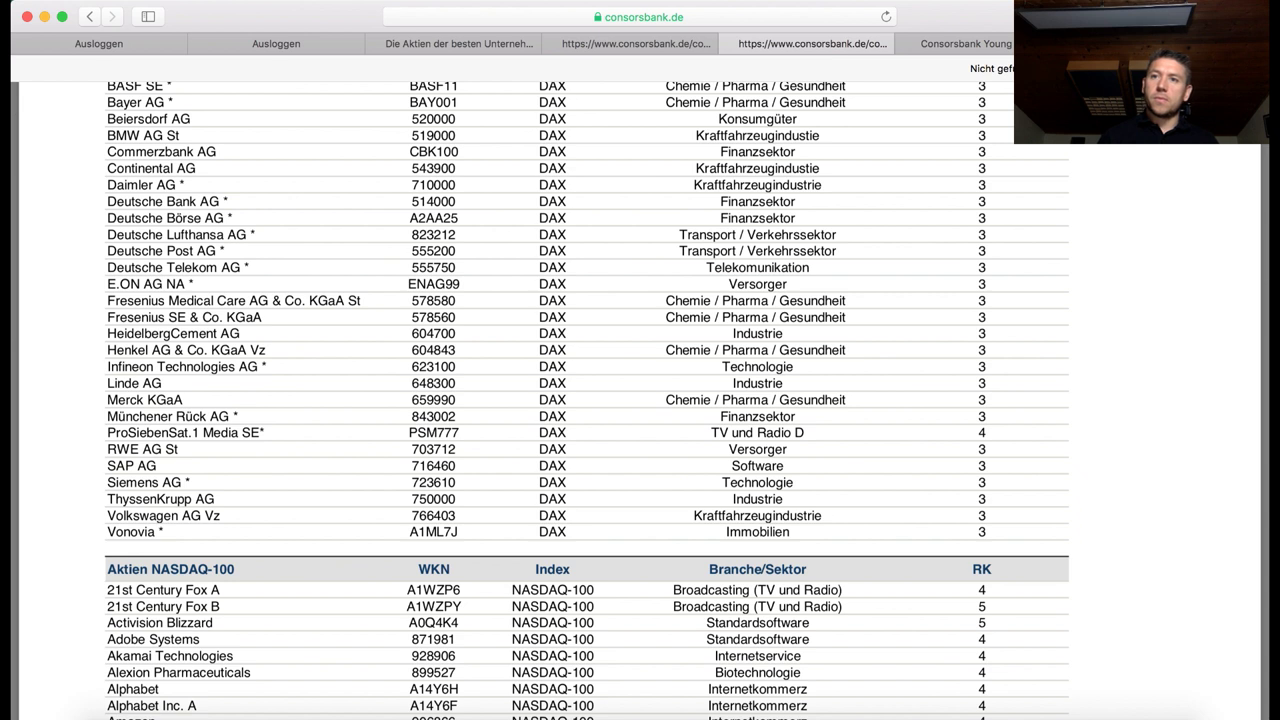
key("BackSpace")
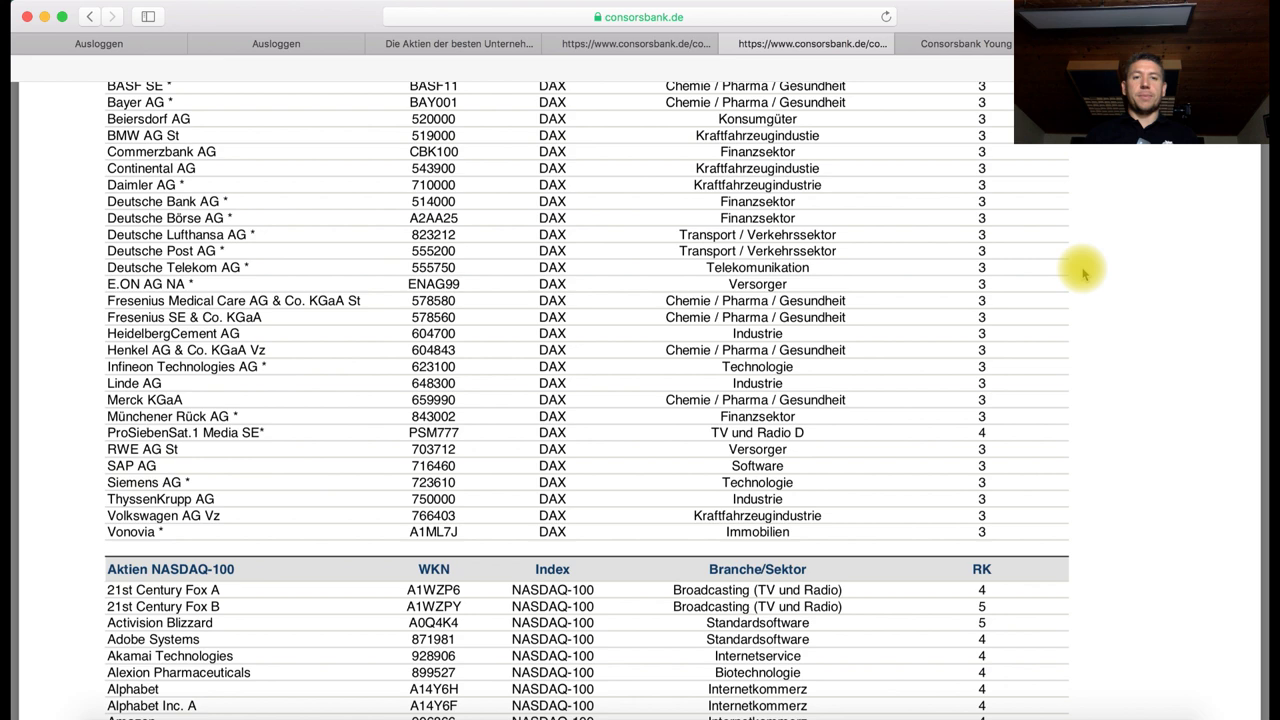
Look through the DAX 30, NASDAQ-100, STOXX Global 150 and MDAX stocks offered in the Aktien-Sparpläne PDF
scroll(1085, 273, "down", 1)
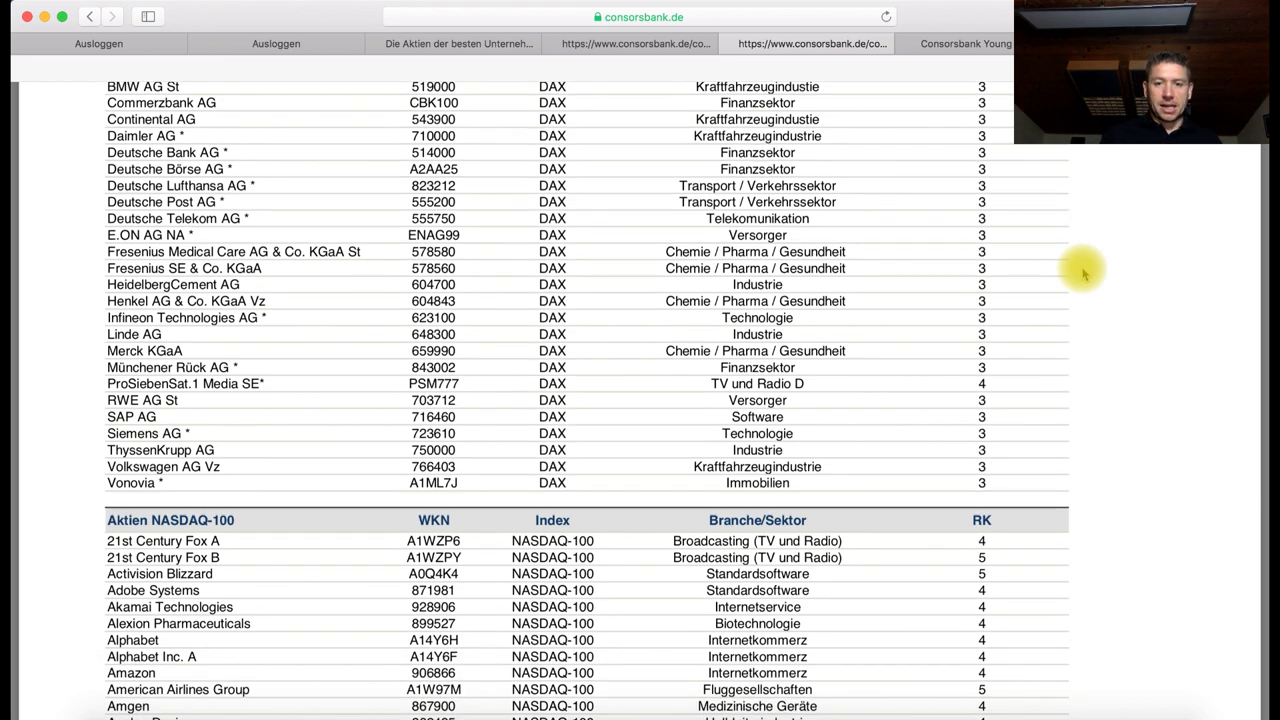
scroll(1085, 273, "down", 8)
scroll(1085, 273, "up", 5)
scroll(1085, 273, "up", 8)
scroll(520, 343, "down", 4)
scroll(560, 491, "down", 12)
scroll(522, 456, "down", 12)
scroll(649, 348, "down", 16)
scroll(649, 348, "down", 8)
scroll(648, 348, "down", 2)
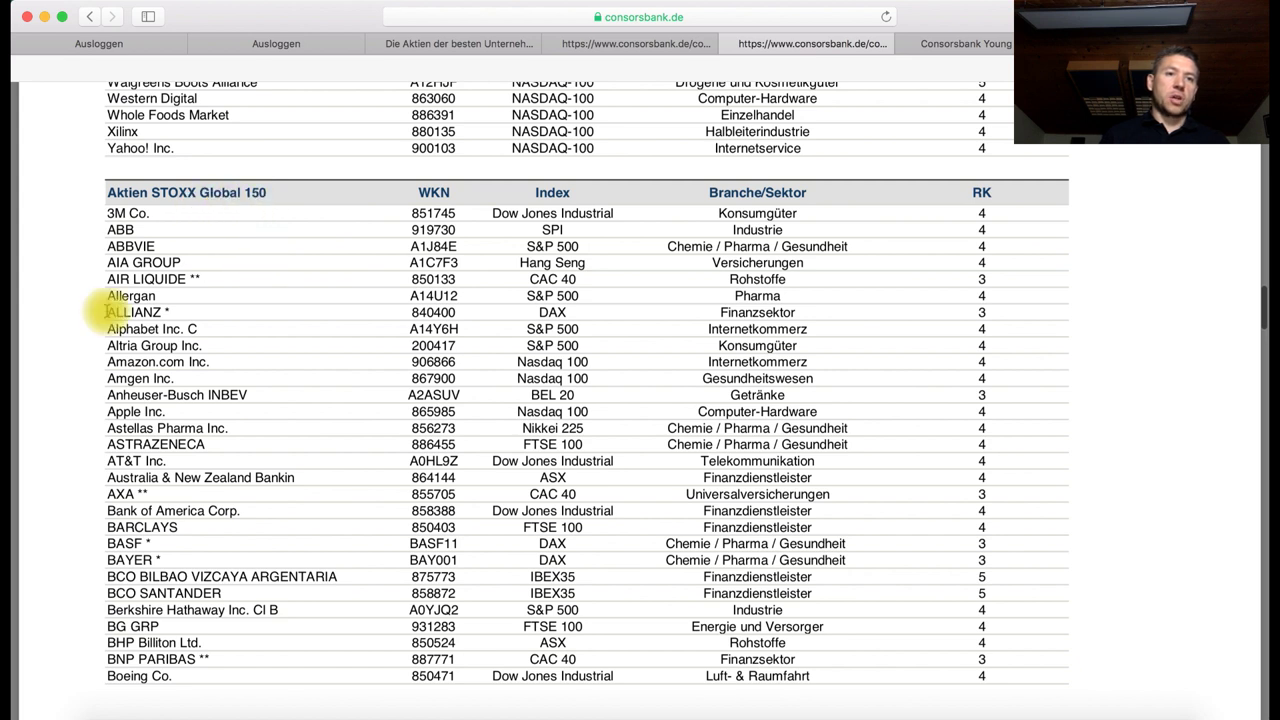
scroll(592, 265, "down", 8)
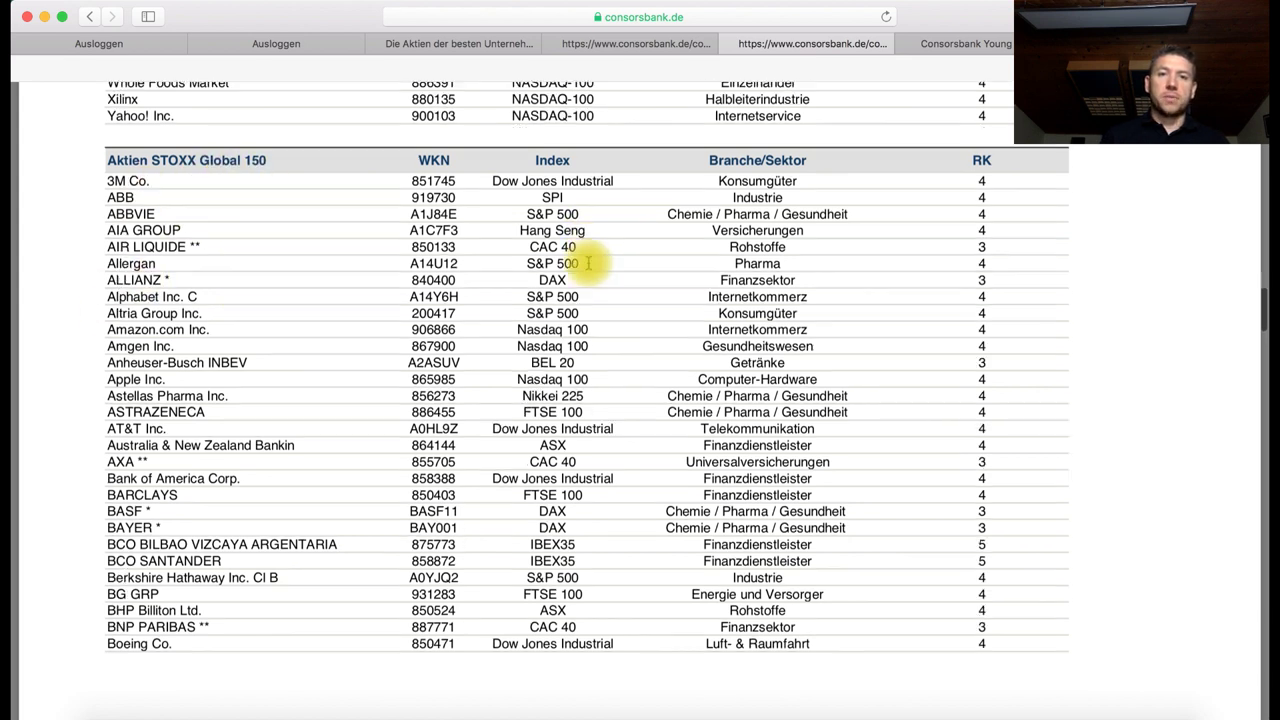
scroll(588, 263, "down", 7)
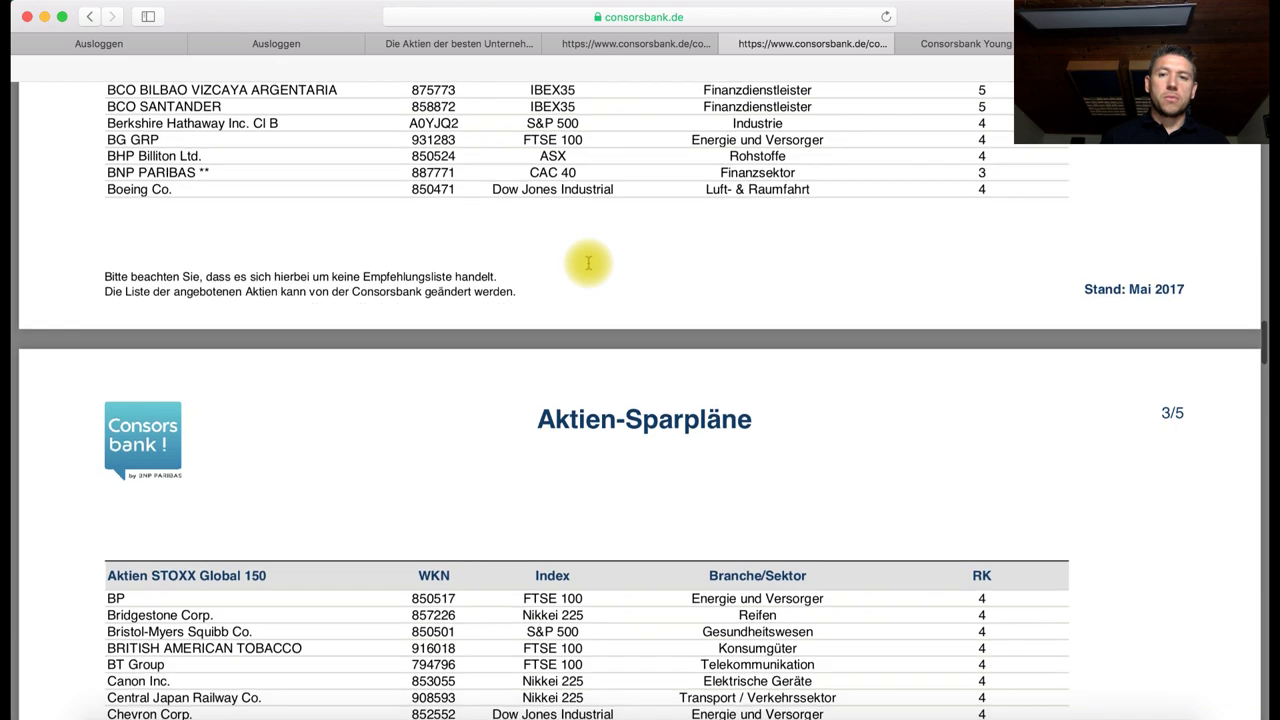
scroll(588, 263, "down", 20)
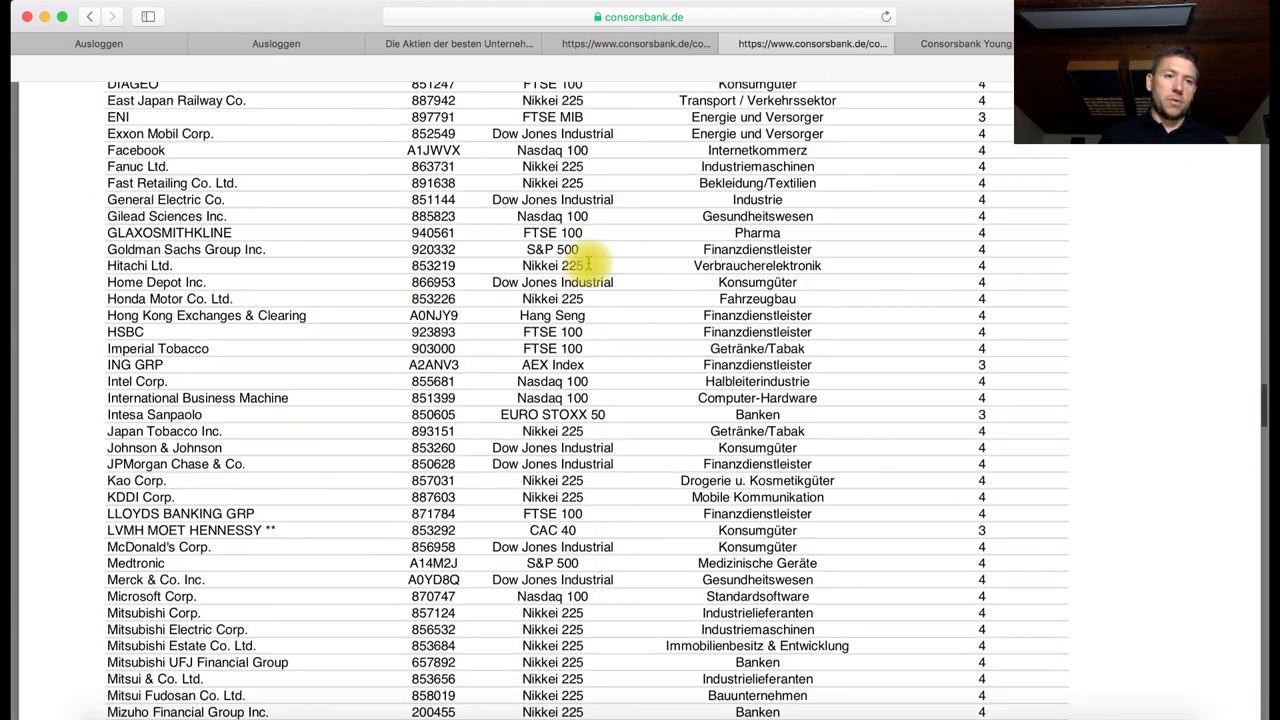
scroll(588, 262, "down", 20)
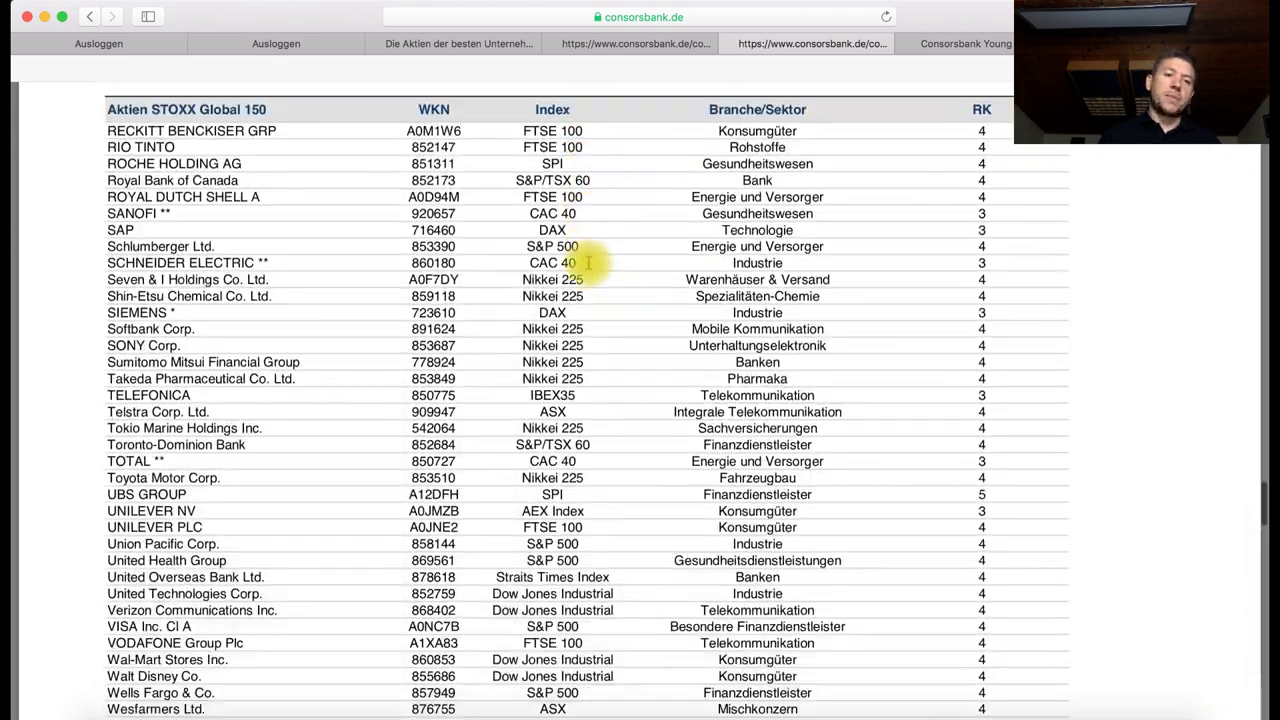
scroll(588, 263, "down", 18)
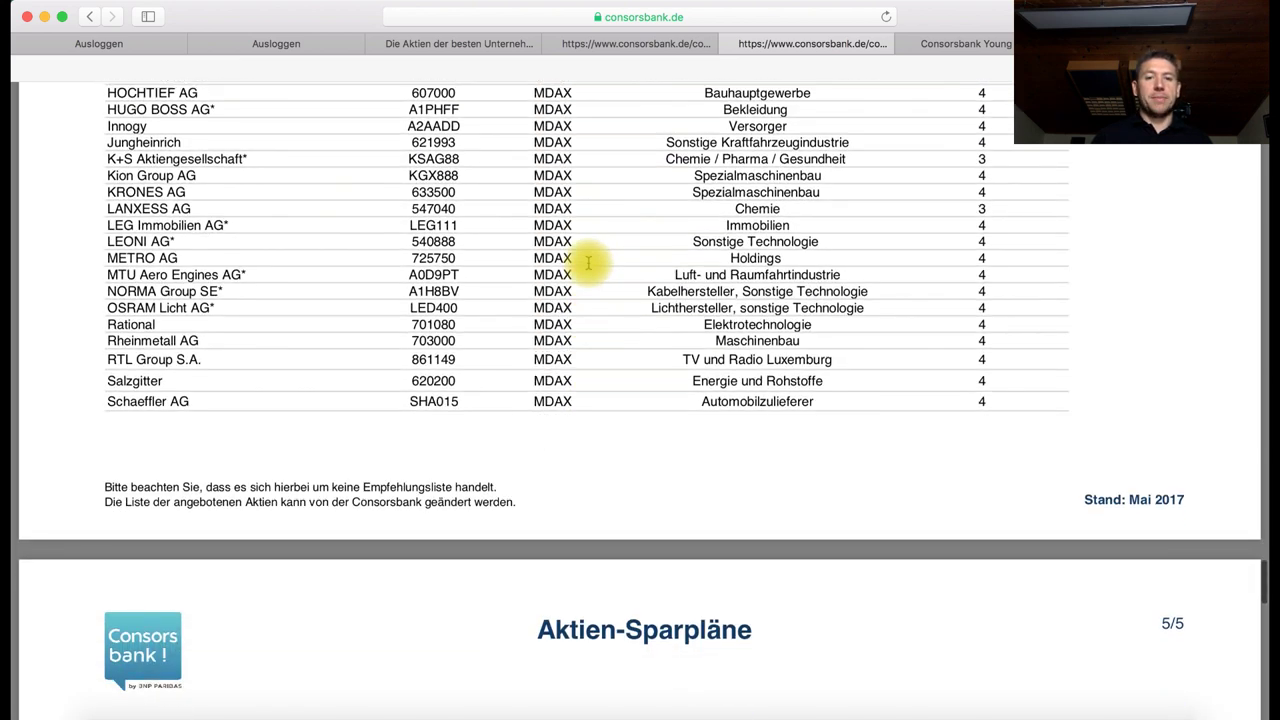
Look through the remaining MDAX and SDAX stocks in the Aktien-Sparpläne PDF and return to its first page
scroll(588, 263, "down", 10)
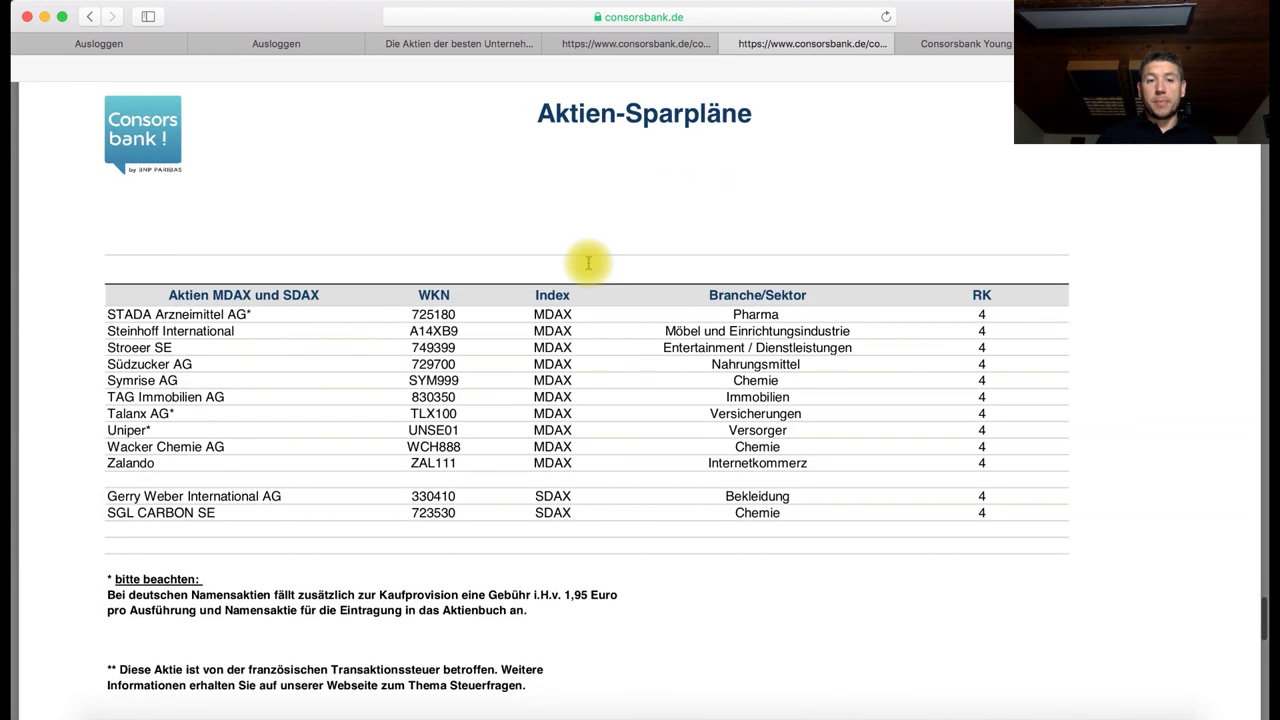
scroll(588, 263, "up", 20)
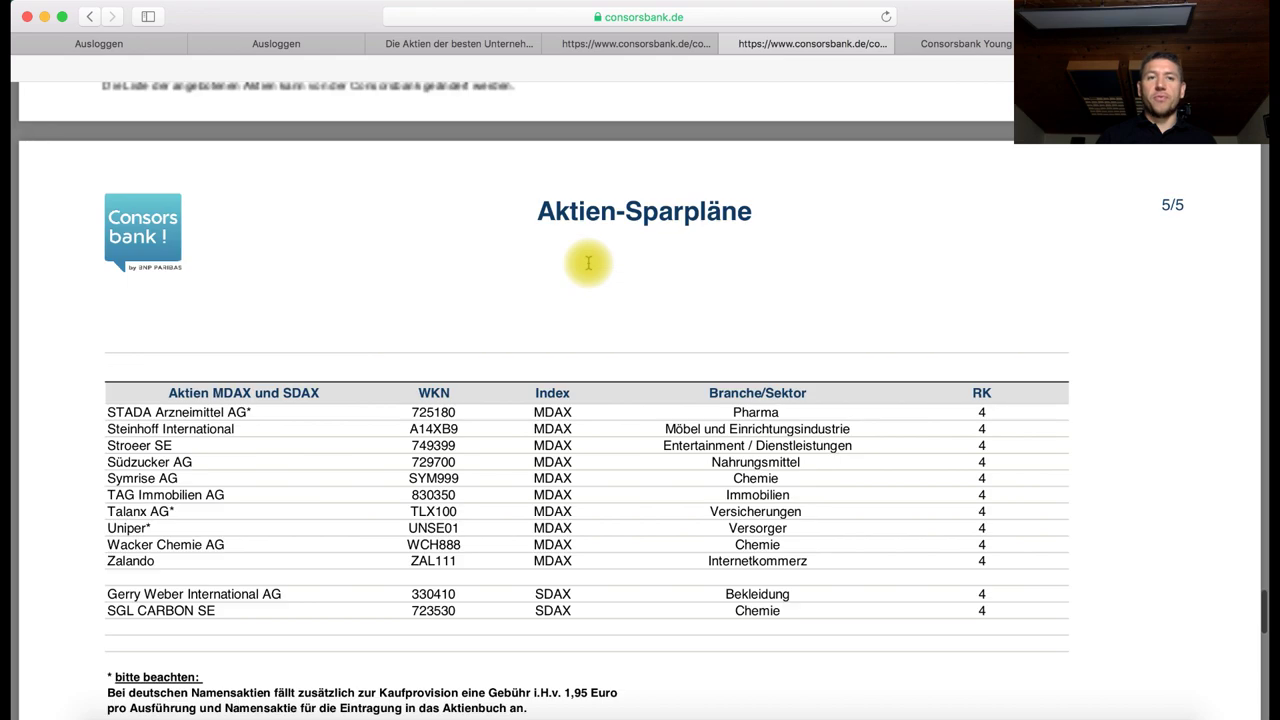
scroll(588, 263, "up", 20)
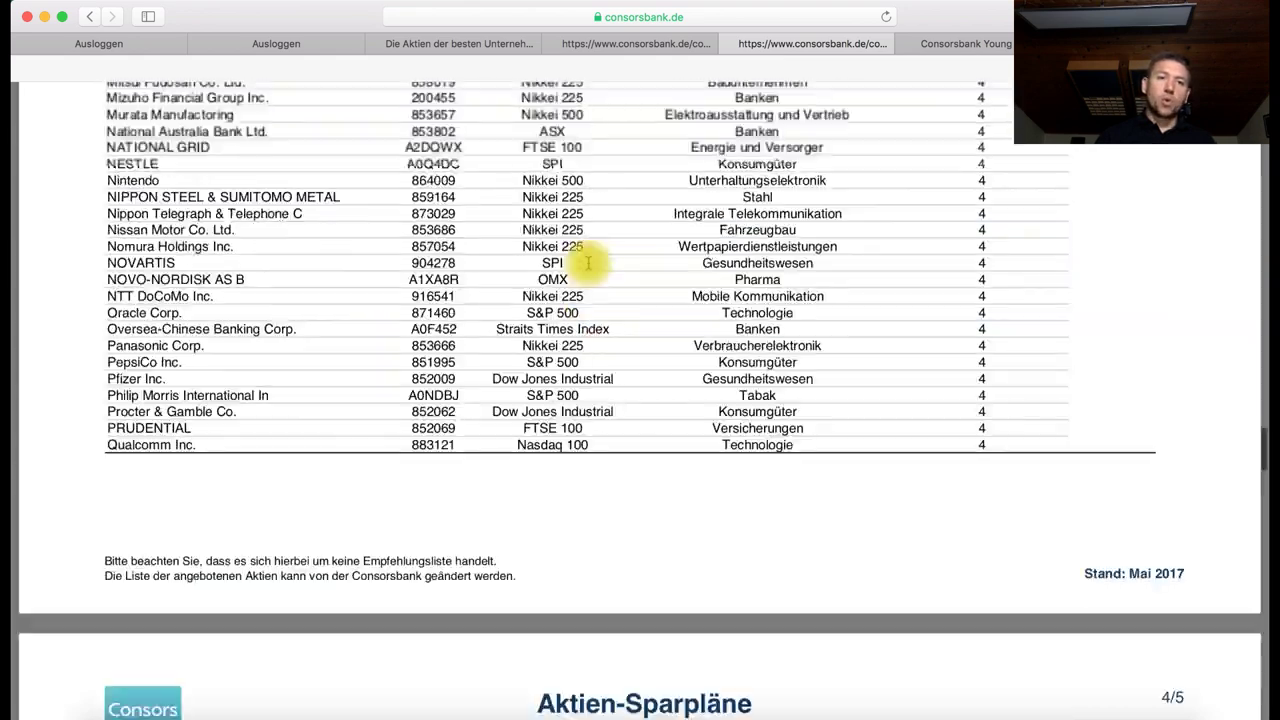
scroll(588, 263, "up", 20)
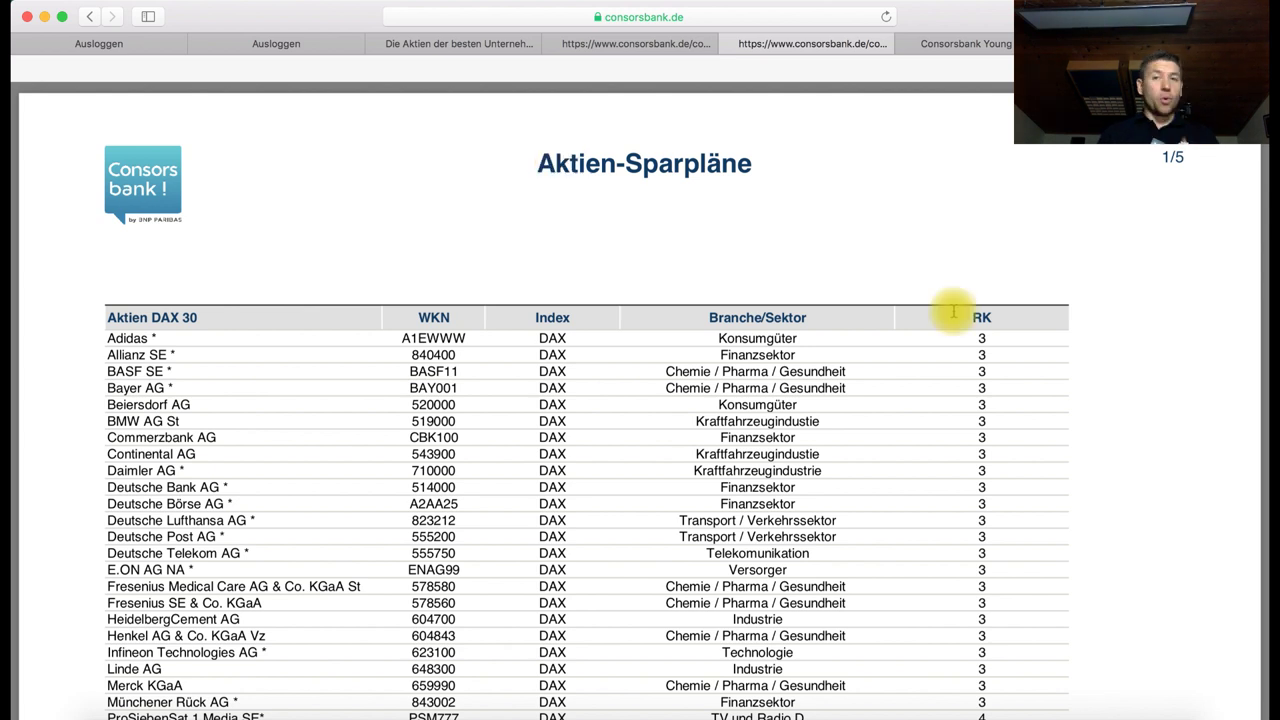
Open the Consorsbank Young Trader page and review its offer, from the trading credit to the Konditionen section
left_click(962, 44)
scroll(960, 318, "up", 3)
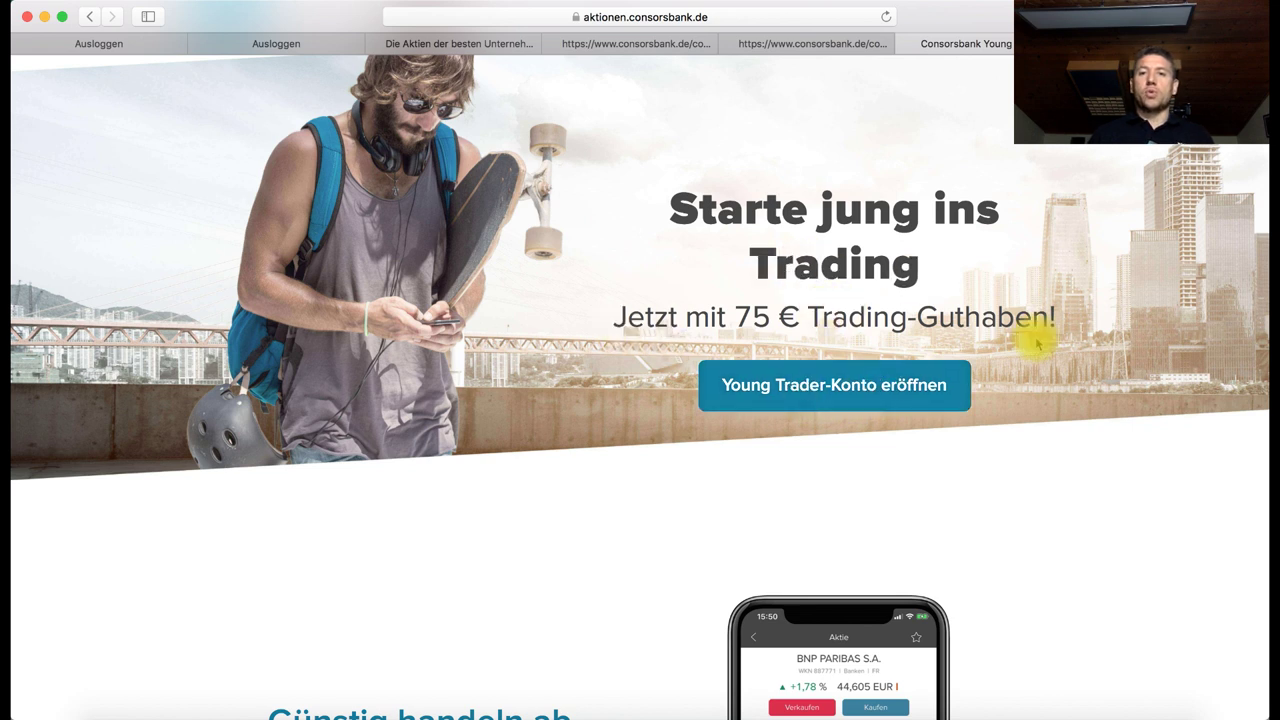
scroll(1034, 340, "down", 8)
scroll(670, 369, "up", 8)
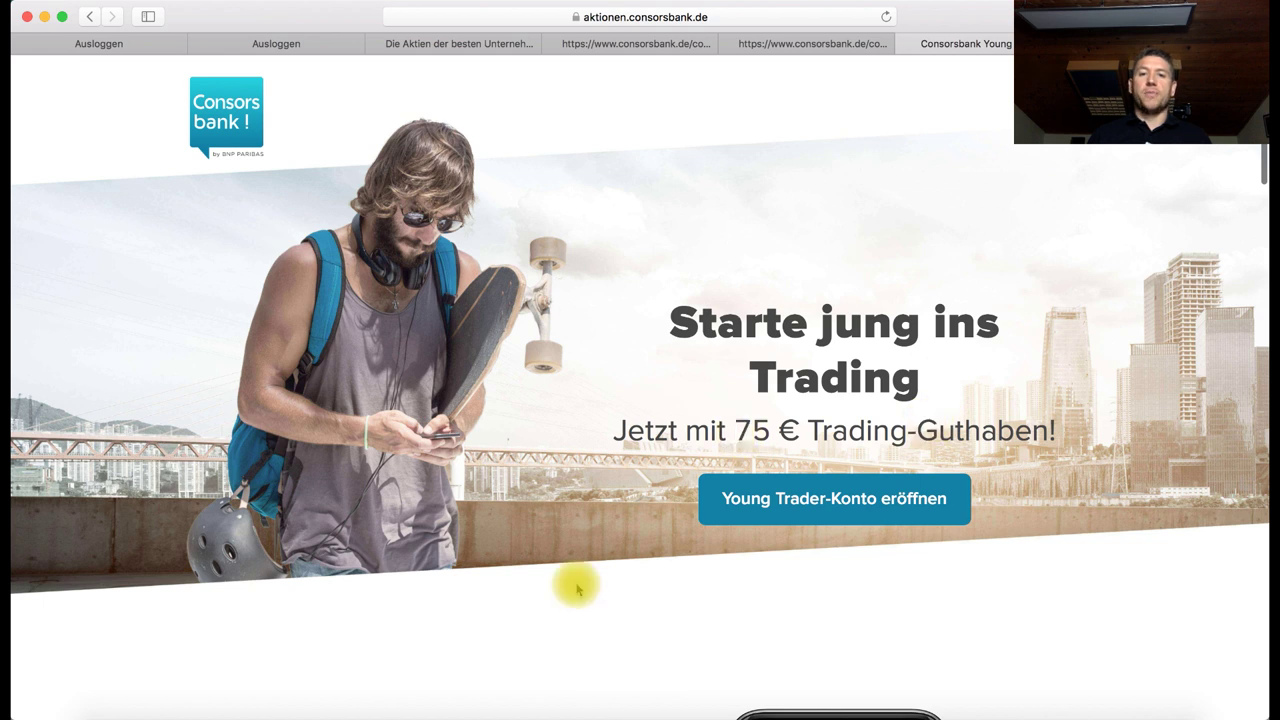
scroll(572, 586, "down", 7)
scroll(566, 585, "down", 17)
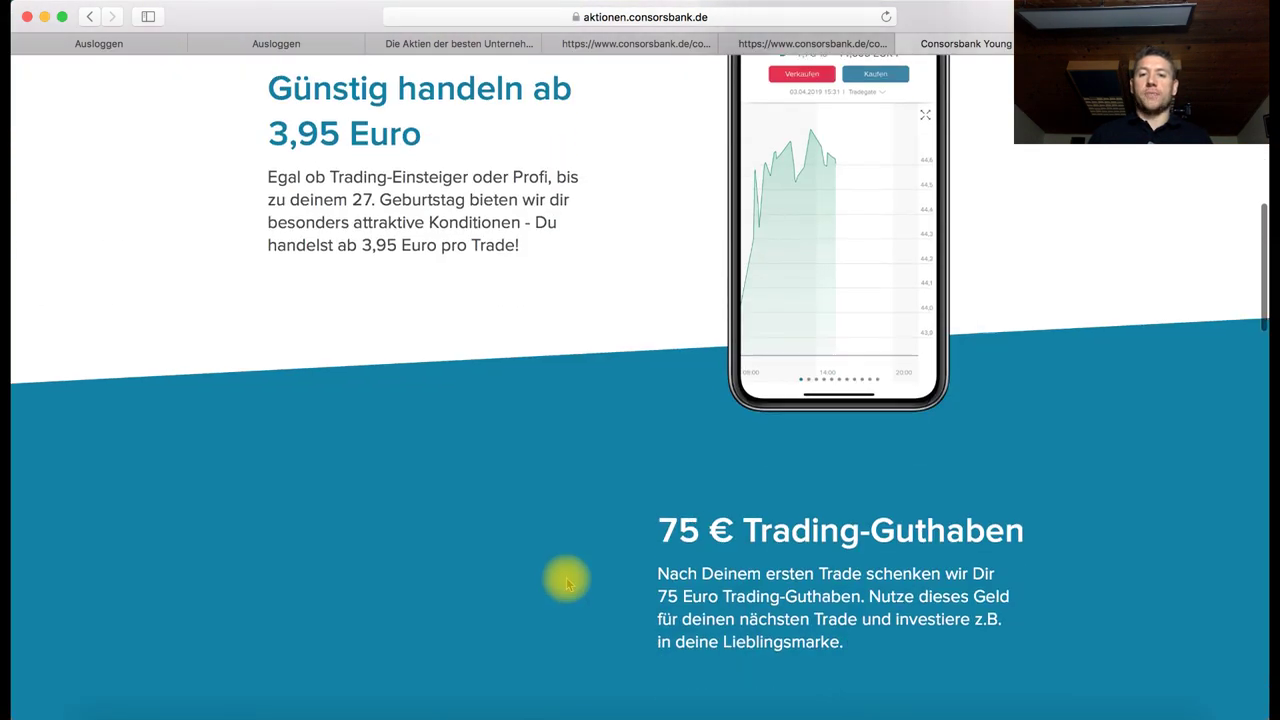
scroll(566, 585, "down", 7)
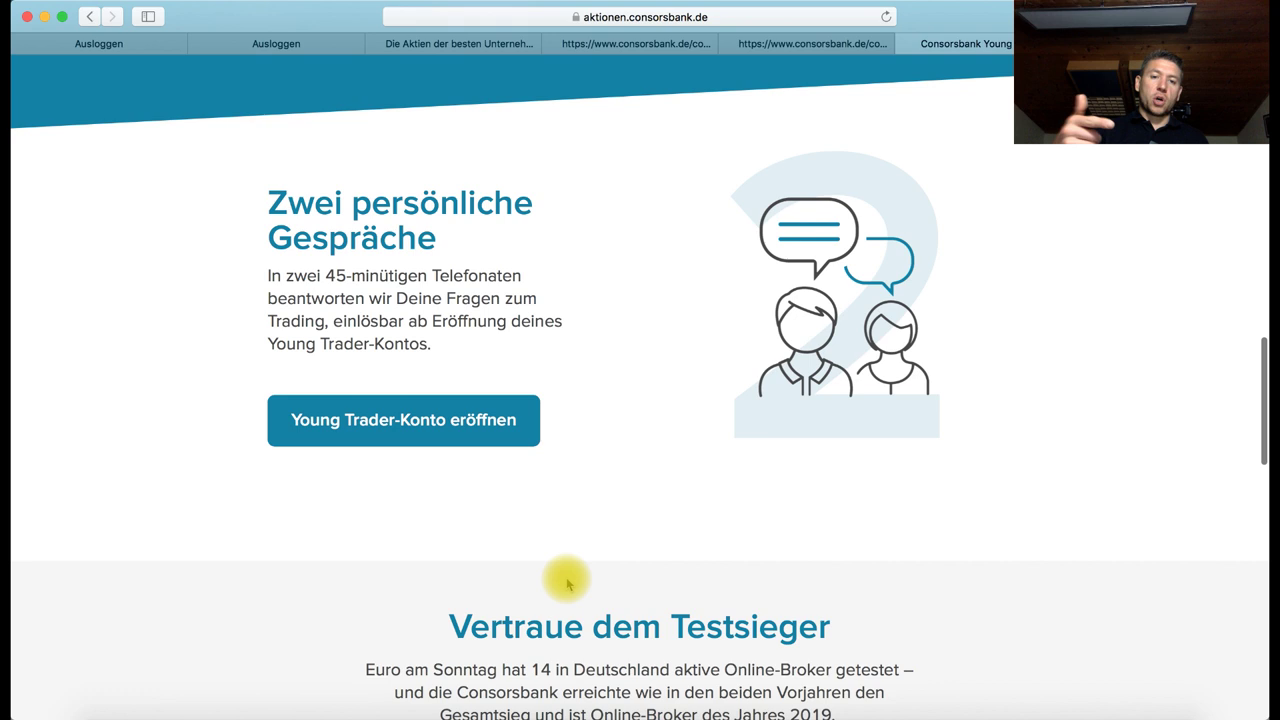
scroll(566, 585, "down", 14)
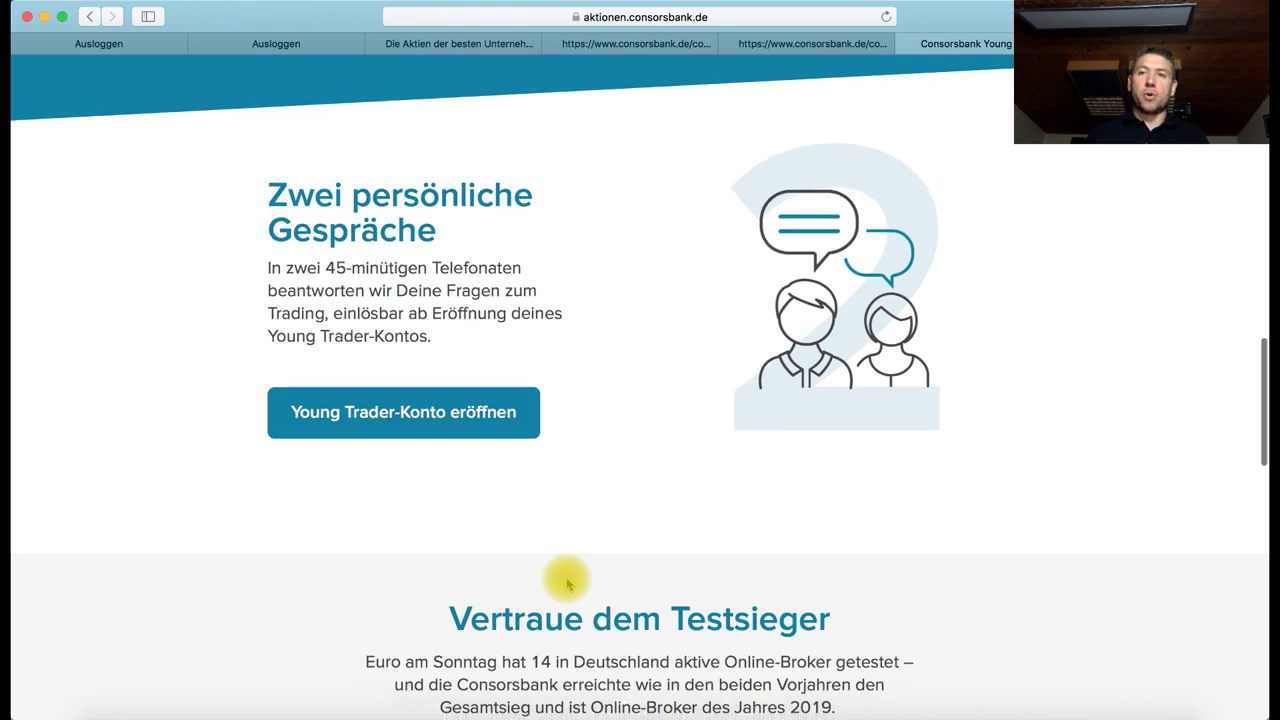
scroll(553, 612, "down", 3)
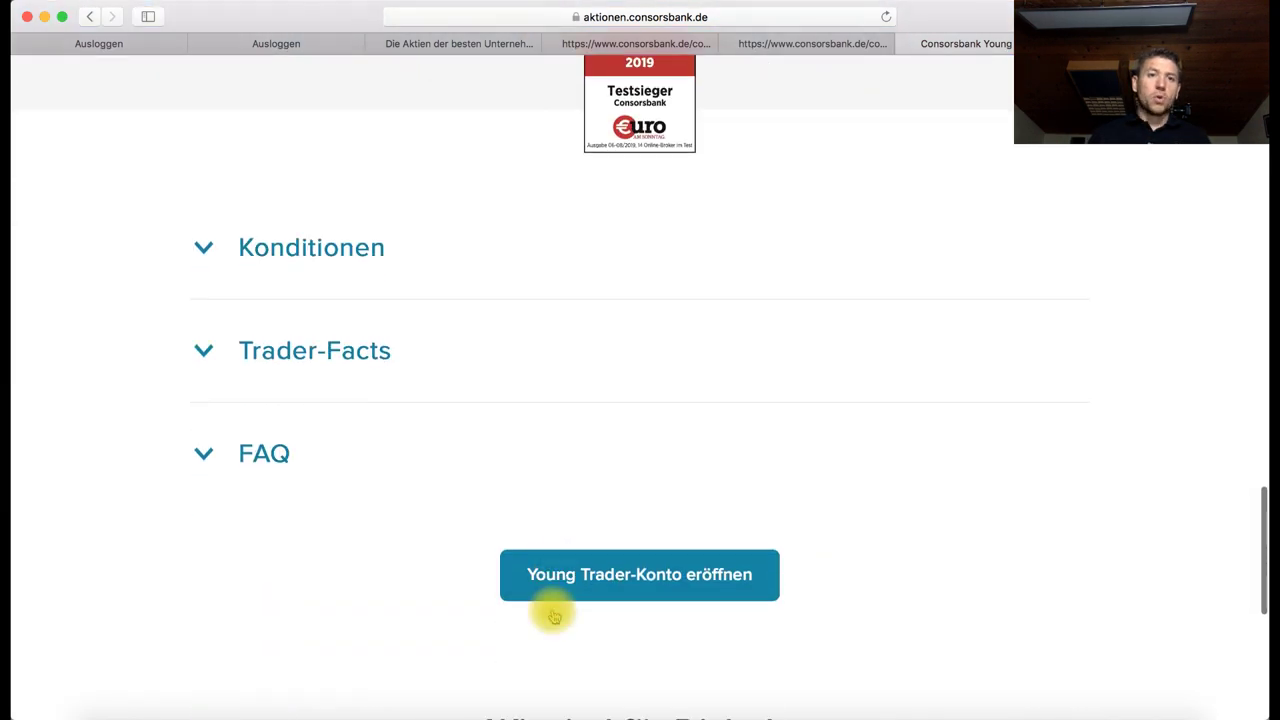
scroll(270, 430, "up", 4)
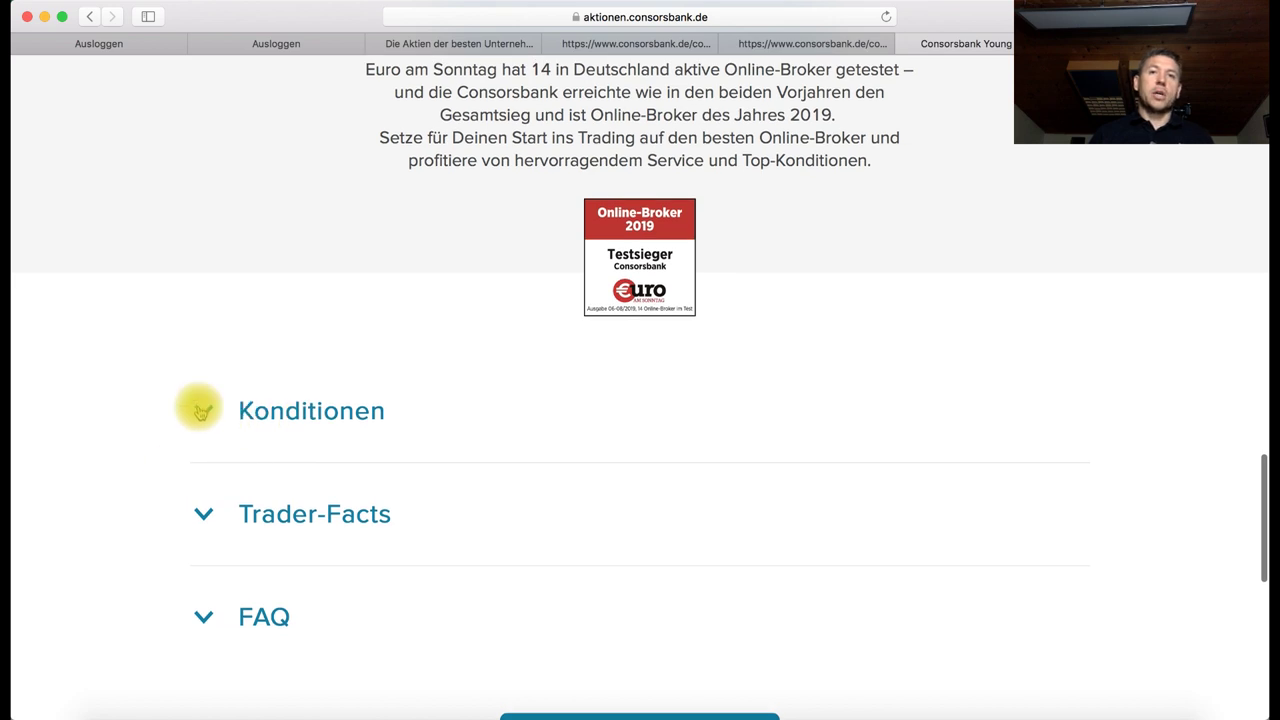
scroll(500, 400, "up", 13)
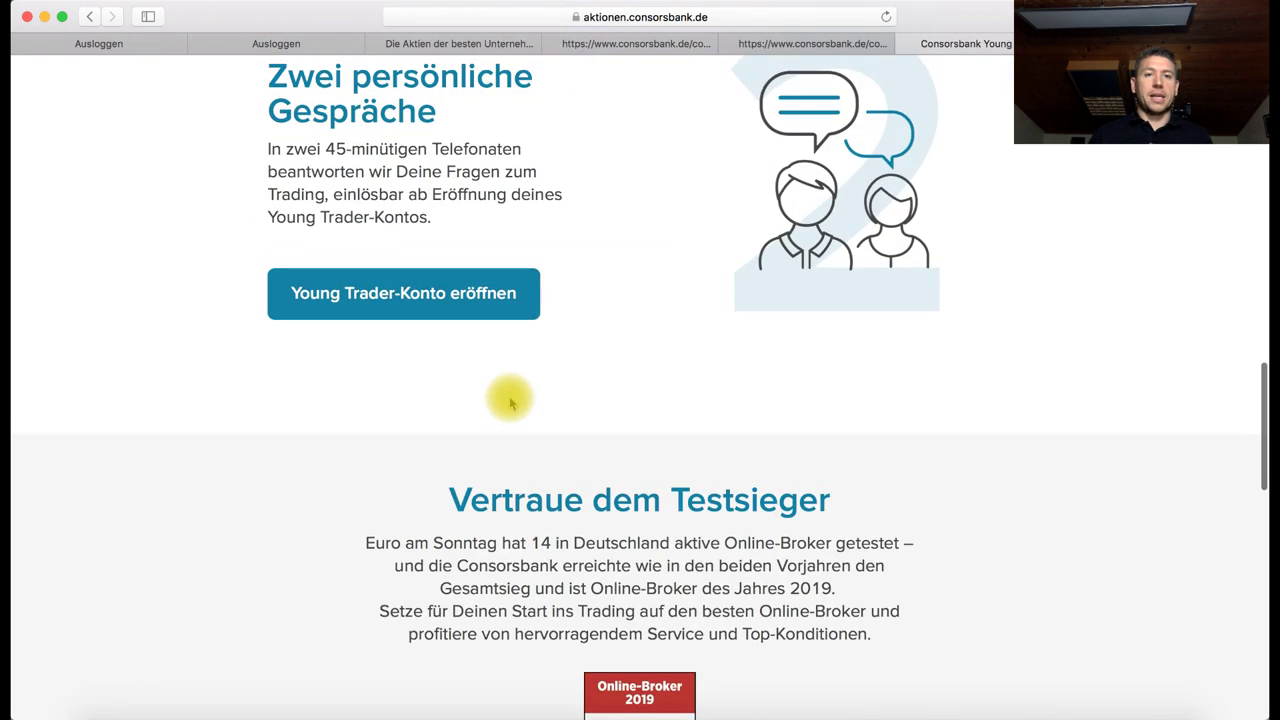
Bring up the regular Consorsbank Trader-Konto page and read its list of account benefits
scroll(510, 402, "up", 7)
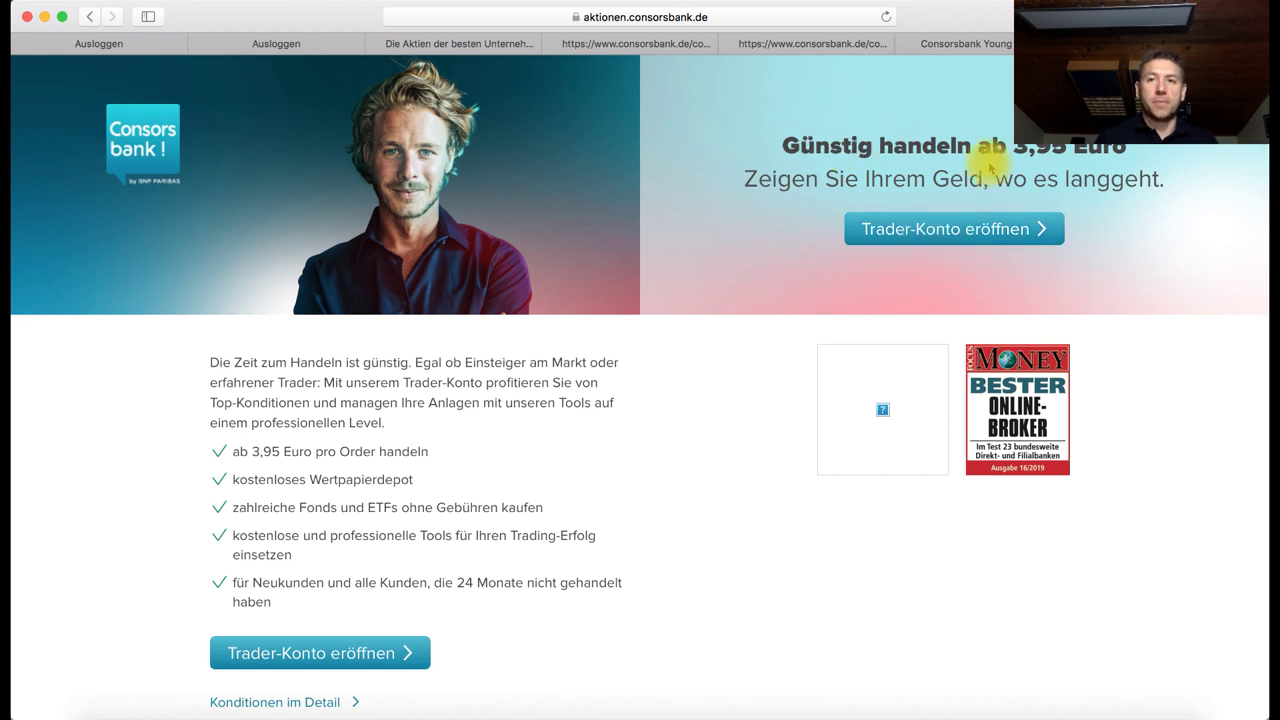
scroll(546, 409, "down", 2)
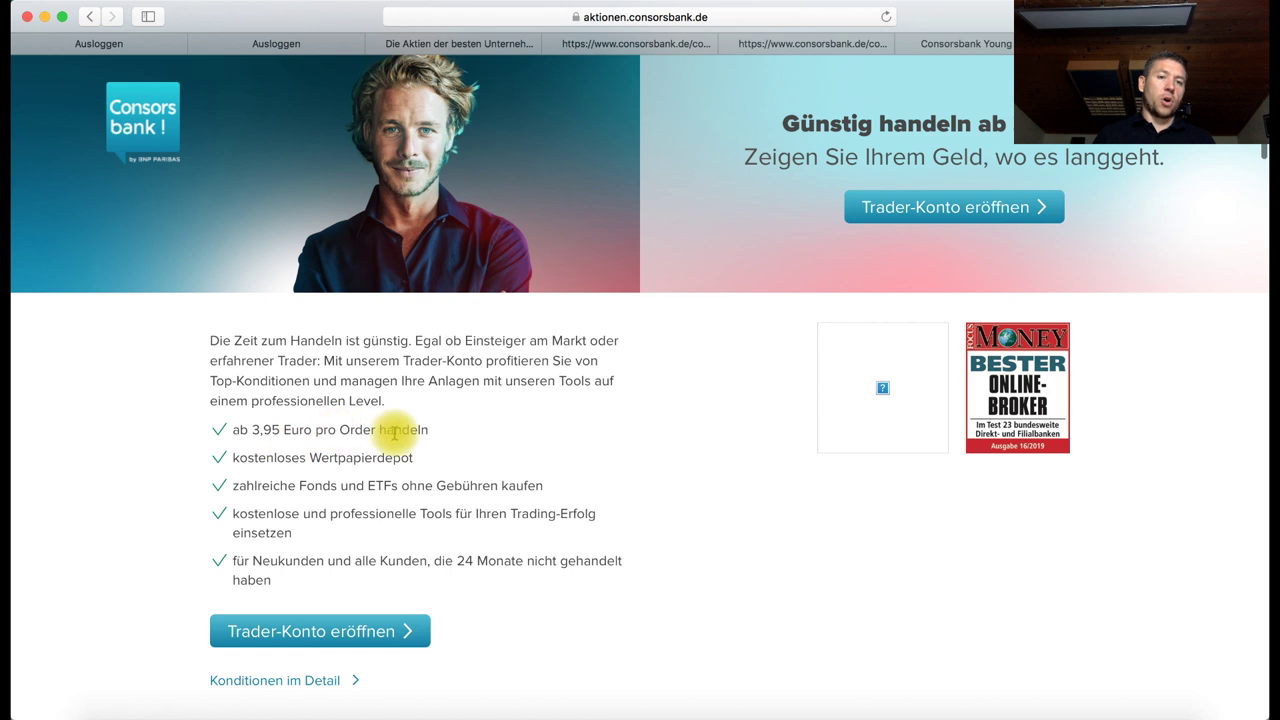
scroll(481, 488, "down", 3)
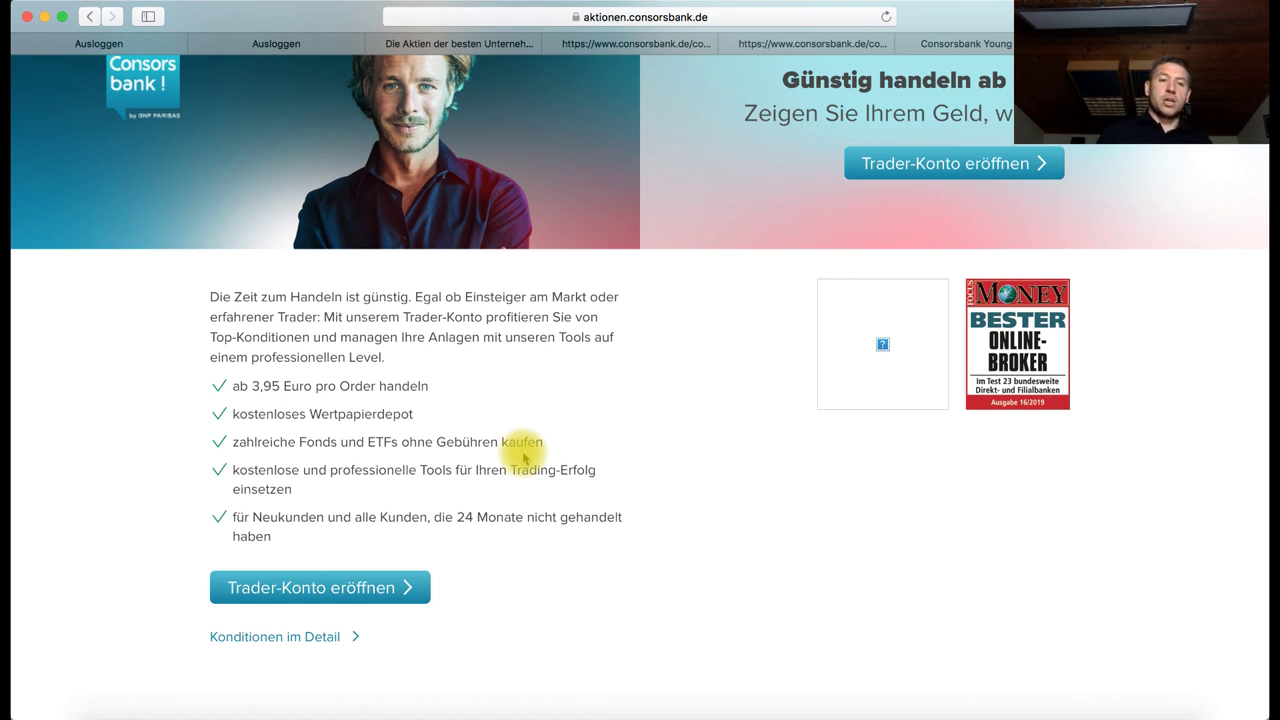
Switch to the Sparpläne workbook in Excel and mark the Vanguard Emerging Markets and SPDR Global Dividend Aristocrats rows for review
left_click(599, 716)
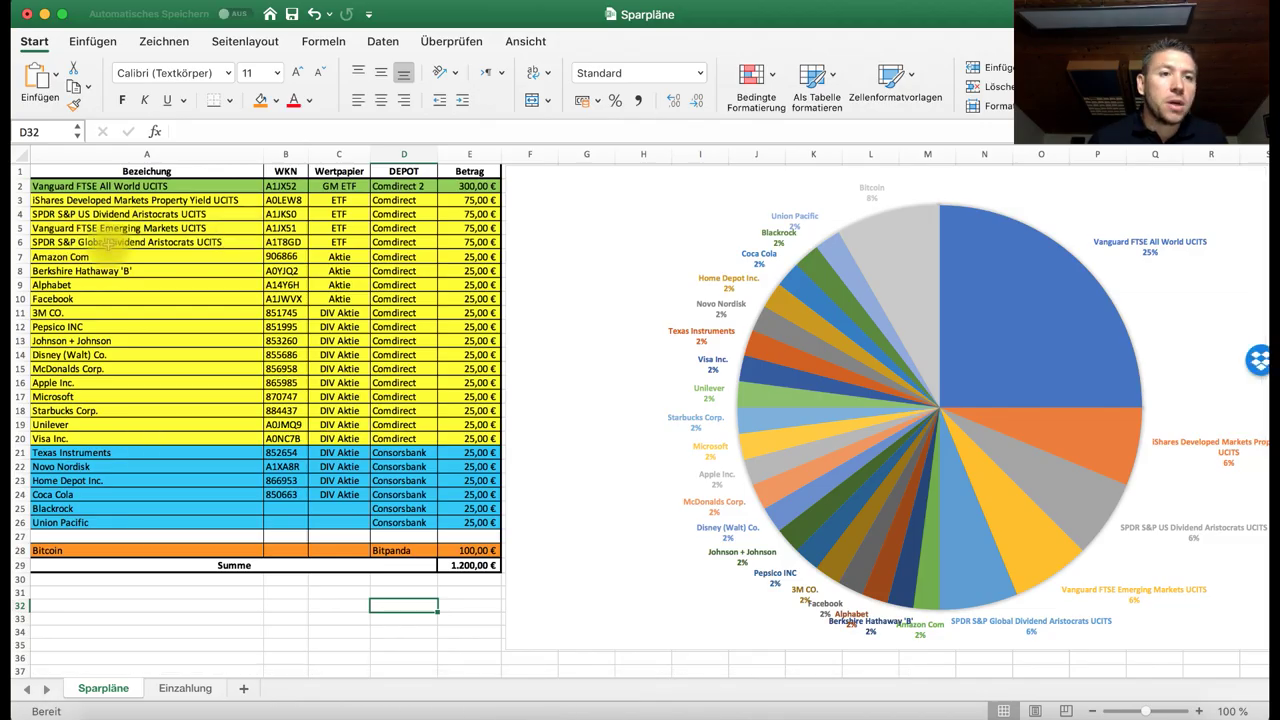
left_click_drag(90, 228, 446, 231)
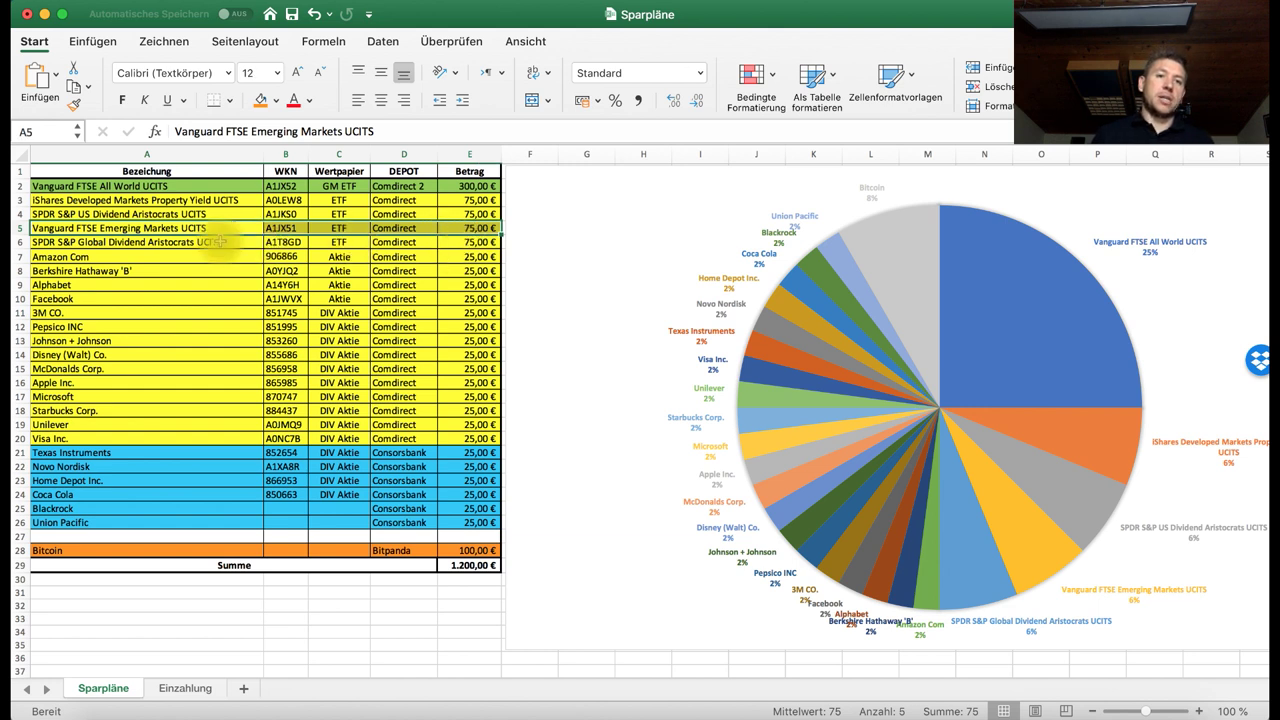
left_click_drag(468, 242, 120, 242)
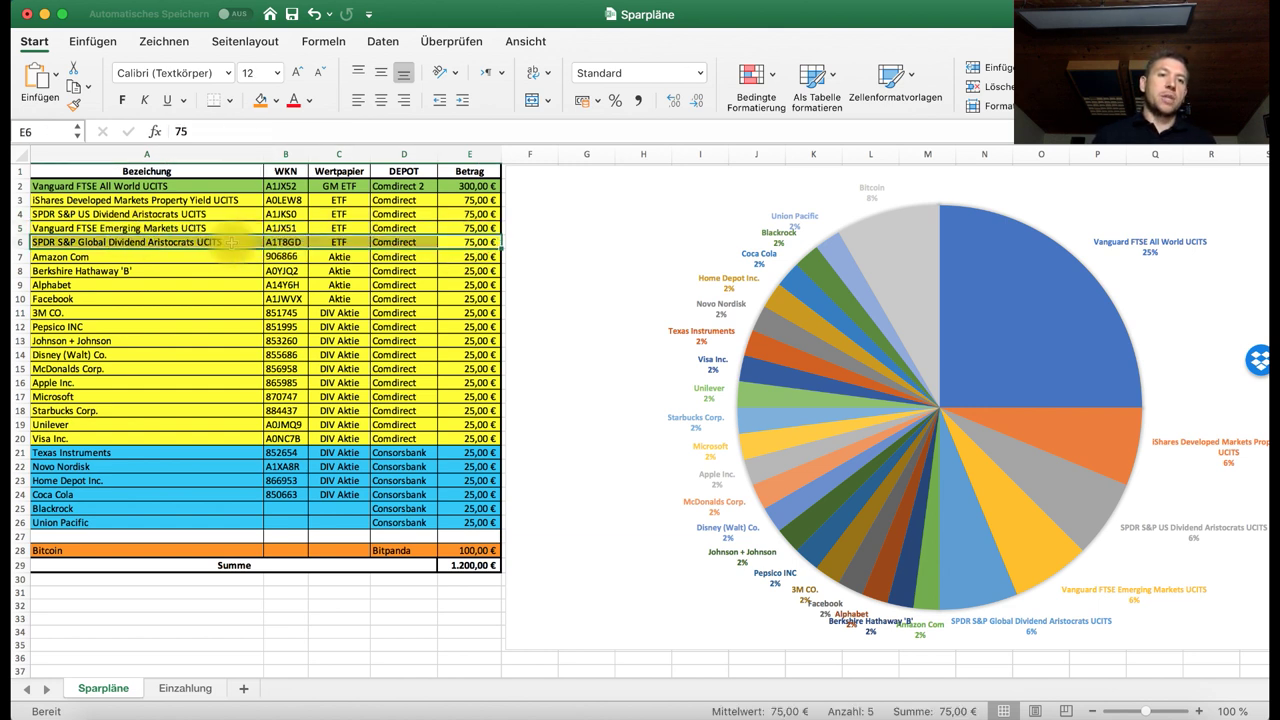
left_click(242, 313)
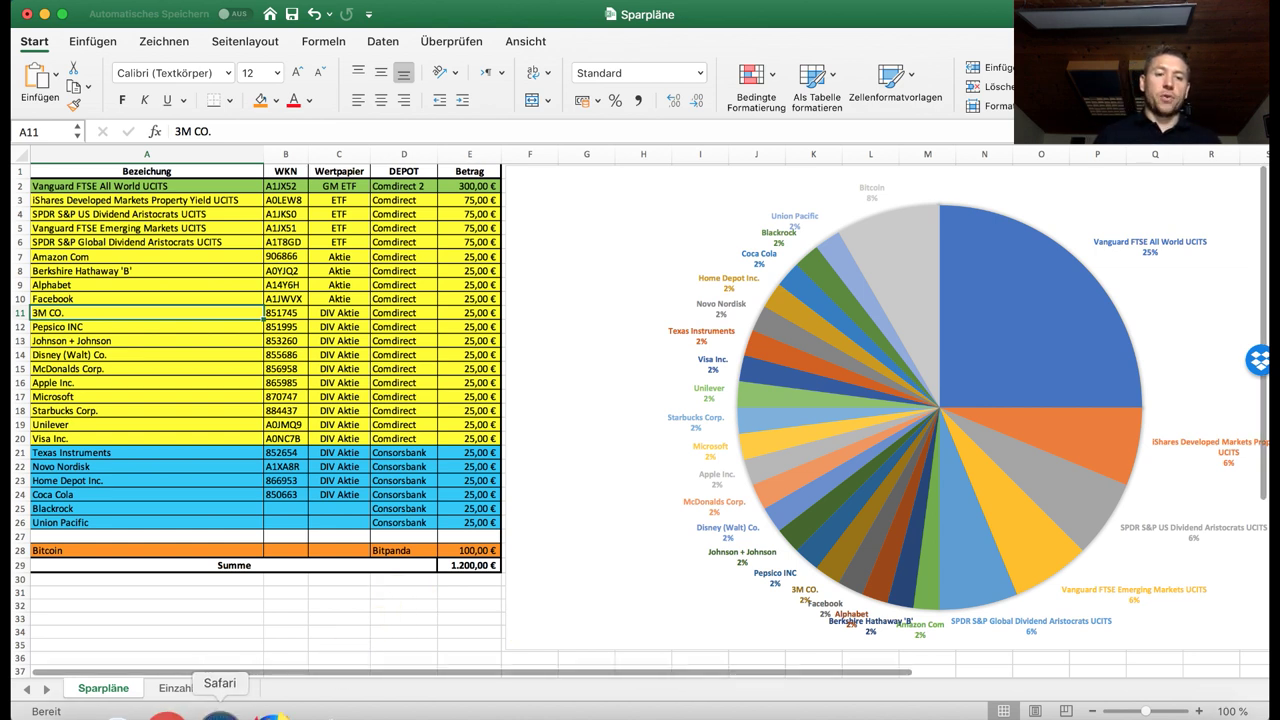
Switch back to Safari and review the Trader-Konto benefits and the steps for opening the account
left_click(221, 714)
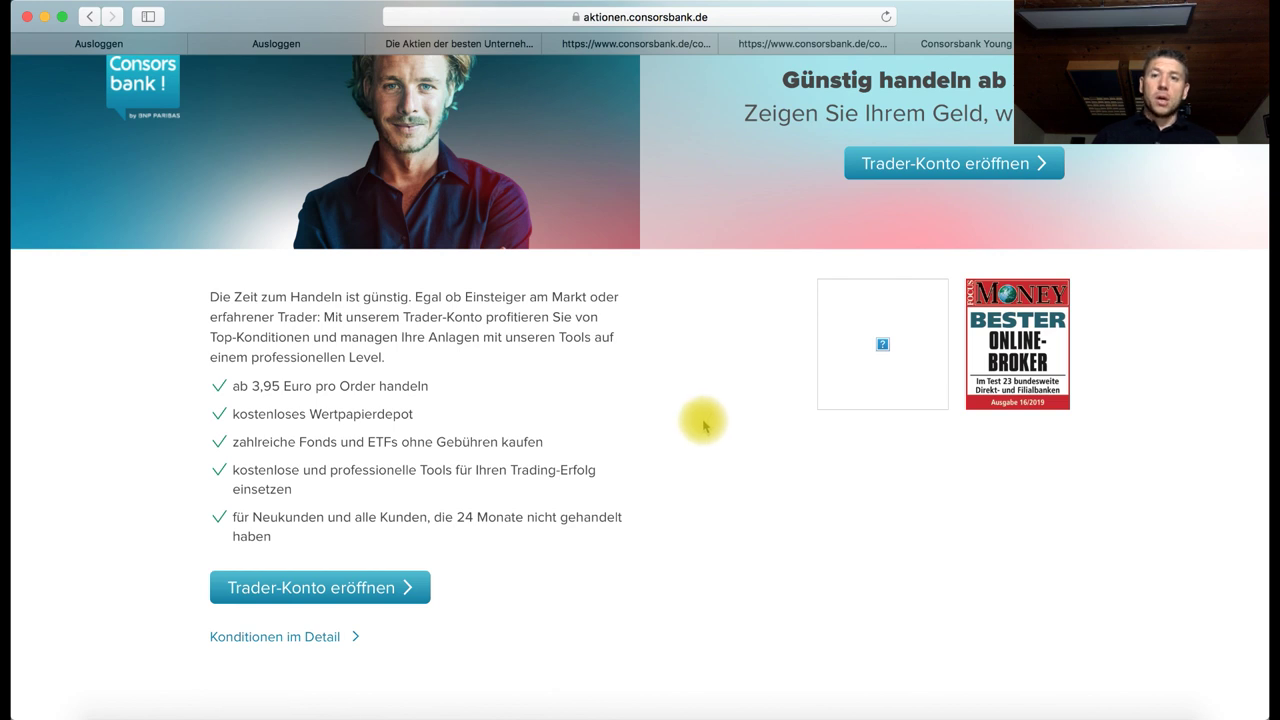
scroll(703, 425, "down", 5)
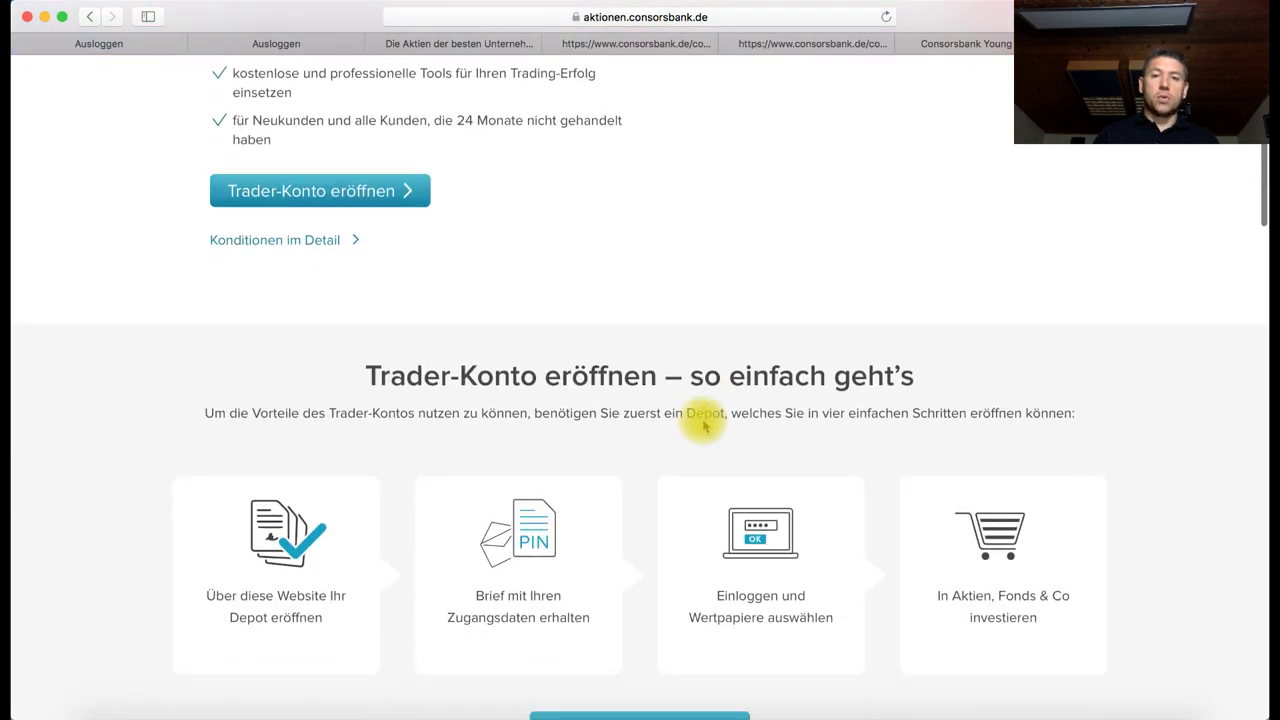
scroll(700, 424, "up", 3)
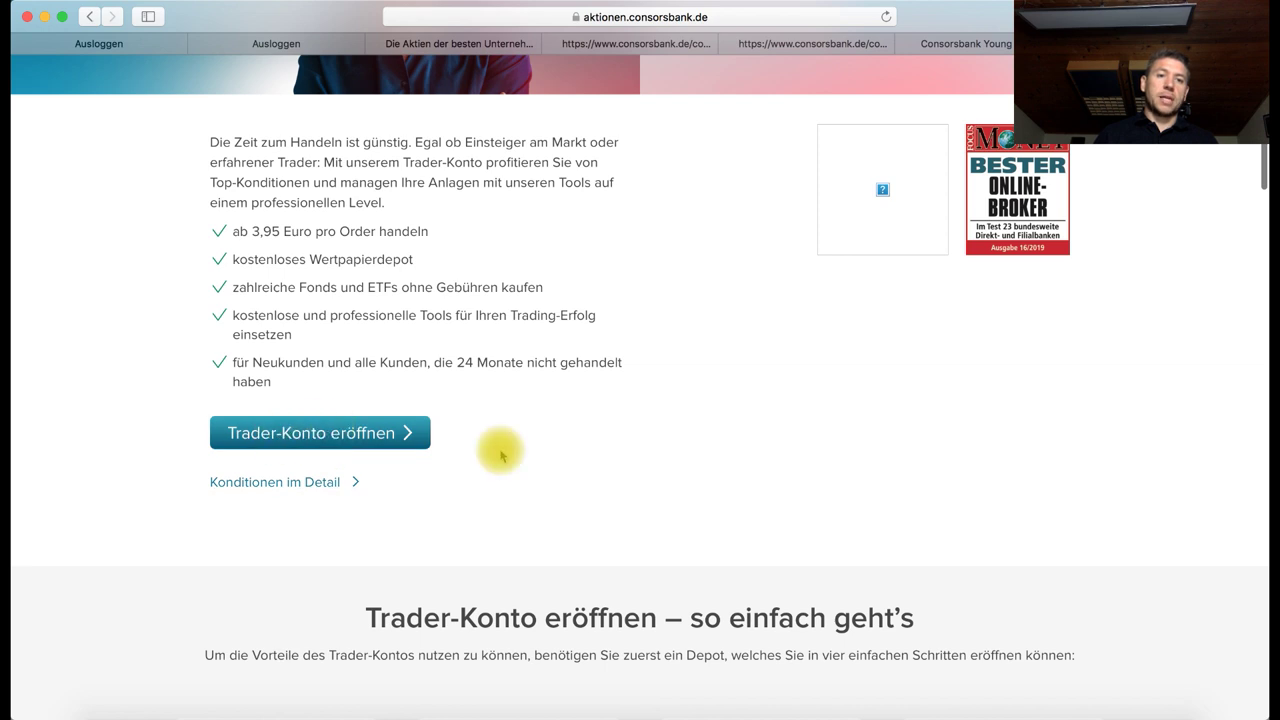
scroll(501, 455, "up", 3)
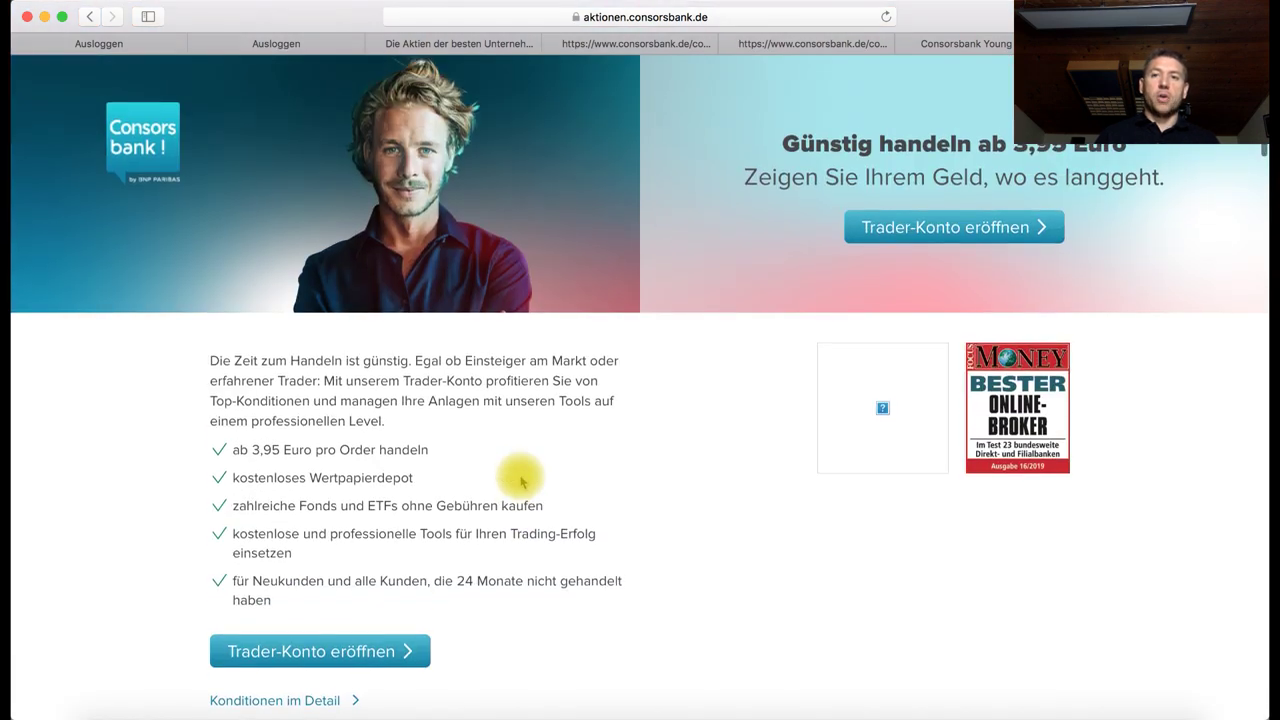
scroll(400, 590, "down", 1)
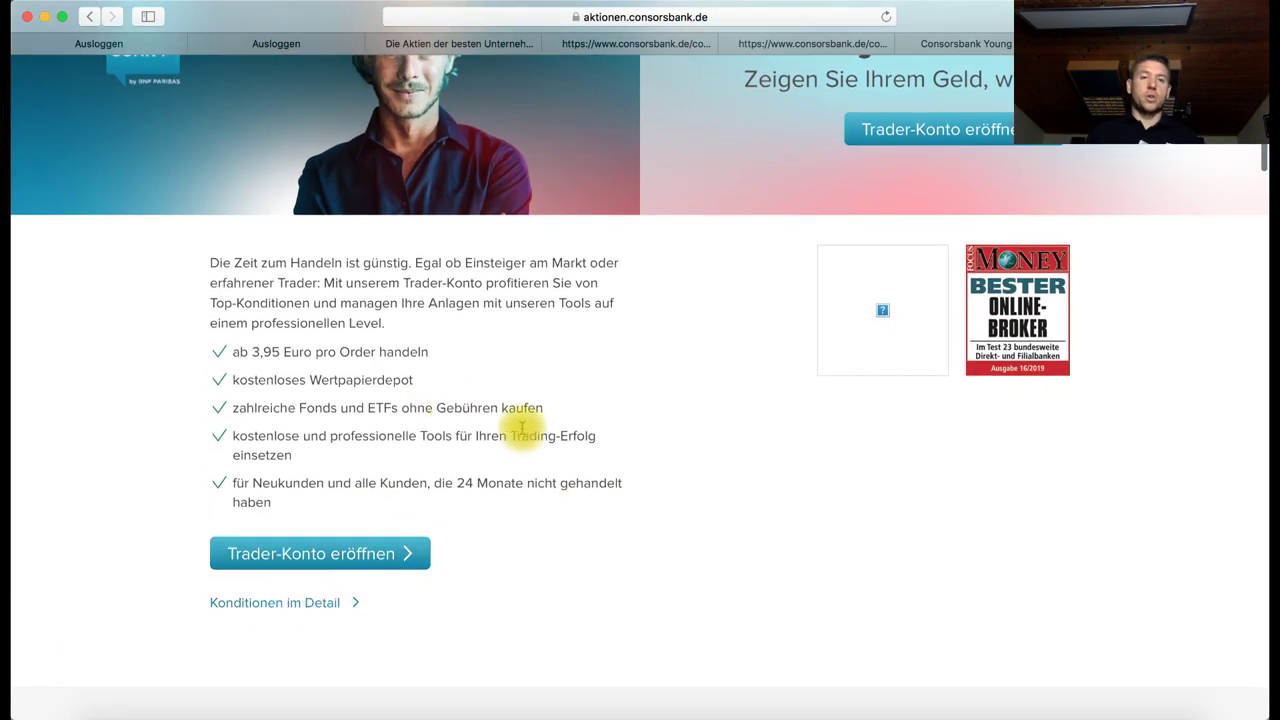
scroll(527, 430, "up", 1)
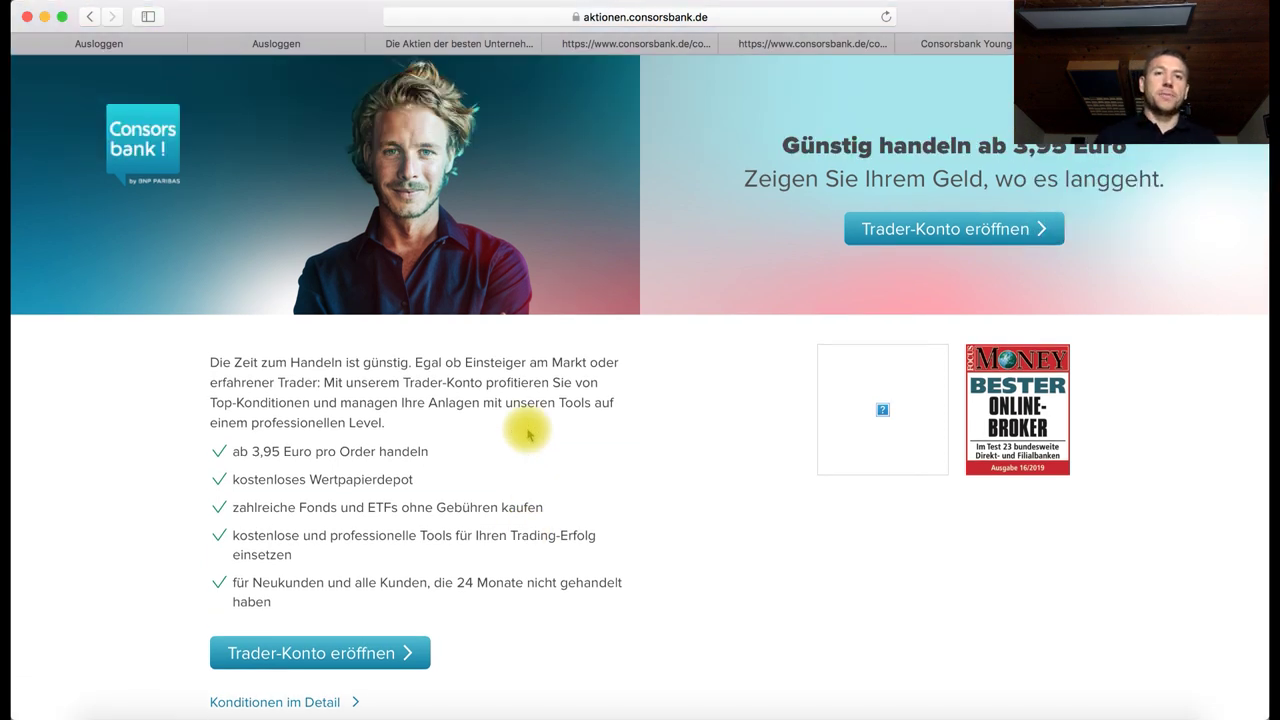
Check the stock watchlist on aktienfinder.net and return to the Consorsbank account overview
left_click(480, 44)
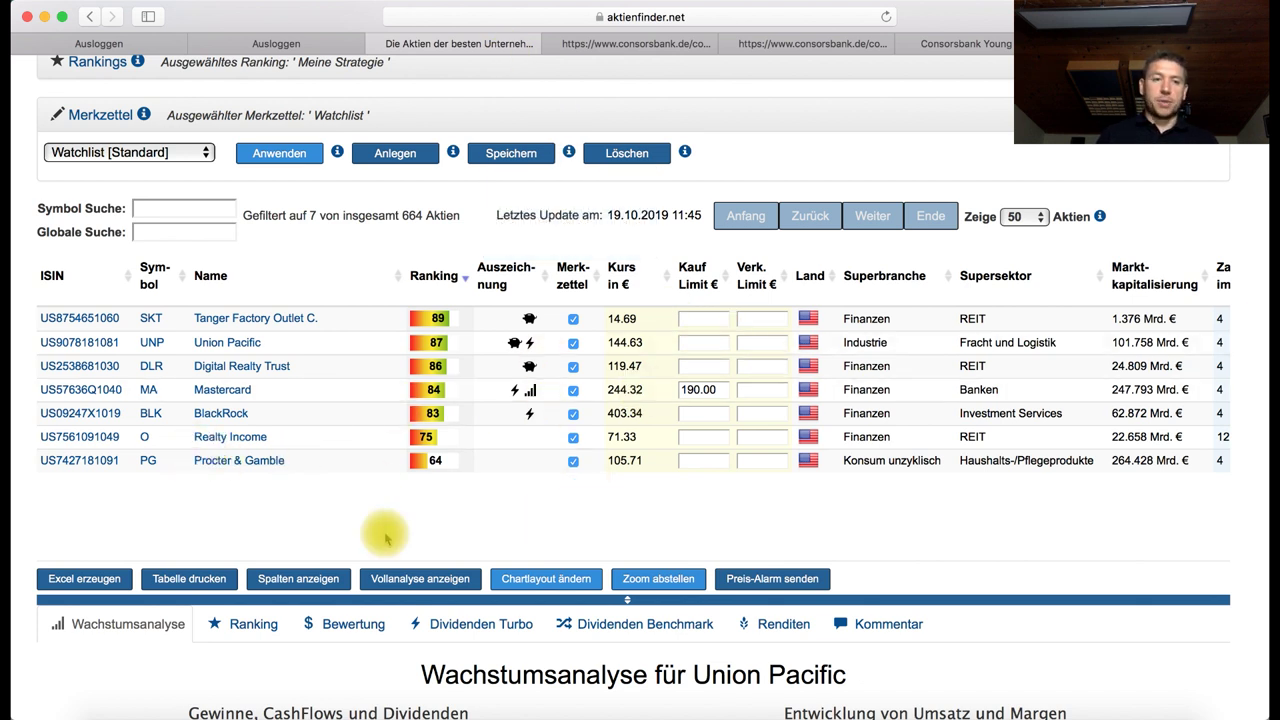
left_click(245, 43)
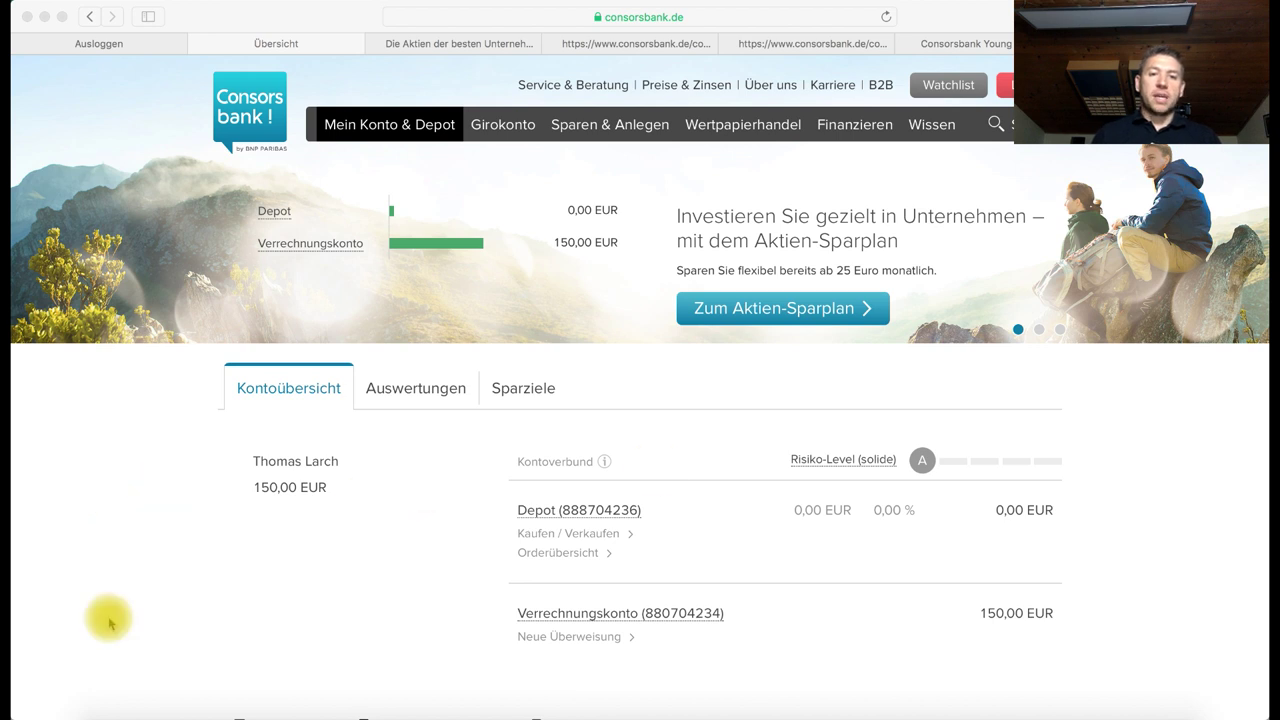
left_click(336, 493)
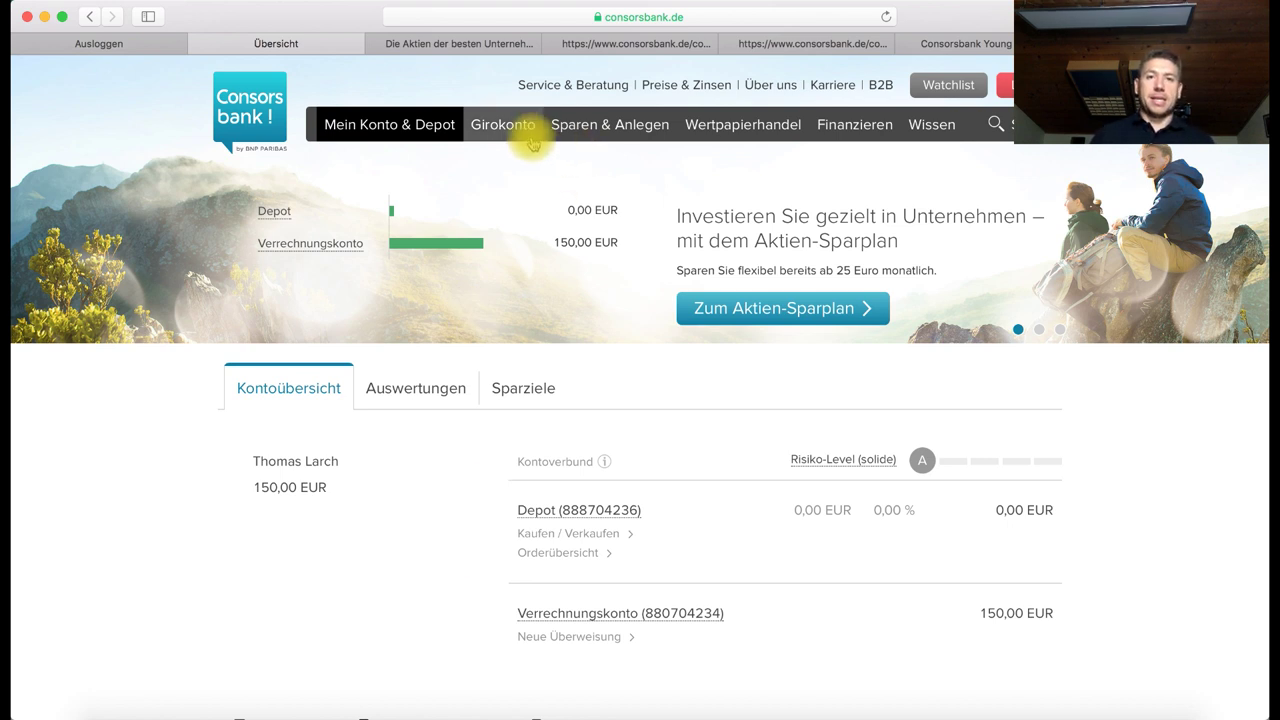
left_click(354, 601)
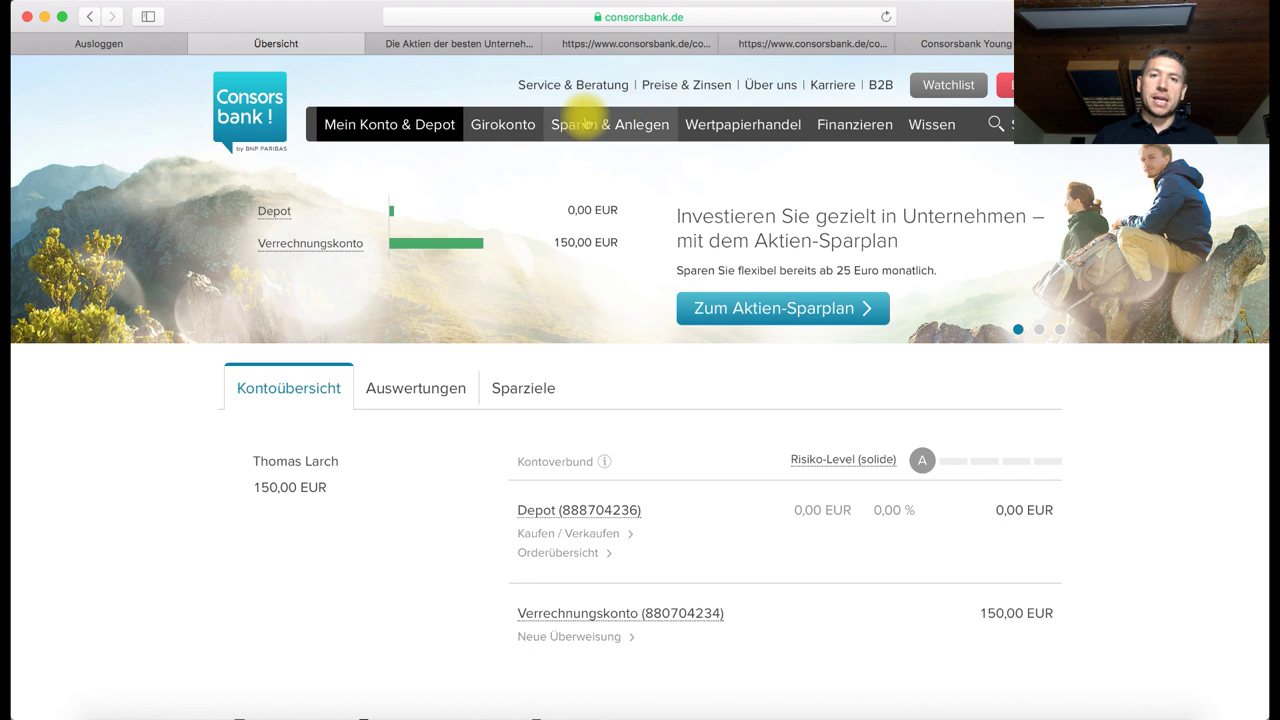
Open Consorsbank's Sparpläne page and look through the Fonds, ETF and Aktien savings plan options
mouse_move(586, 122)
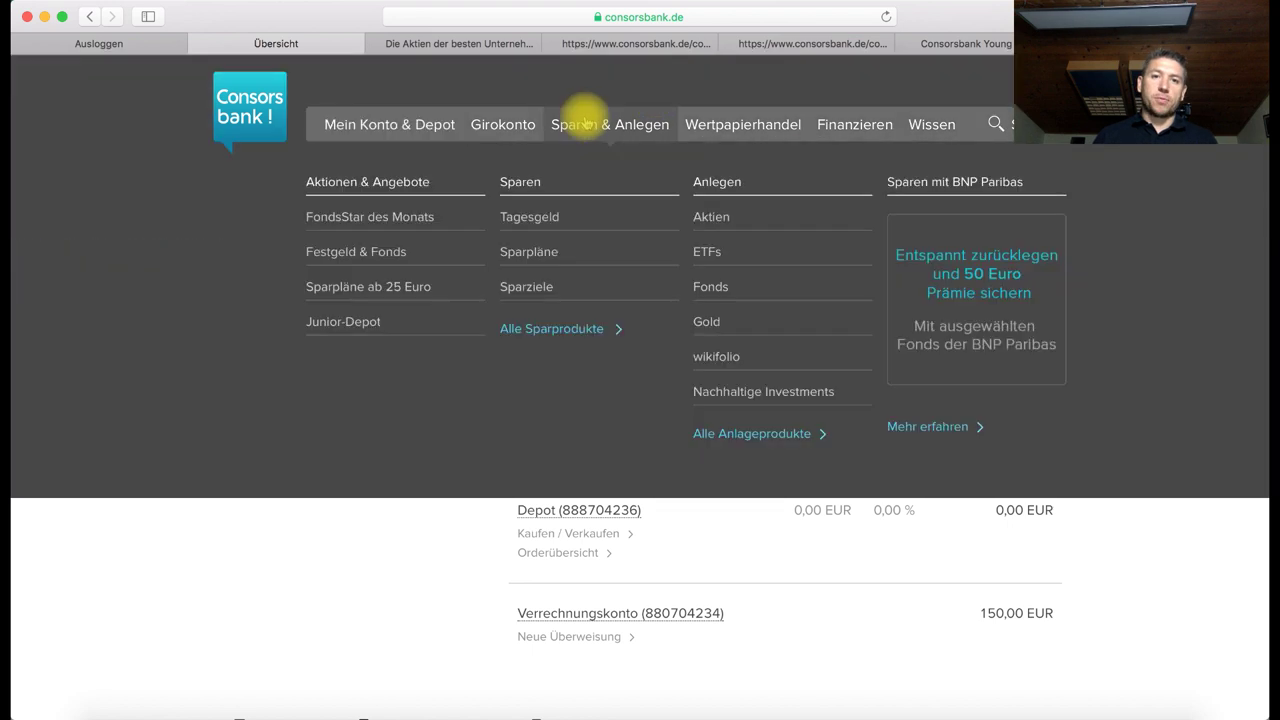
left_click(534, 262)
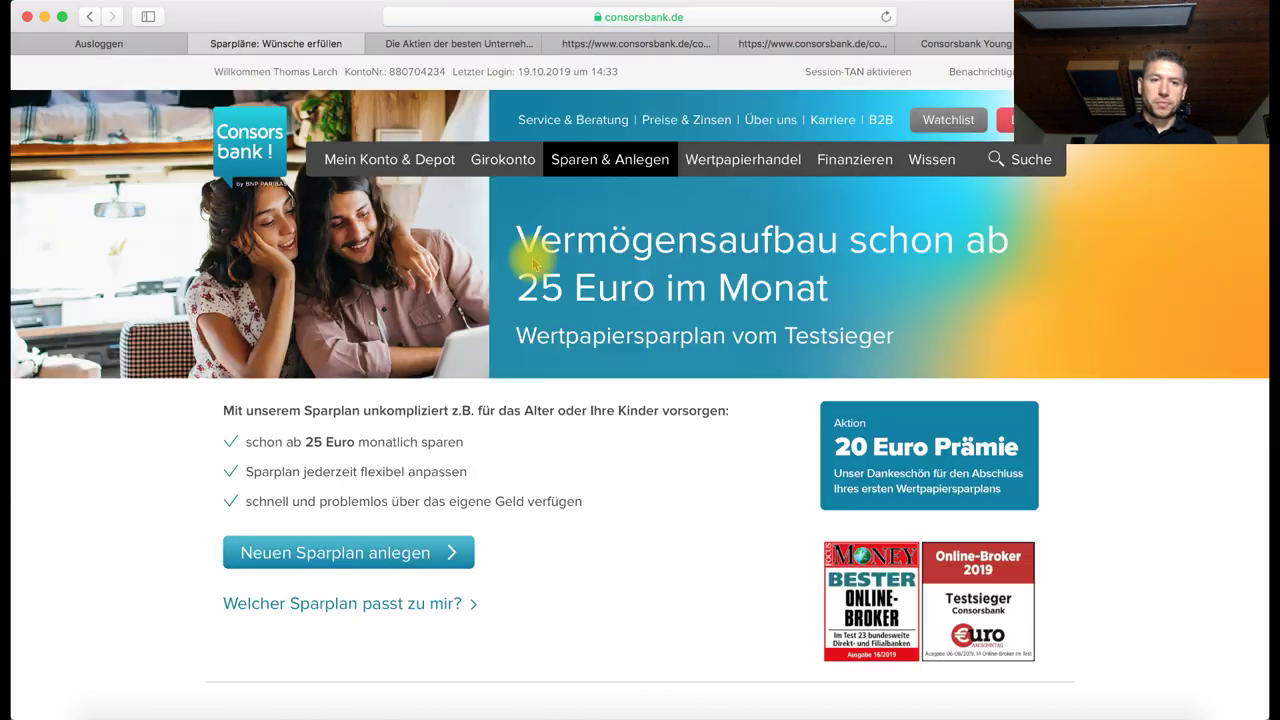
scroll(534, 262, "down", 1)
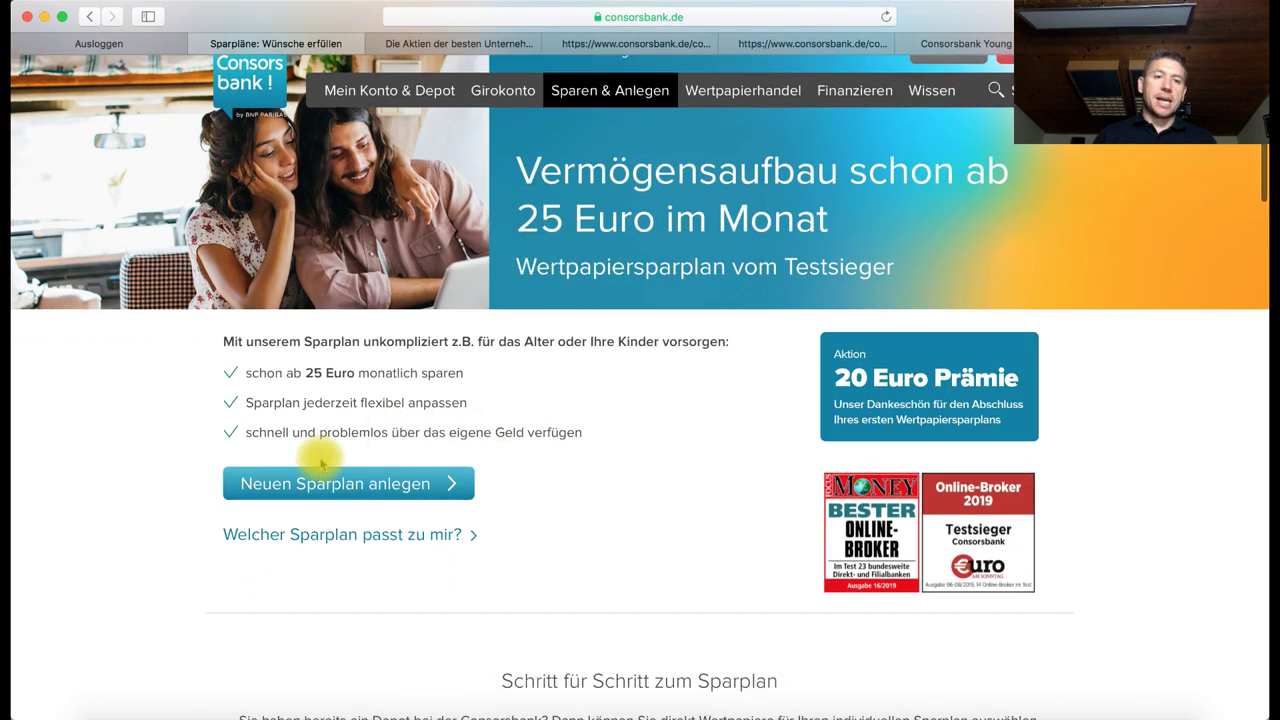
scroll(320, 457, "down", 2)
scroll(325, 373, "down", 10)
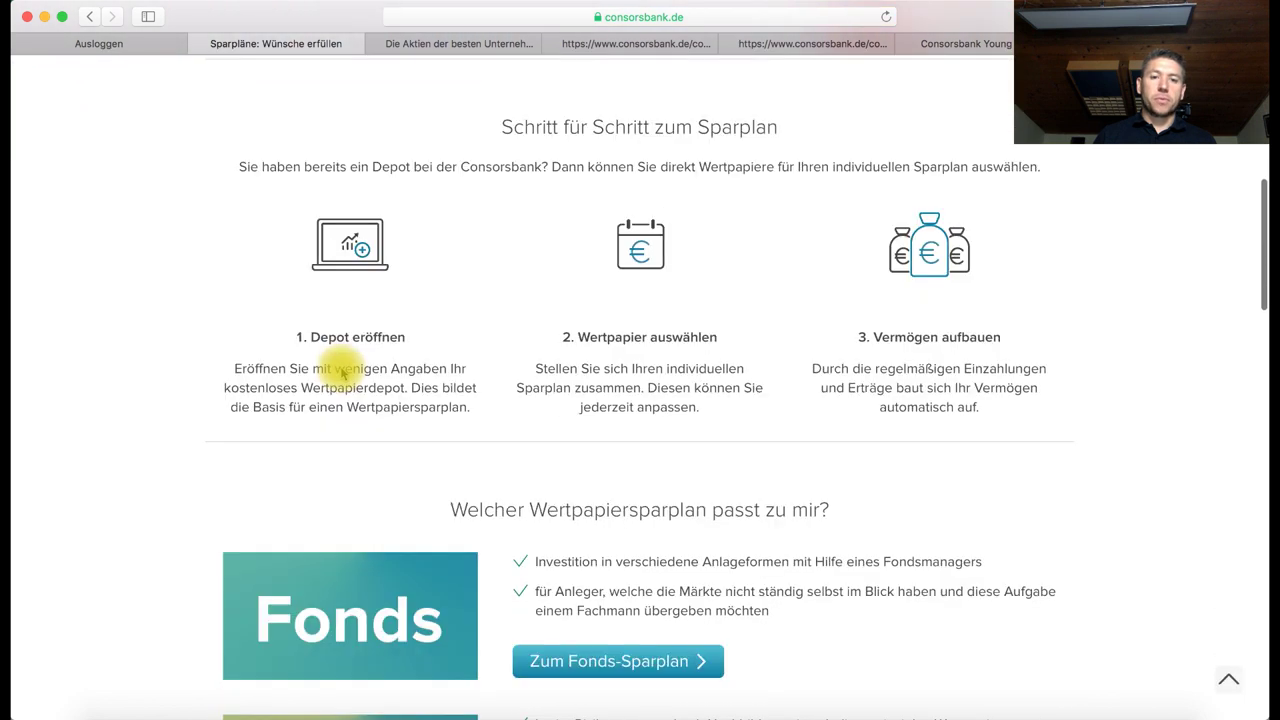
scroll(340, 370, "up", 1)
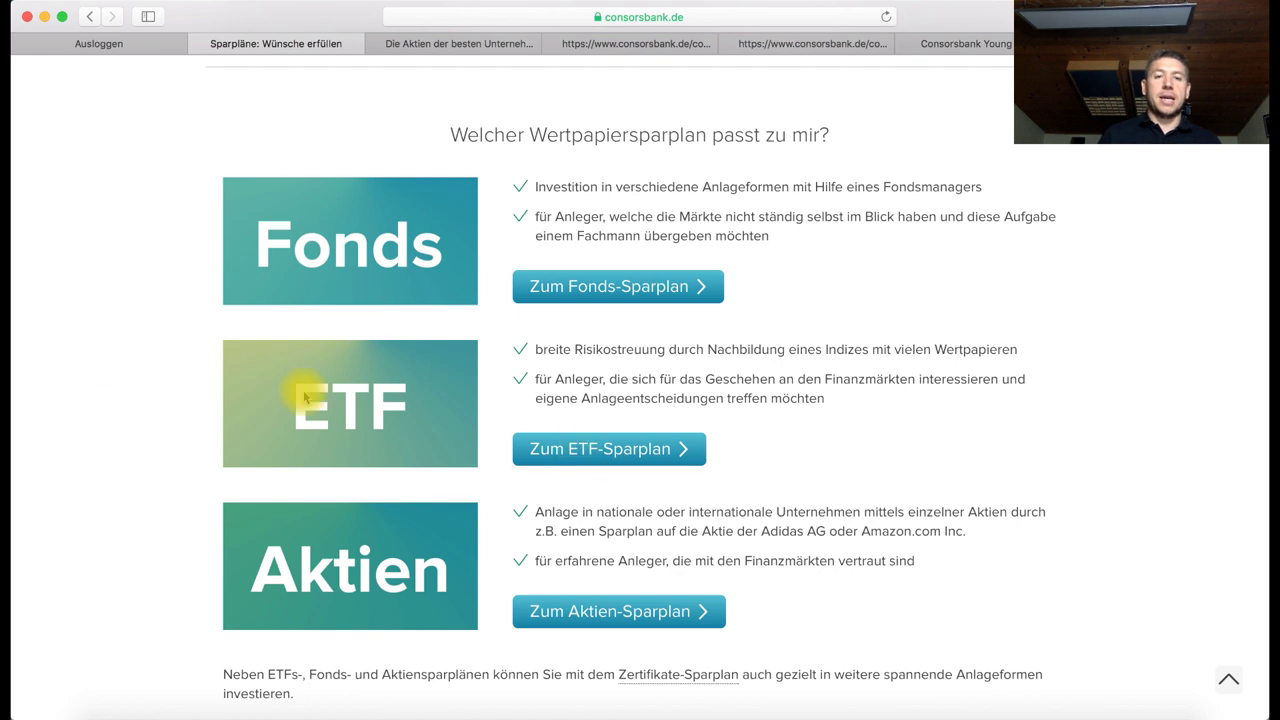
scroll(460, 440, "down", 3)
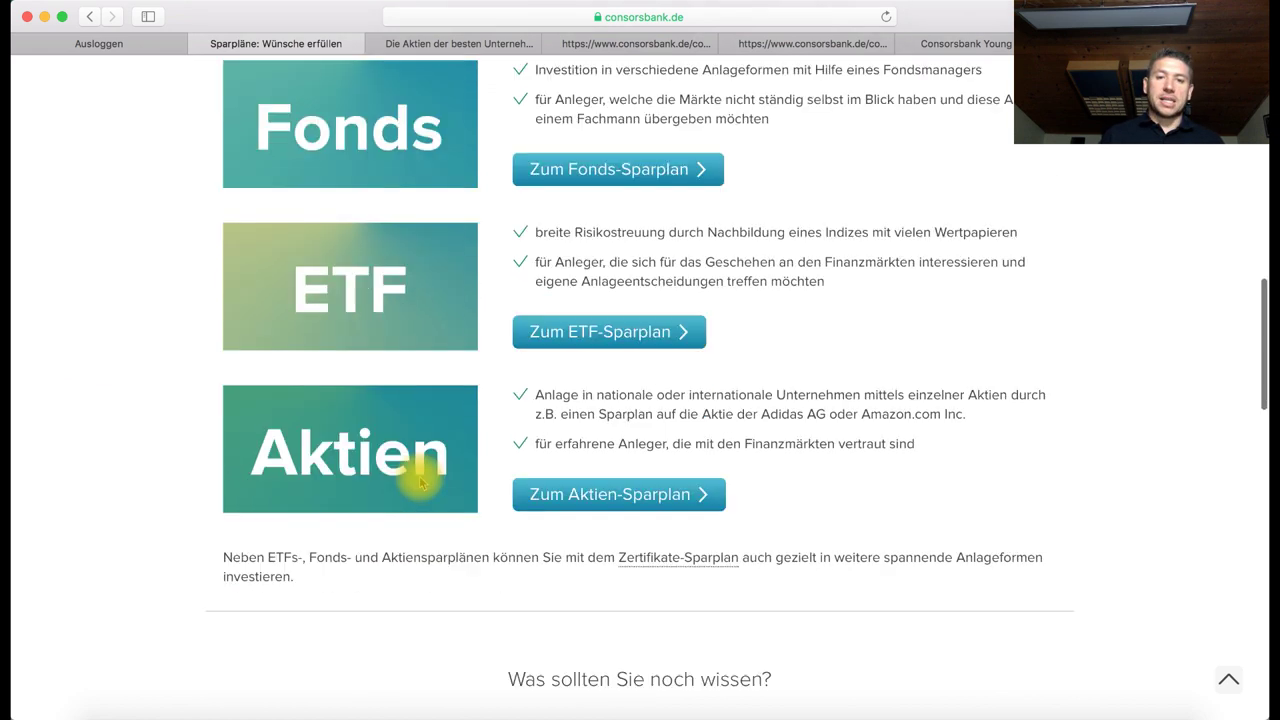
Start creating a new Sparplan on Consorsbank's Sparpläne page using the existing depot
scroll(420, 470, "up", 1)
scroll(420, 480, "up", 10)
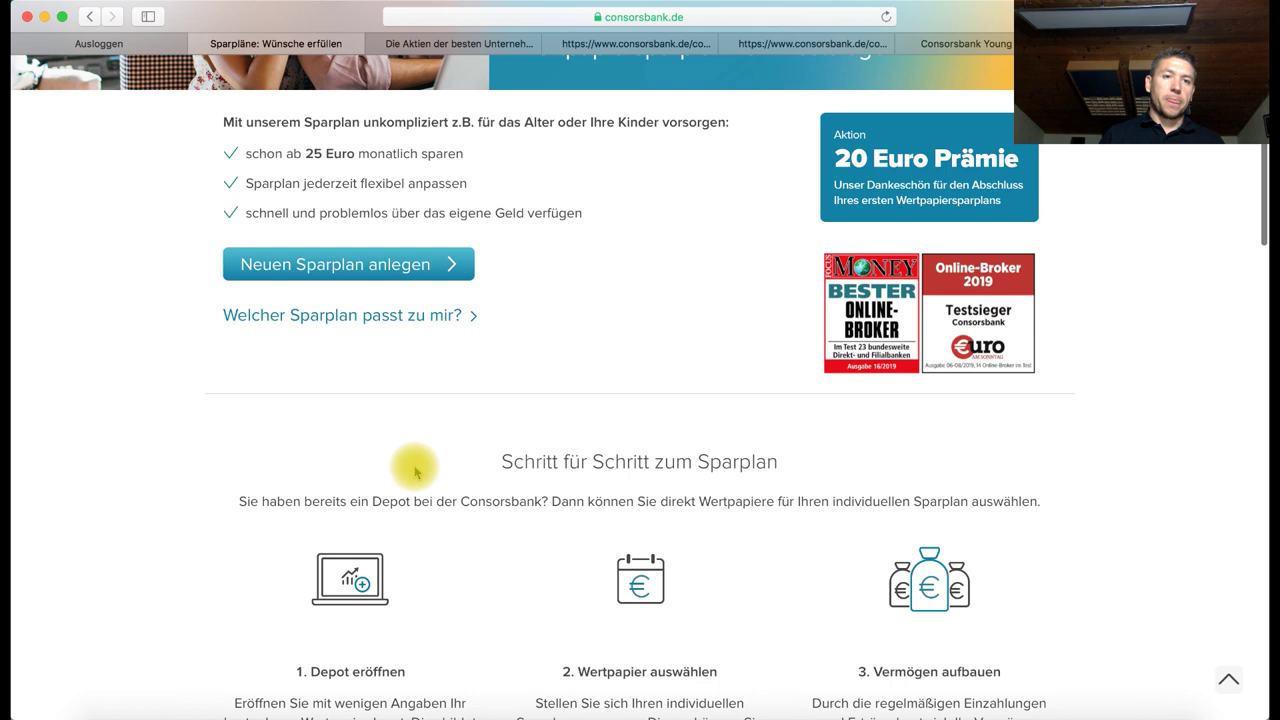
left_click(354, 400)
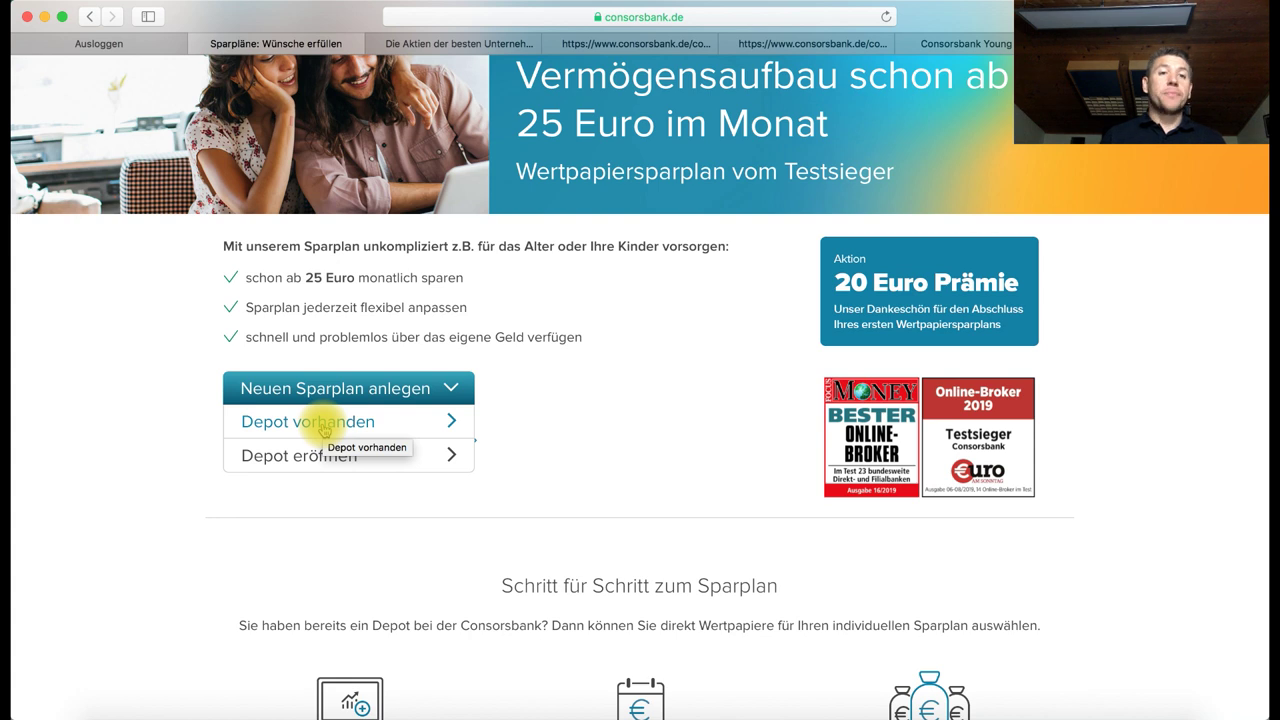
left_click(328, 431)
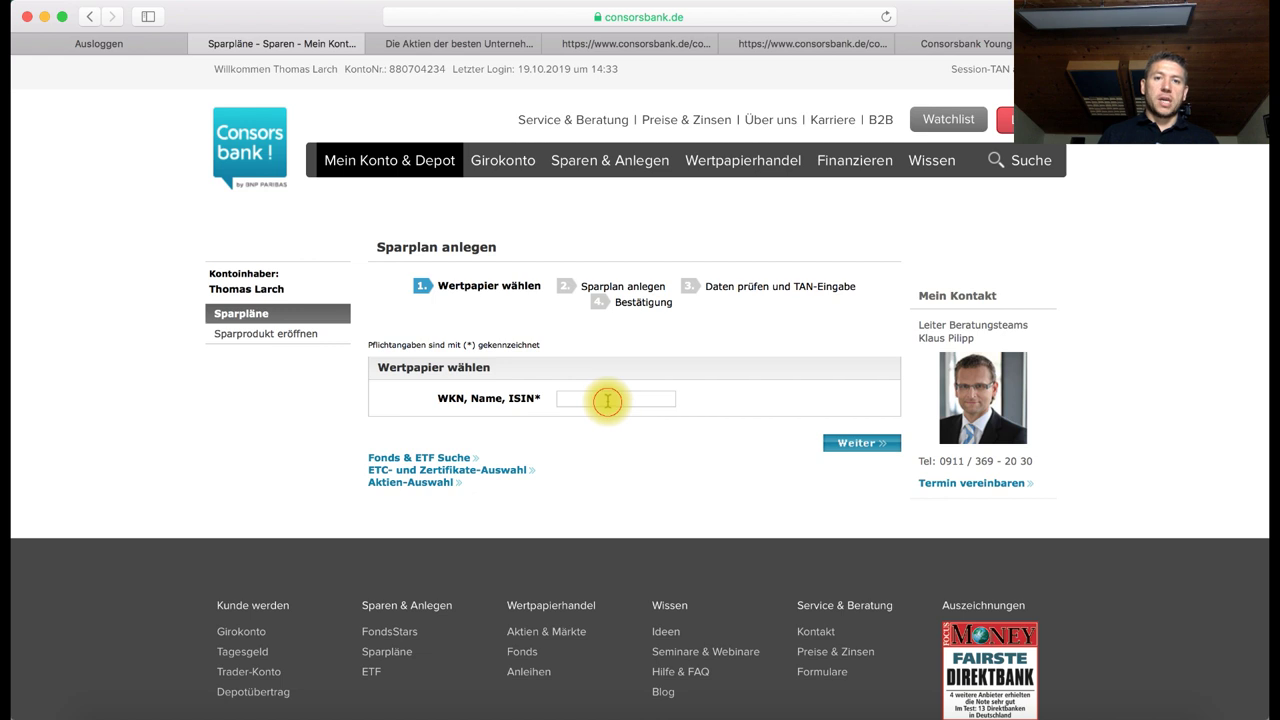
Open the Mastercard and Union Pacific stock pages in new tabs from their ISIN links in the aktienfinder.net watchlist
left_click(430, 43)
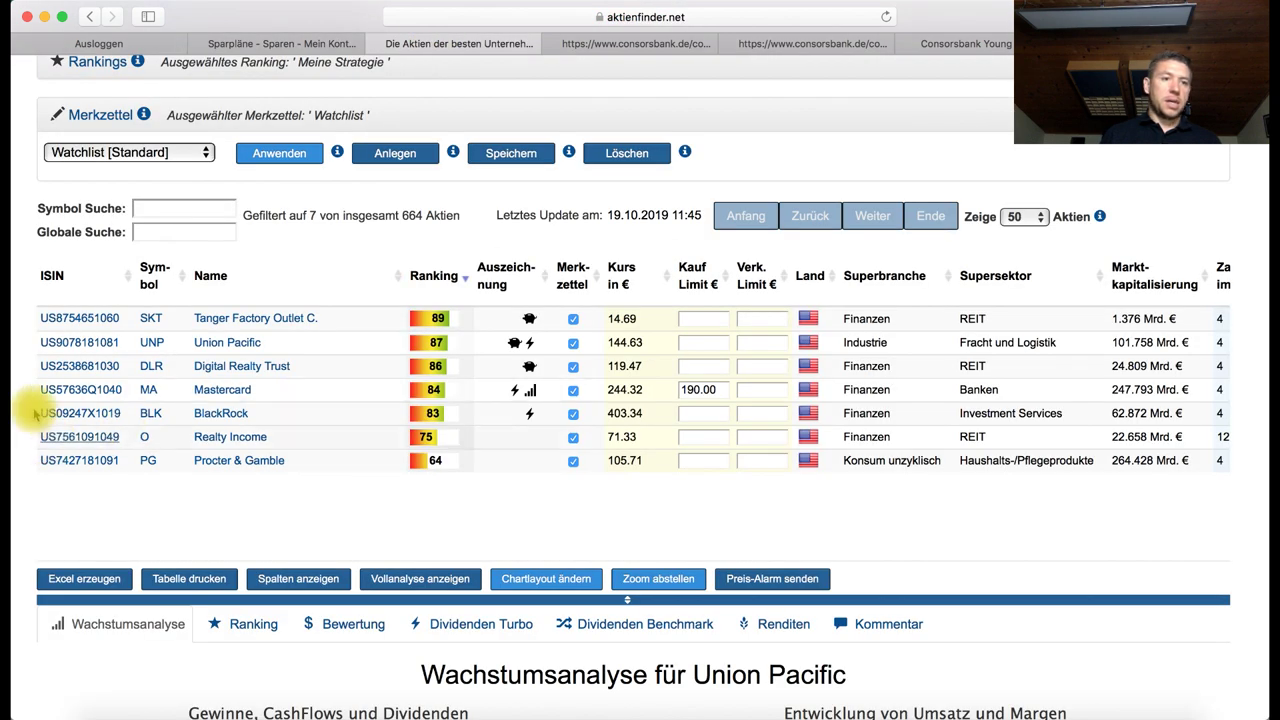
right_click(111, 395)
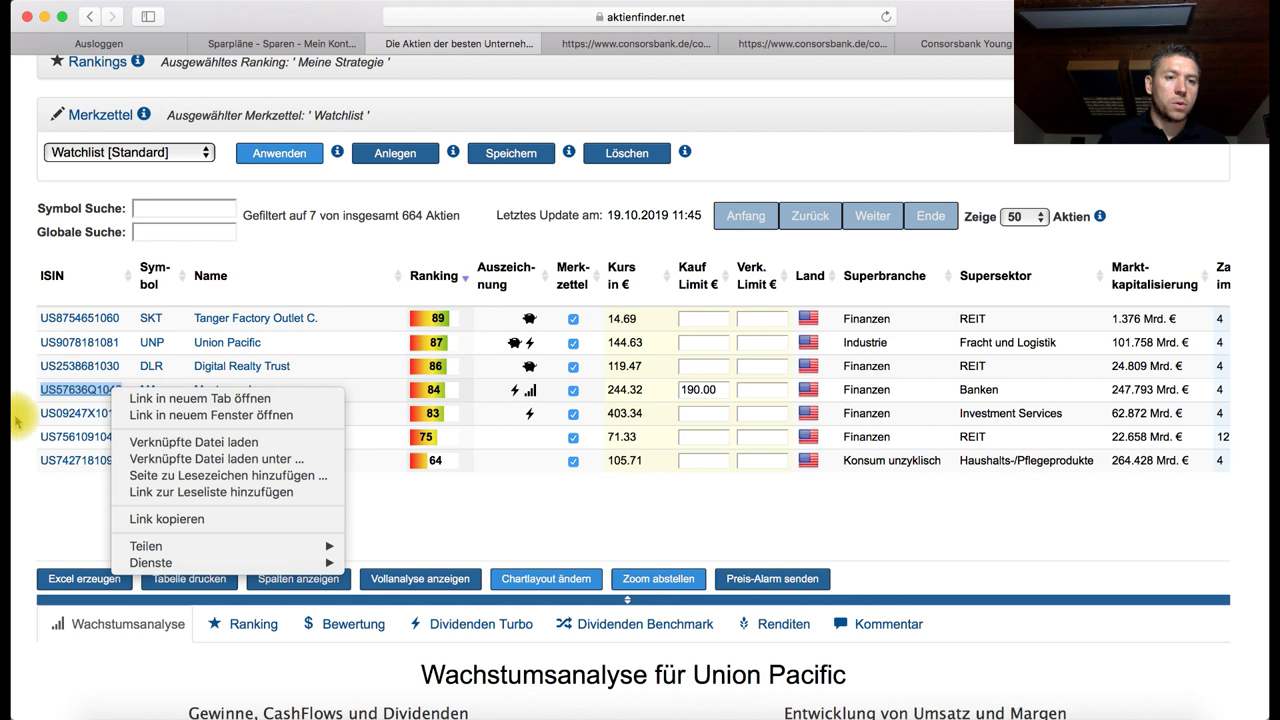
left_click(76, 371)
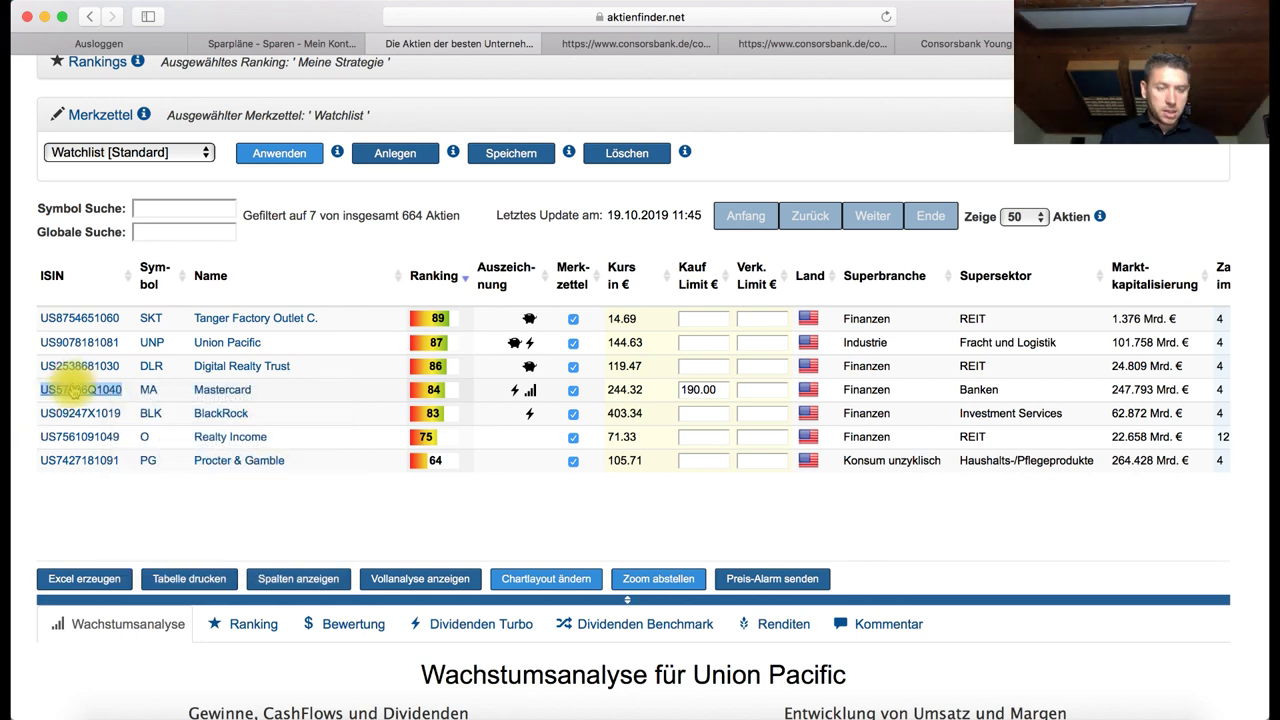
left_click(72, 389)
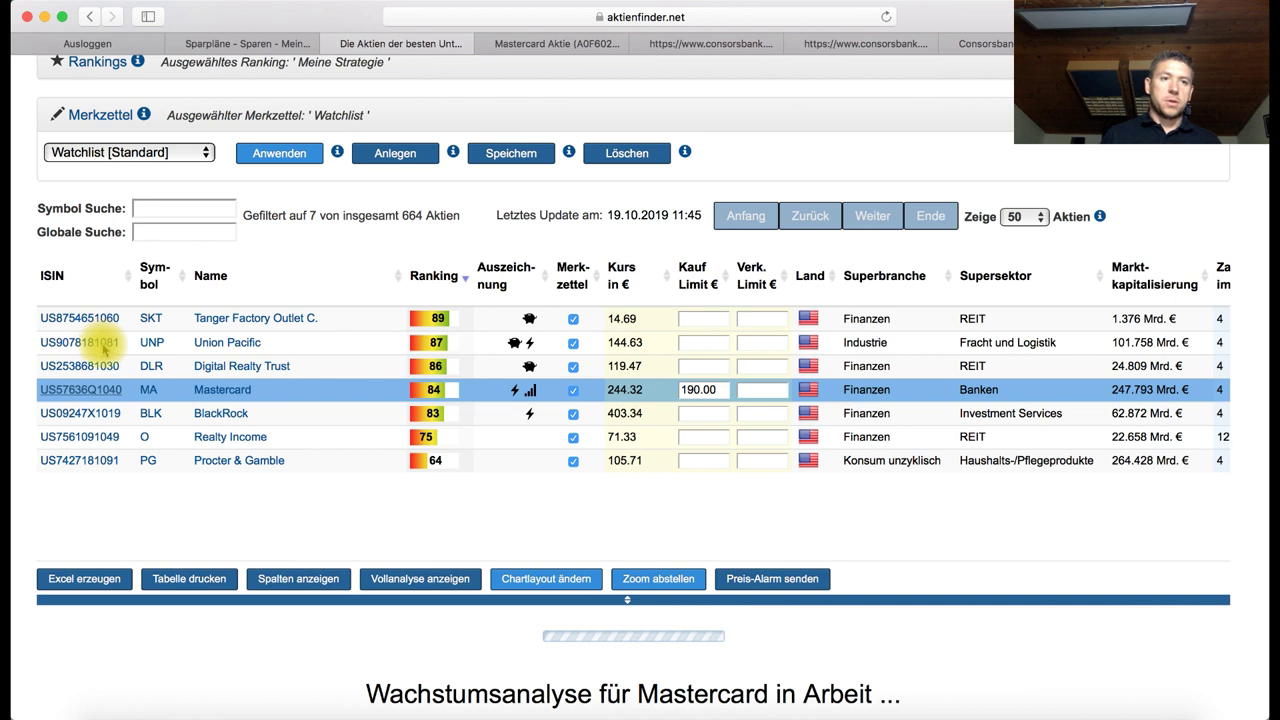
Copy Mastercard's ISIN US57636Q1040 from ariva.de and submit it as the security for the new Consorsbank Sparplan
left_click(477, 47)
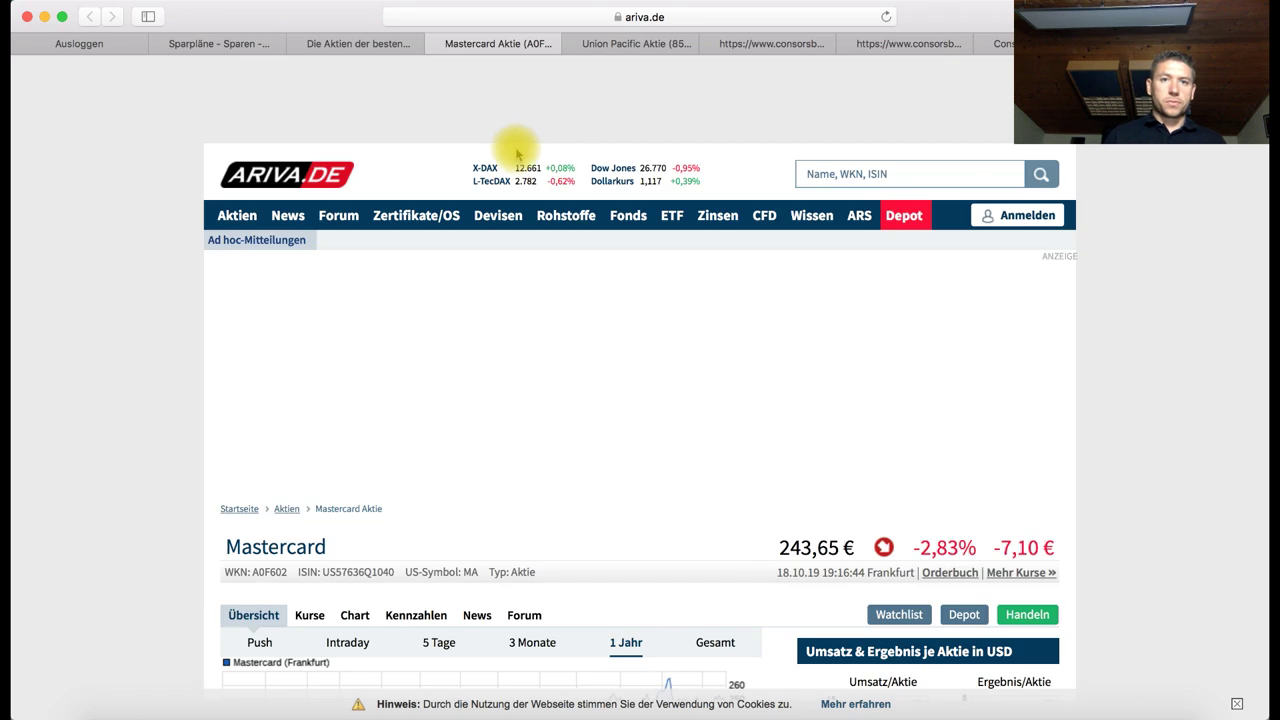
double_click(335, 572)
key("super+c")
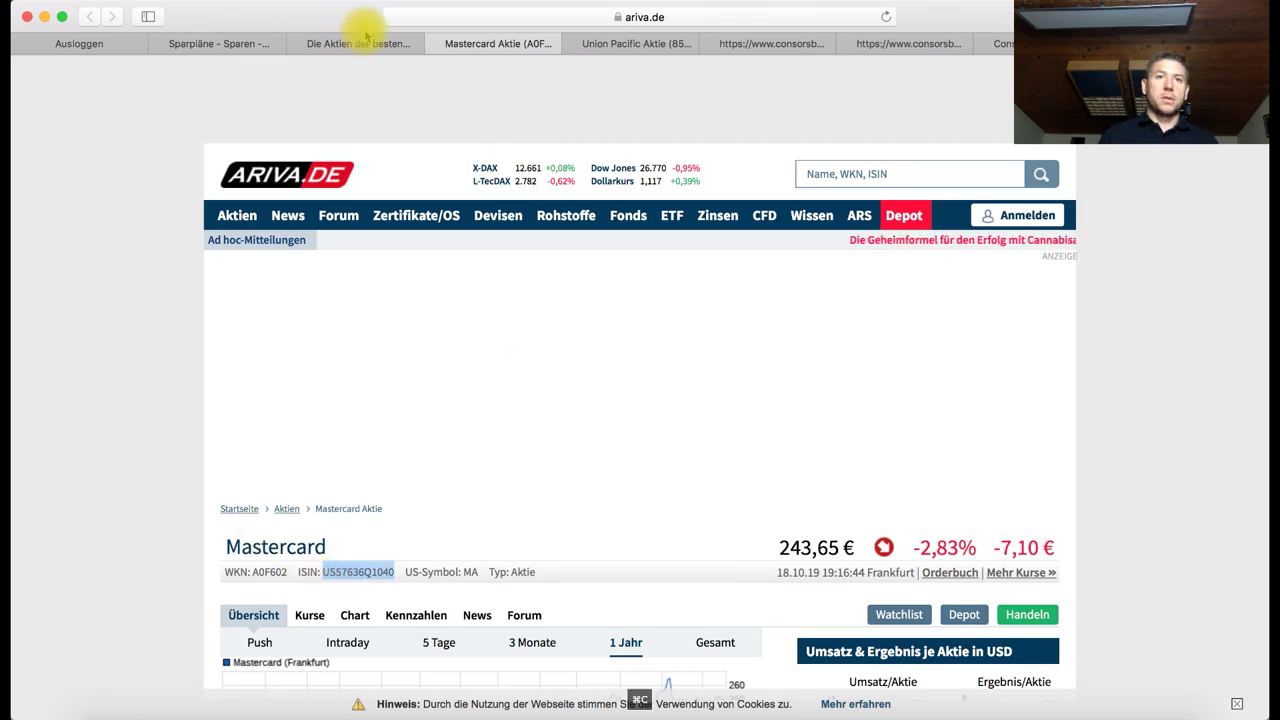
left_click(362, 43)
left_click(210, 40)
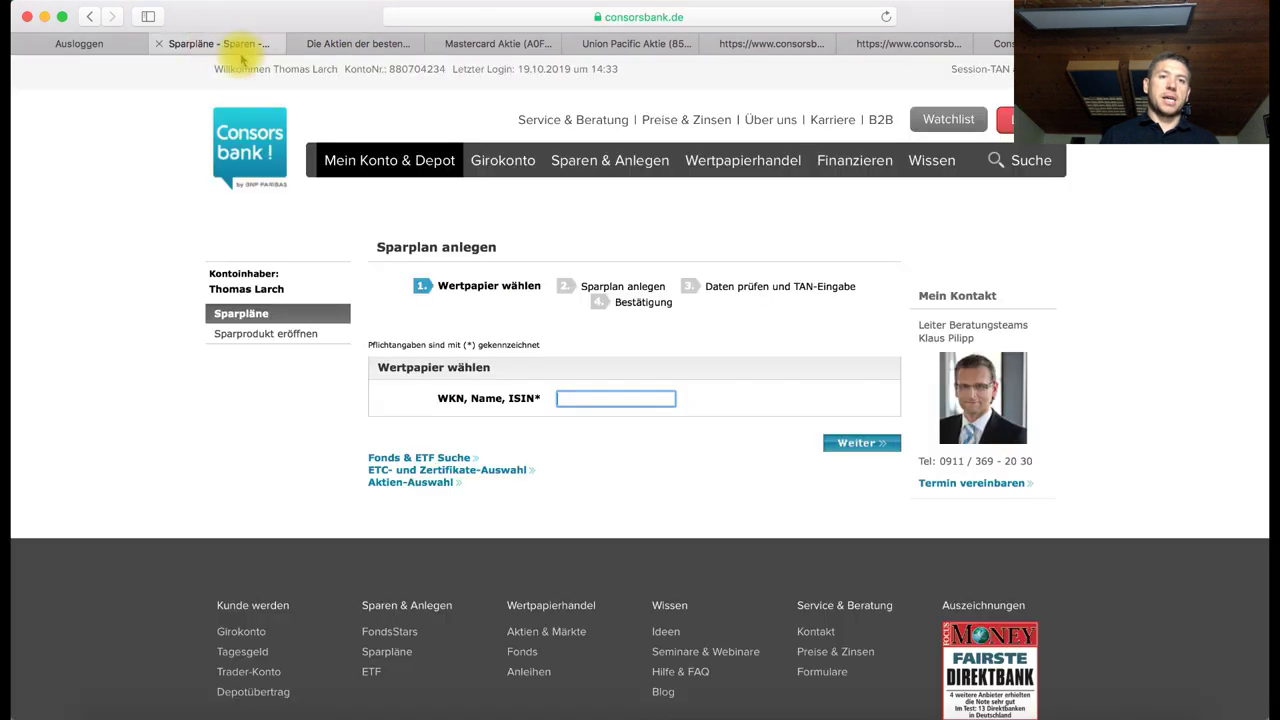
left_click(608, 398)
key("super+v")
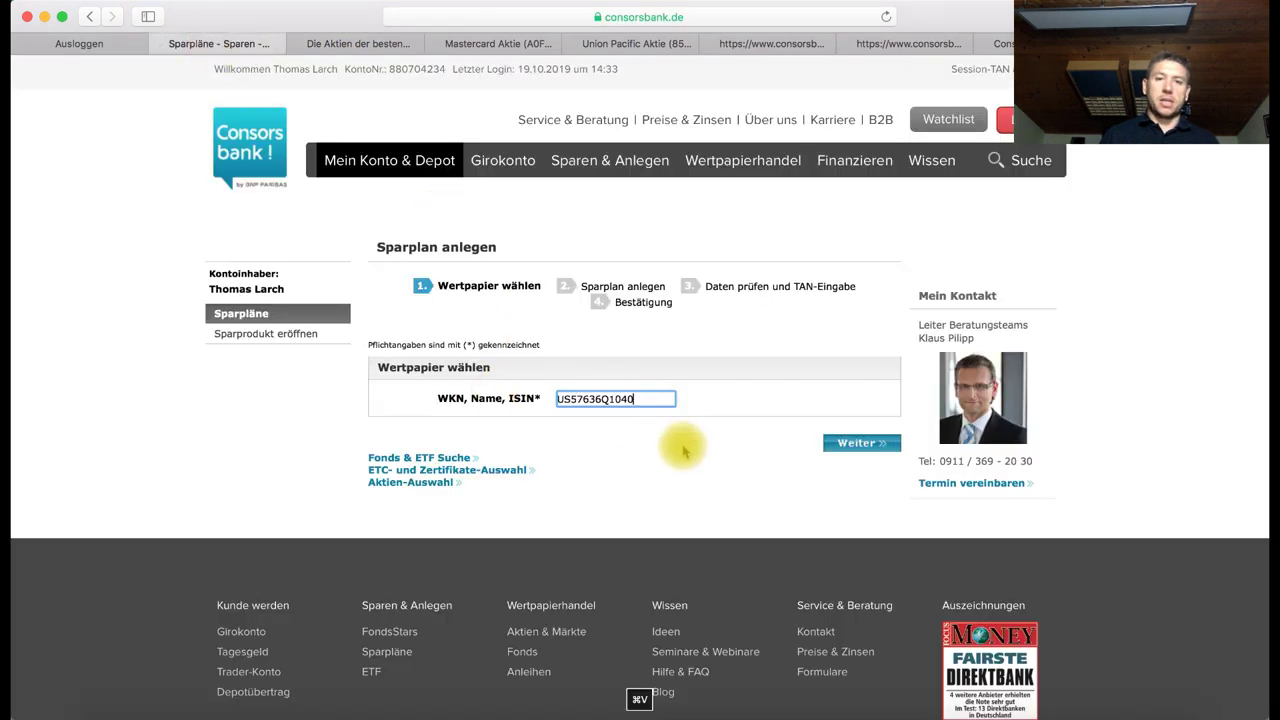
left_click(852, 443)
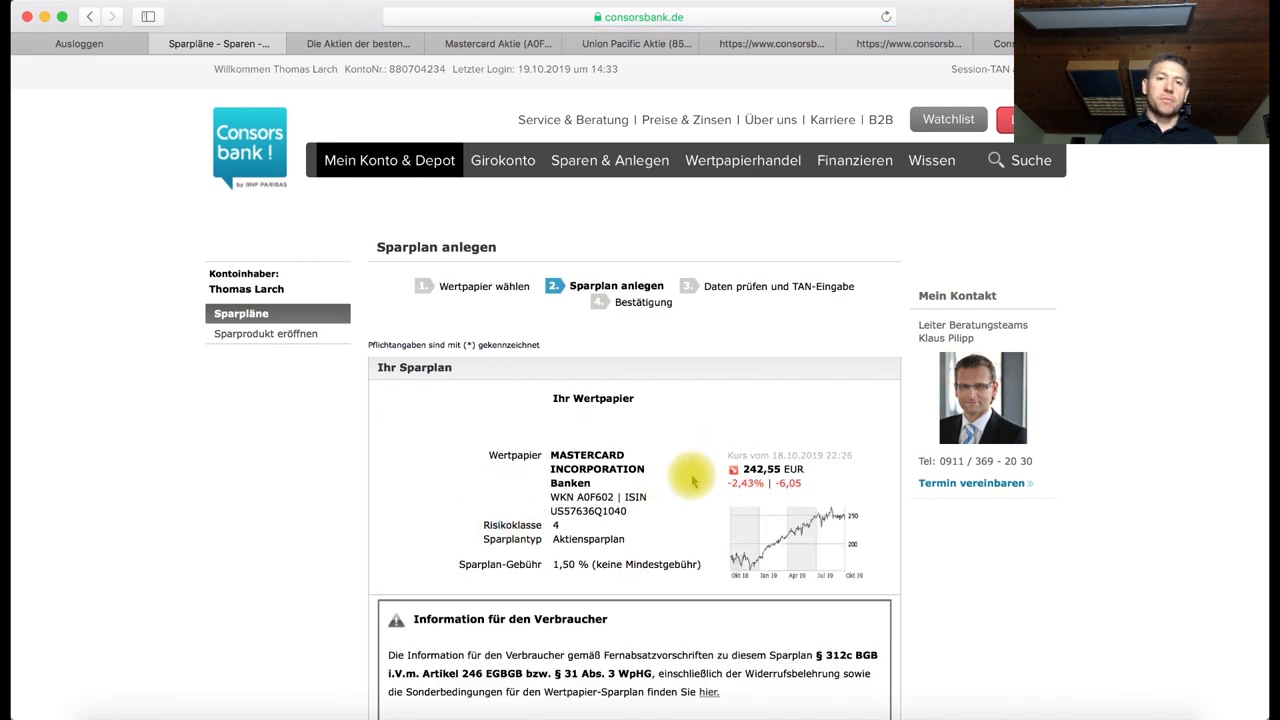
Look through the Mastercard Sparplan form and return to the security selection
scroll(691, 471, "down", 10)
scroll(603, 537, "down", 2)
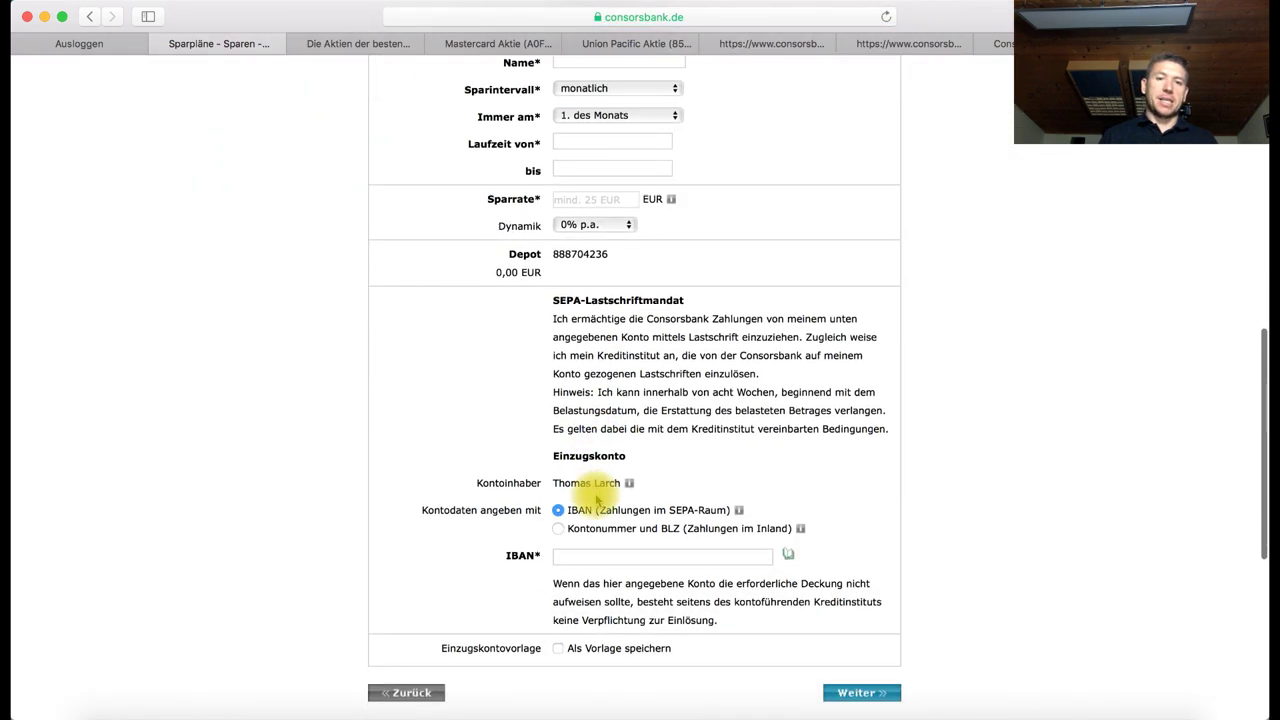
scroll(590, 500, "up", 10)
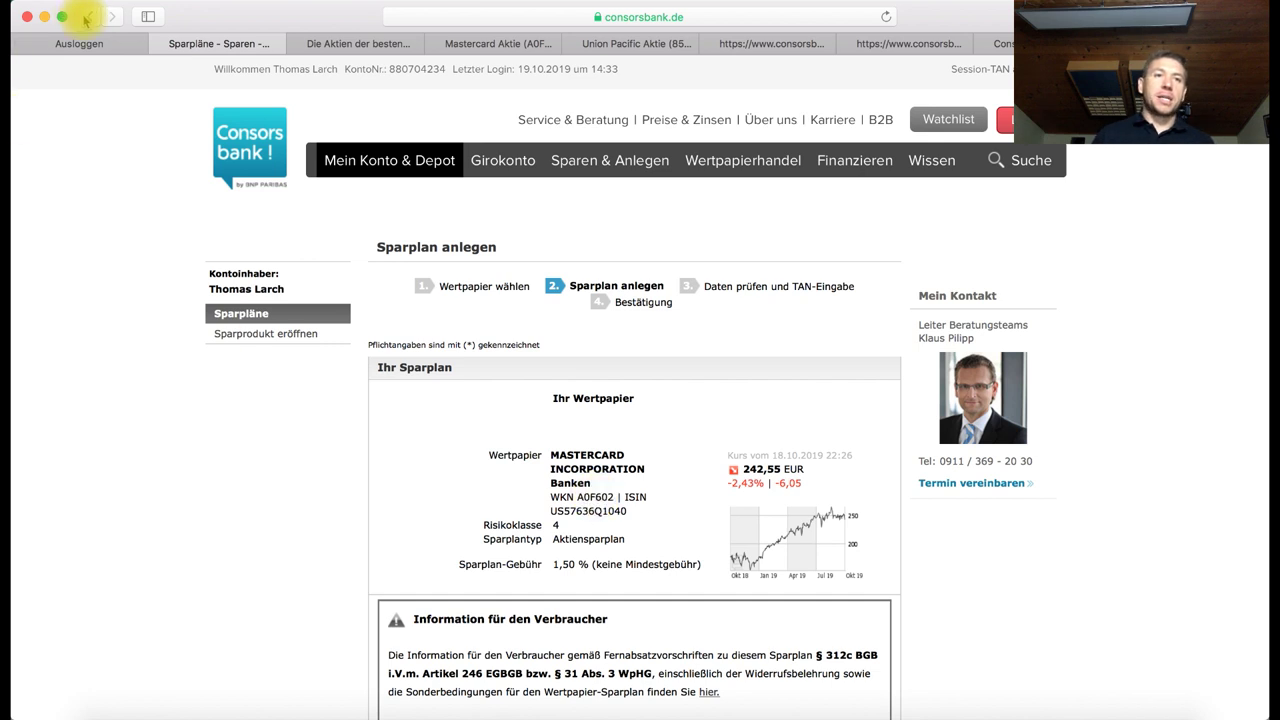
left_click(86, 17)
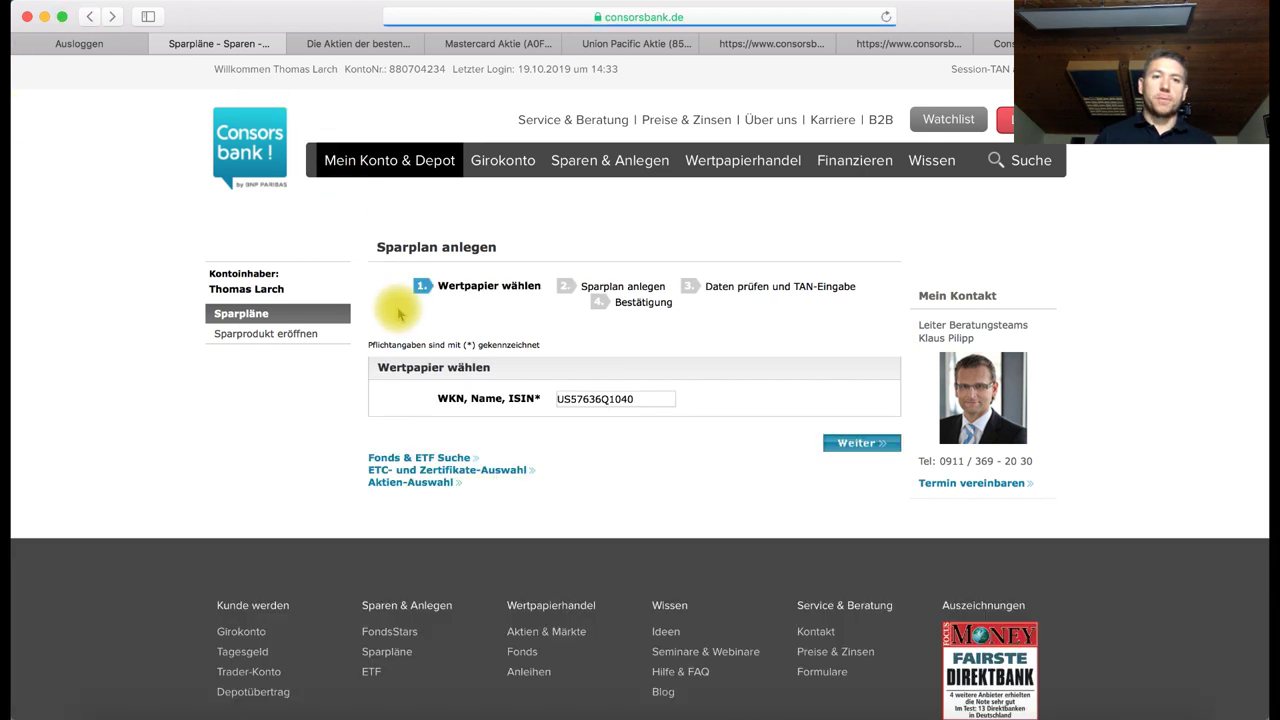
left_click(470, 45)
left_click(432, 44)
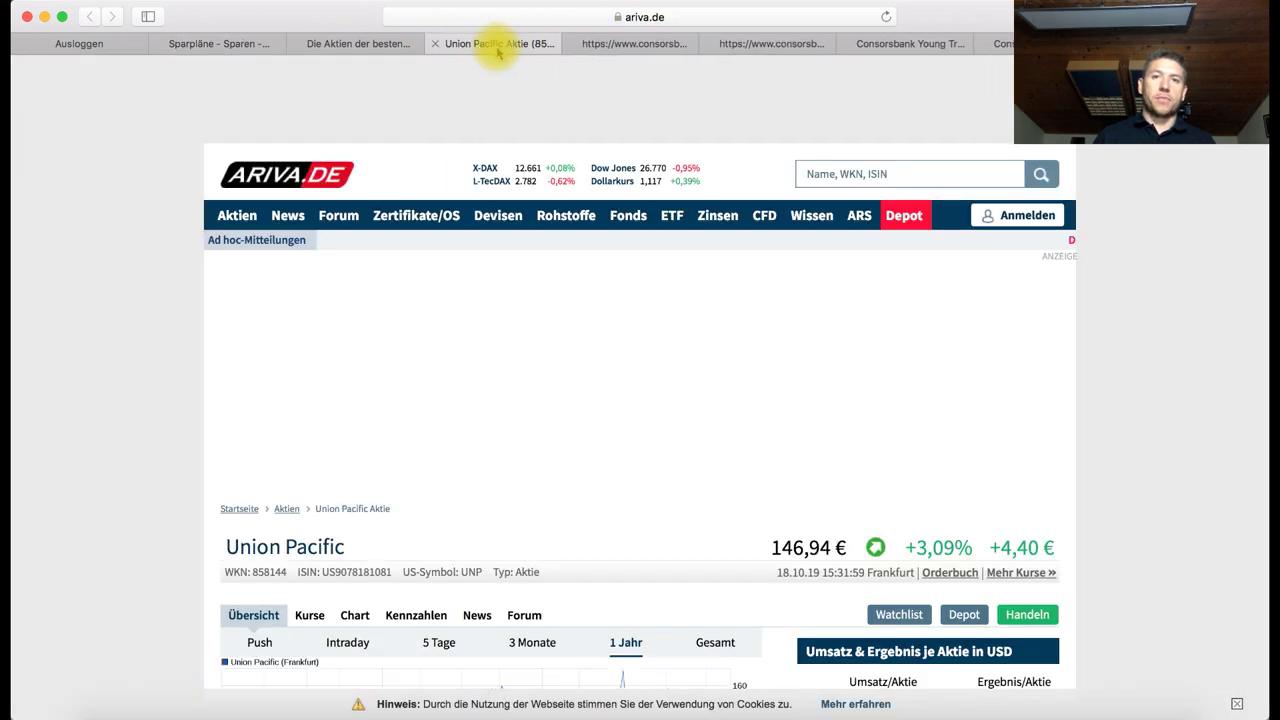
left_click(690, 334)
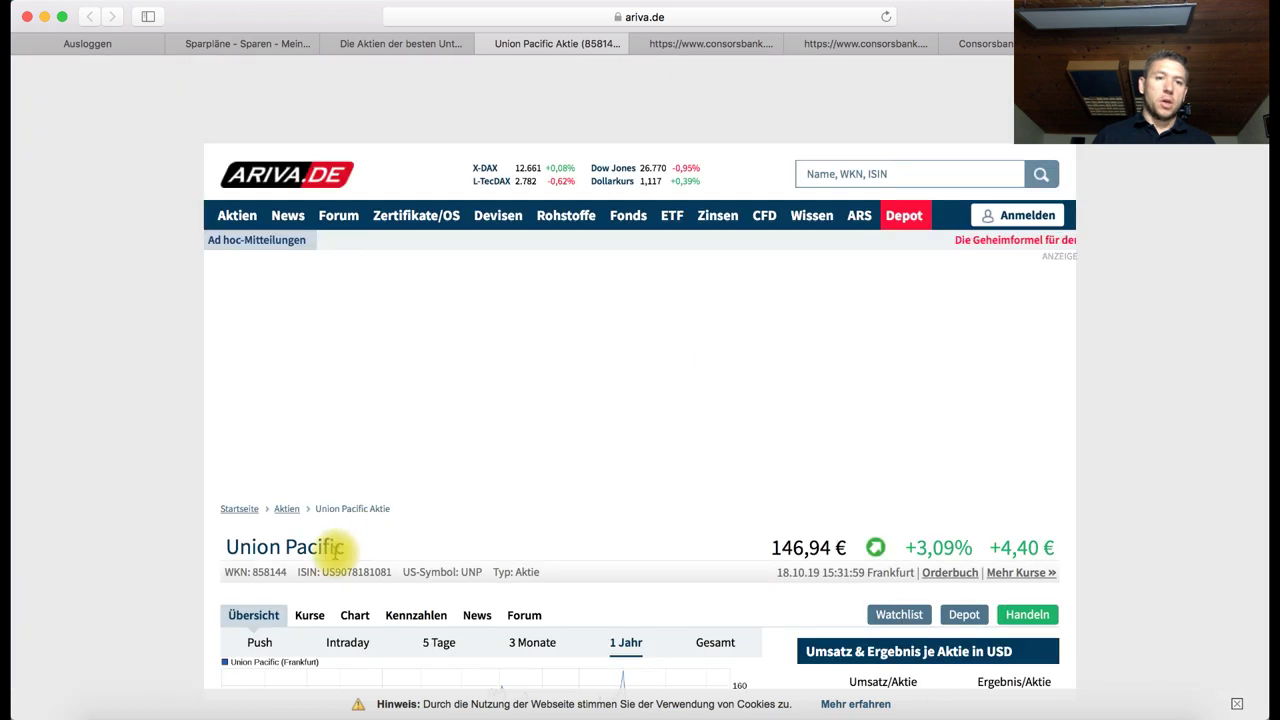
double_click(335, 572)
key("super+c")
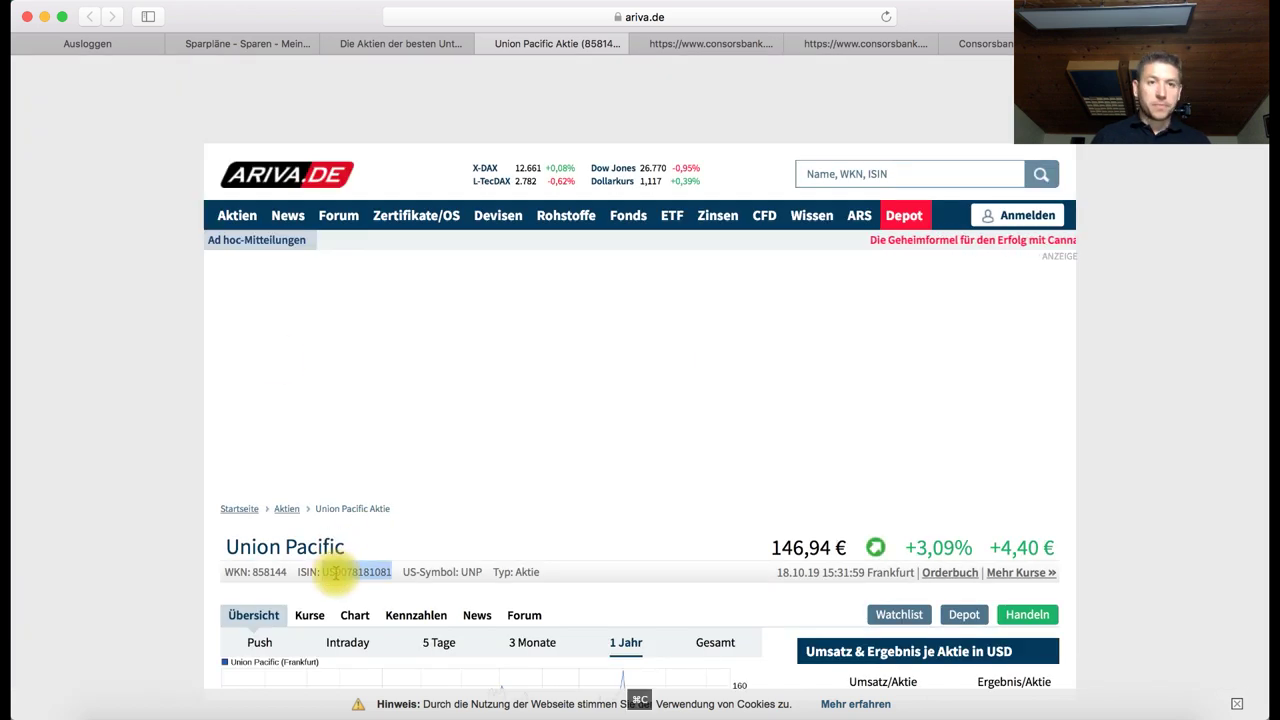
left_click(362, 44)
left_click(240, 44)
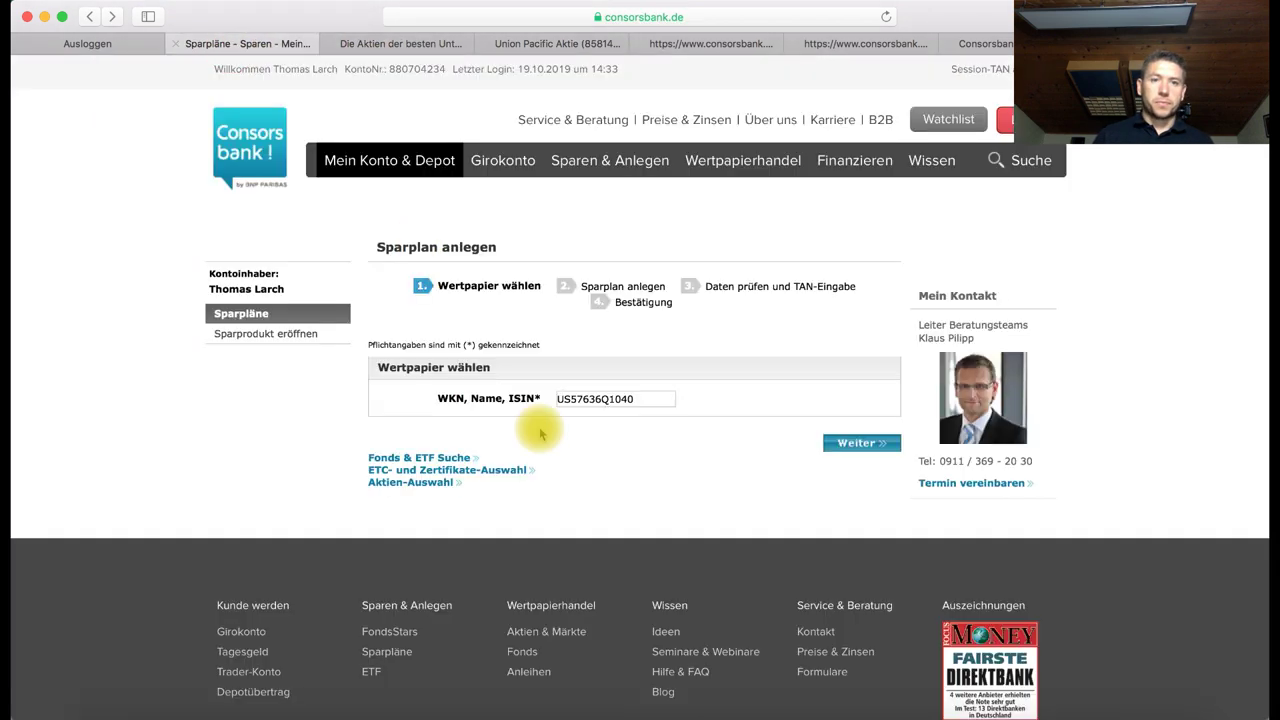
left_click(629, 398)
key("super+a")
key("super+v")
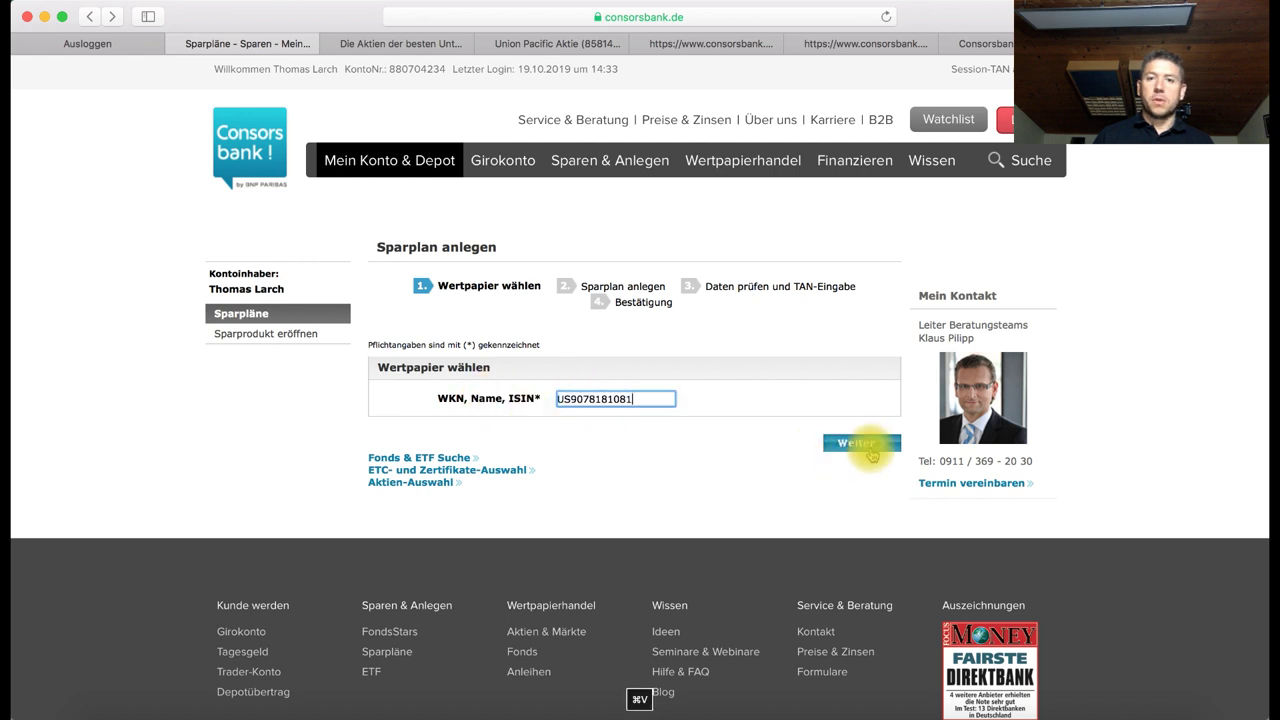
left_click(850, 443)
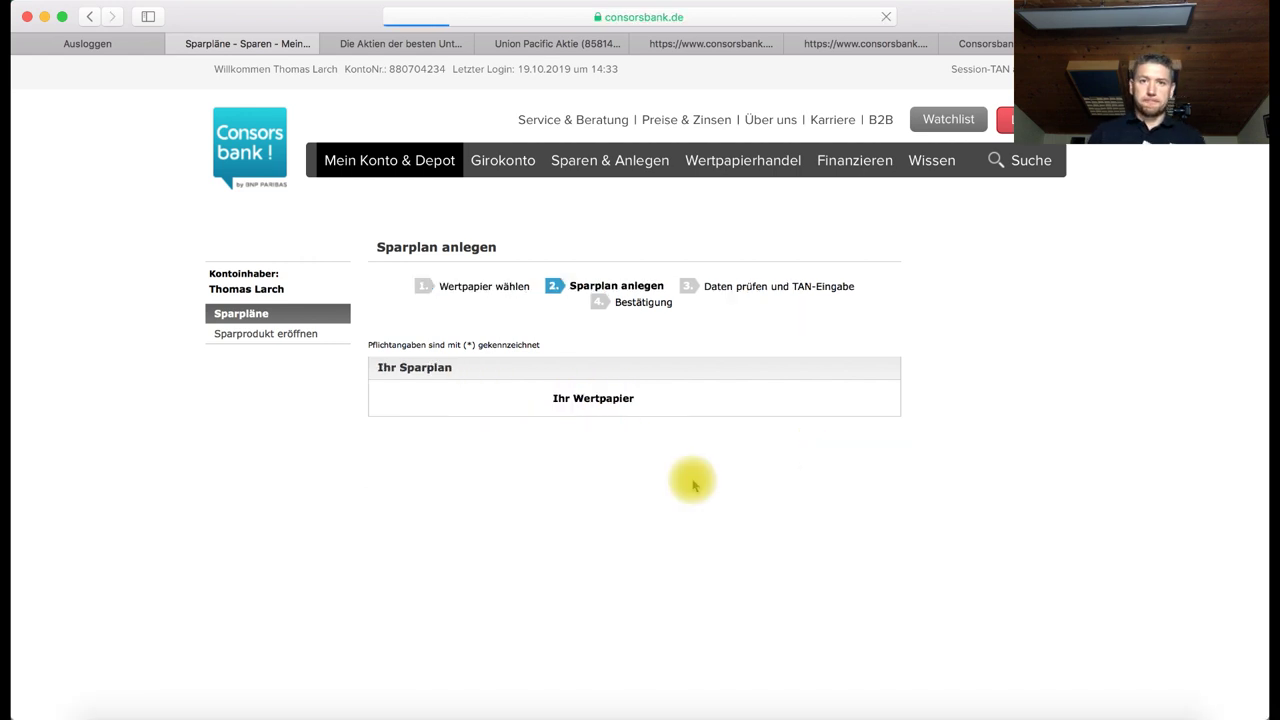
Accept the consumer information and conditions for the Union Pacific Sparplan
scroll(620, 495, "down", 1)
scroll(620, 497, "down", 6)
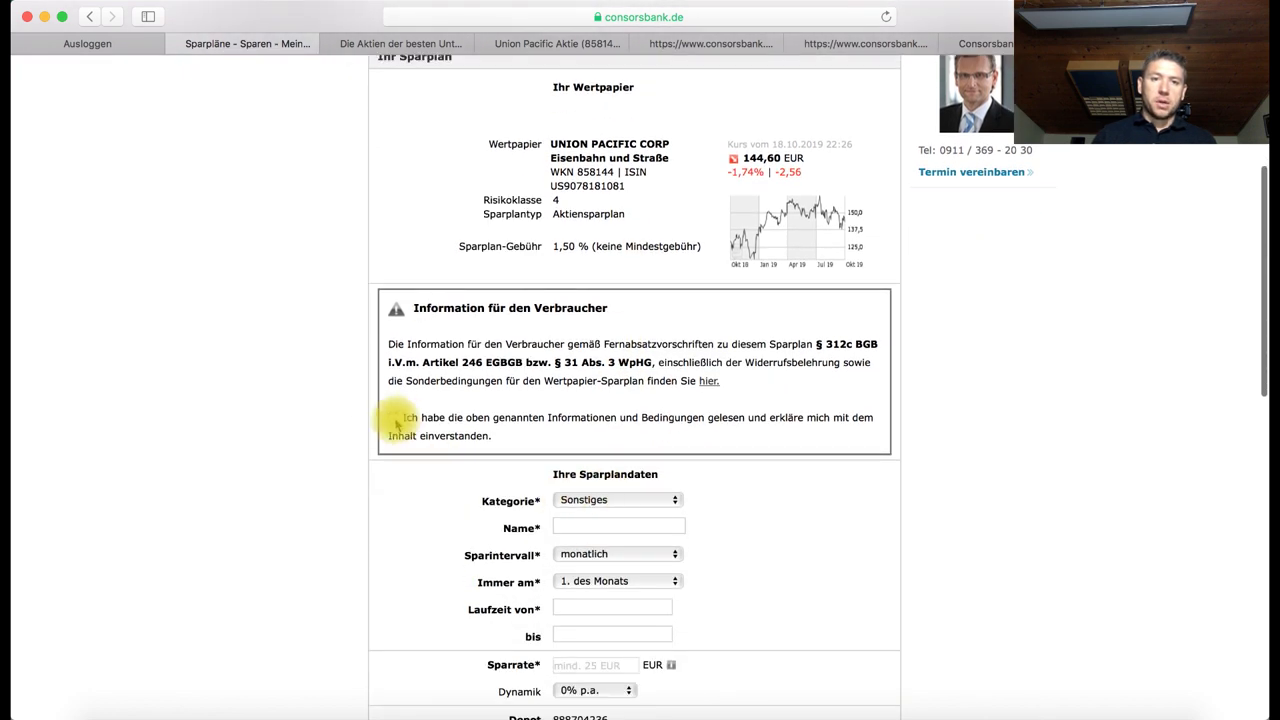
left_click(393, 418)
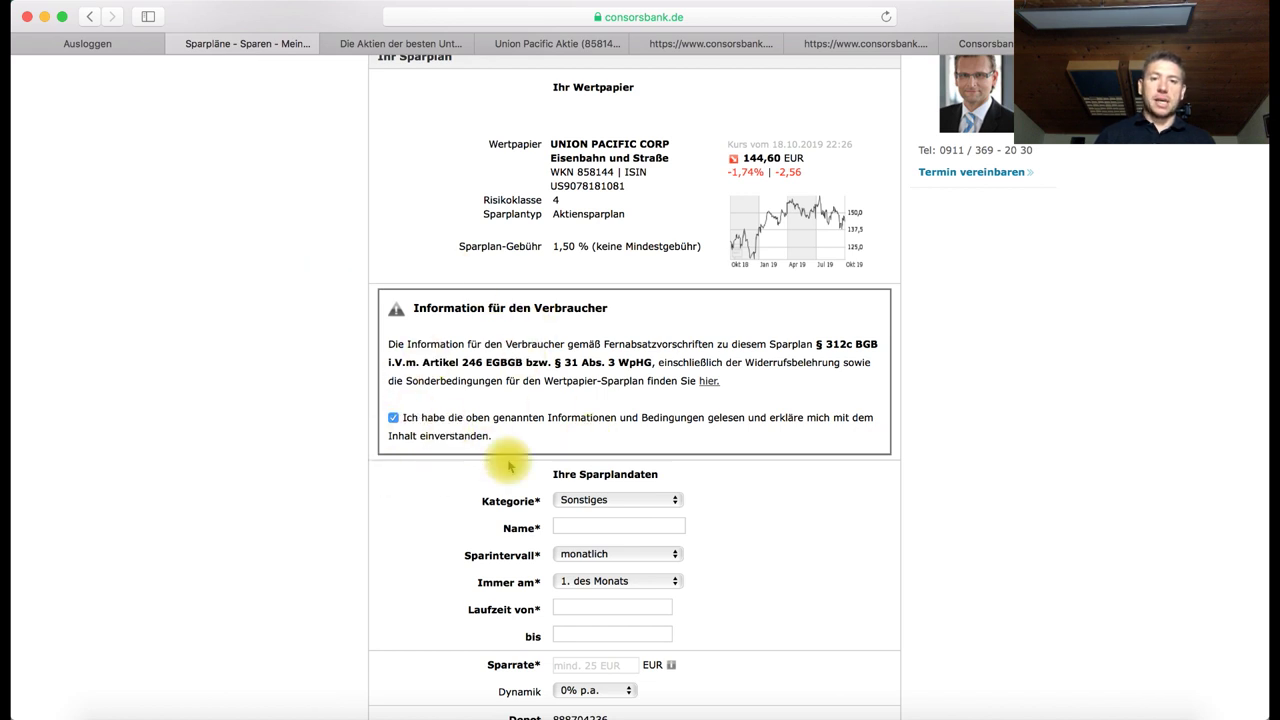
Set the Sparplan category to Altersvorsorge and name the plan Union Pacific
scroll(503, 460, "down", 3)
left_click(634, 344)
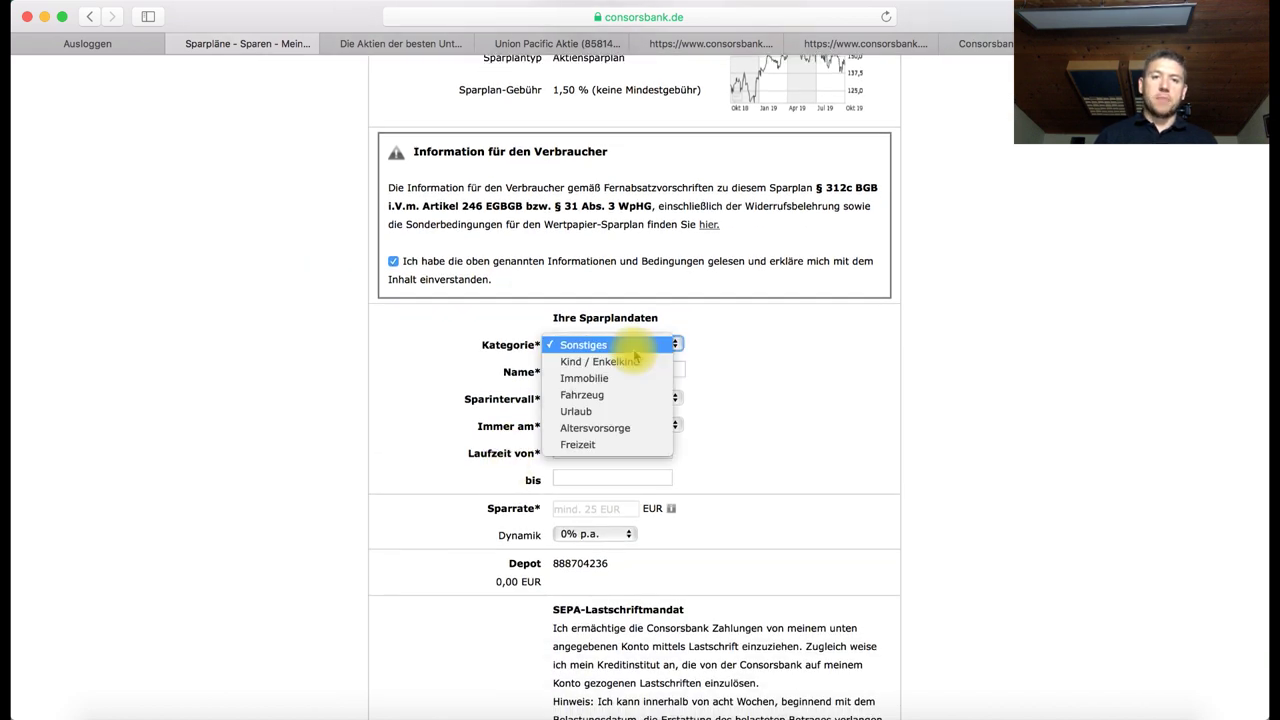
left_click(615, 428)
left_click(593, 368)
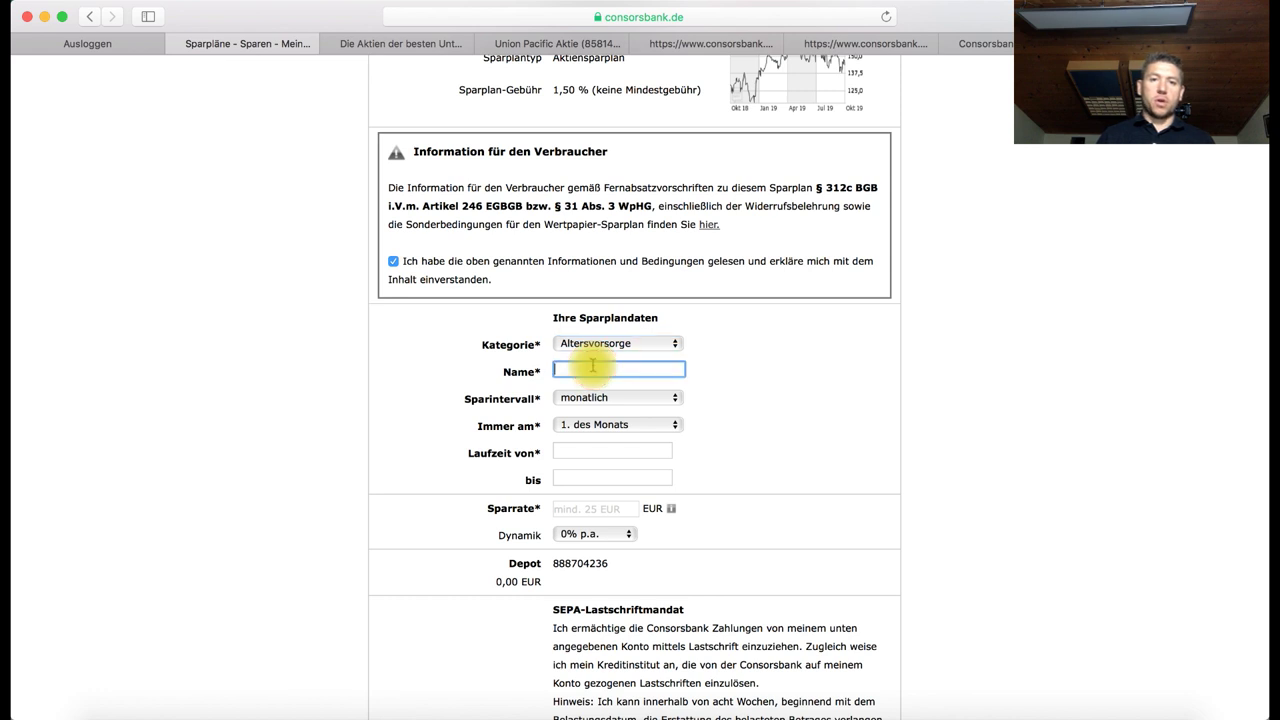
key("super+v")
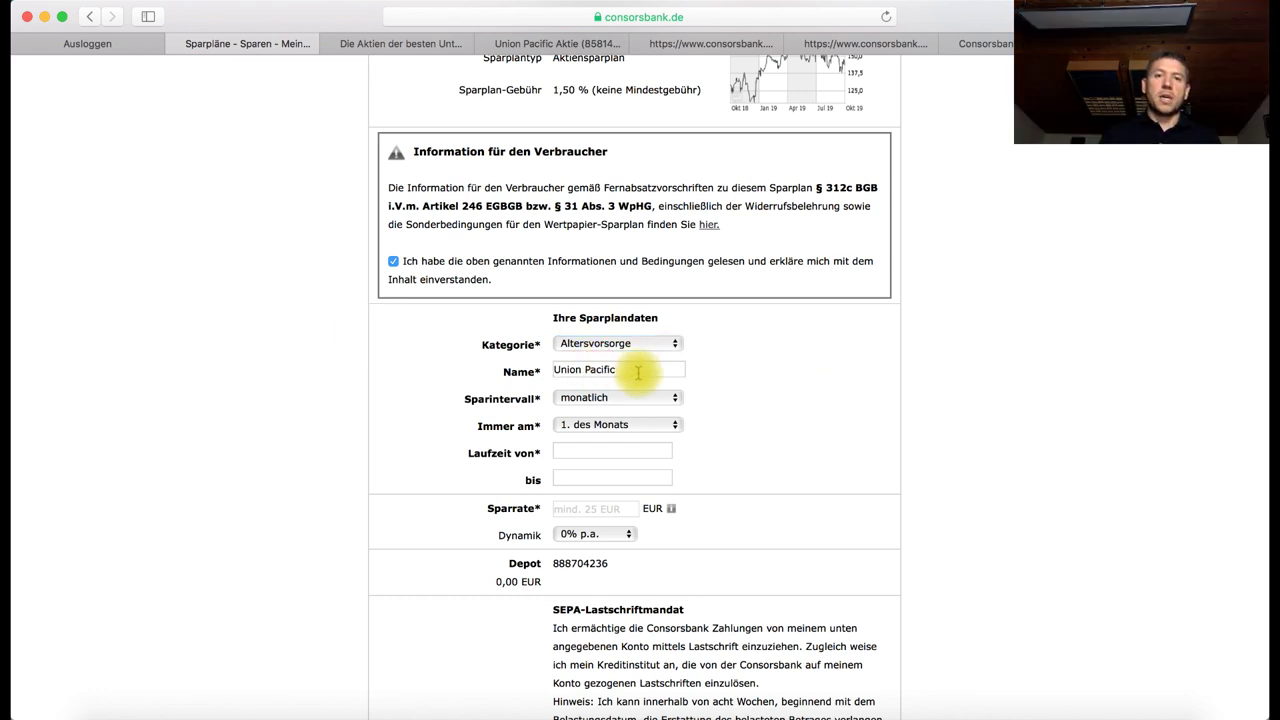
key("super+a")
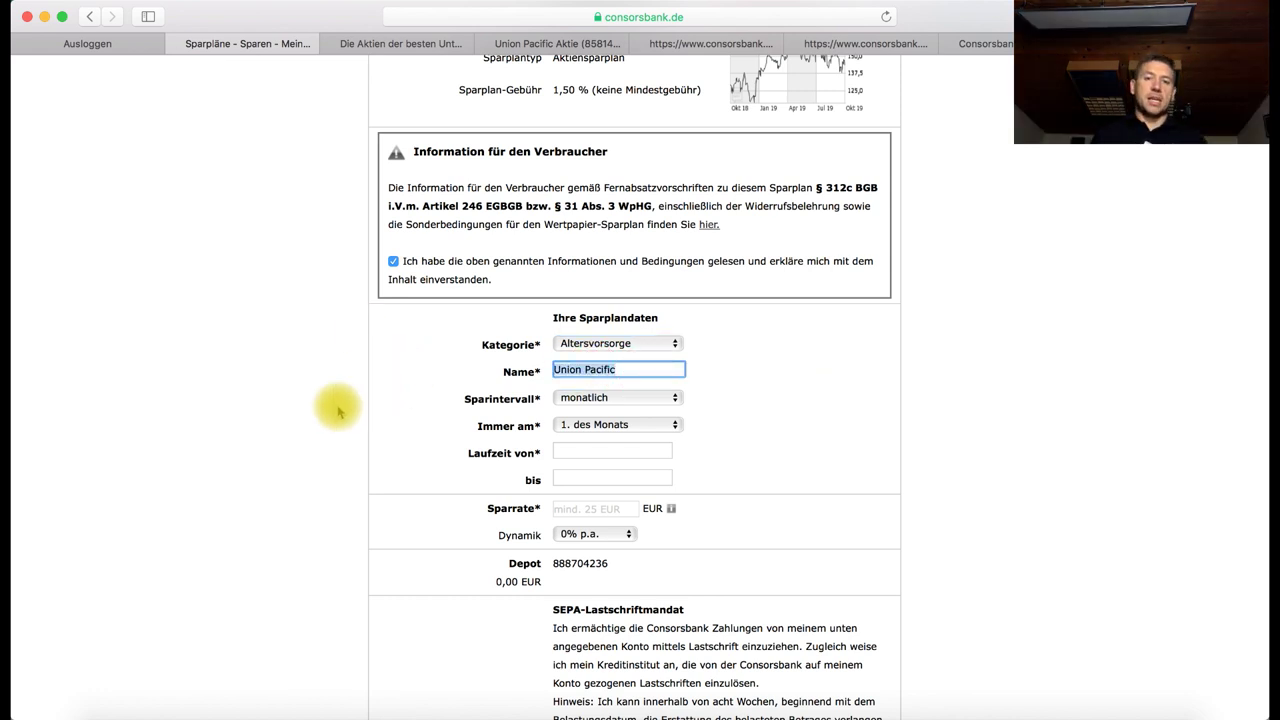
key("super+v")
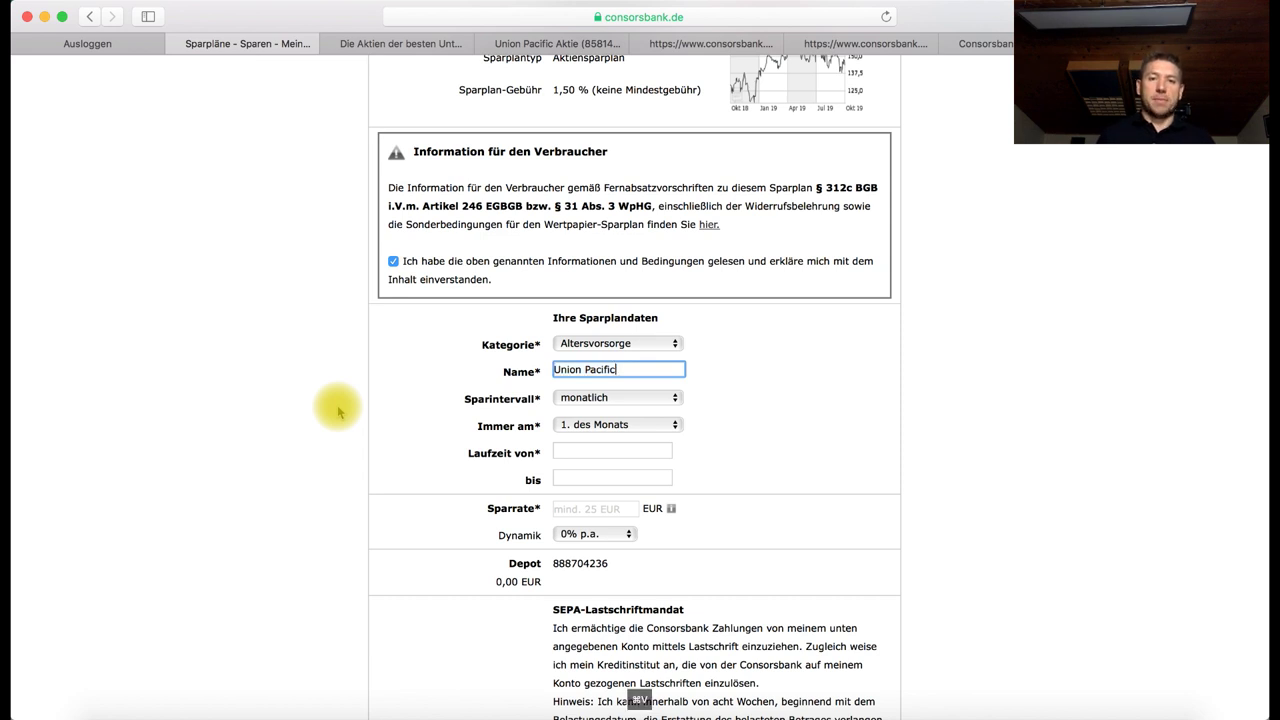
left_click(814, 394)
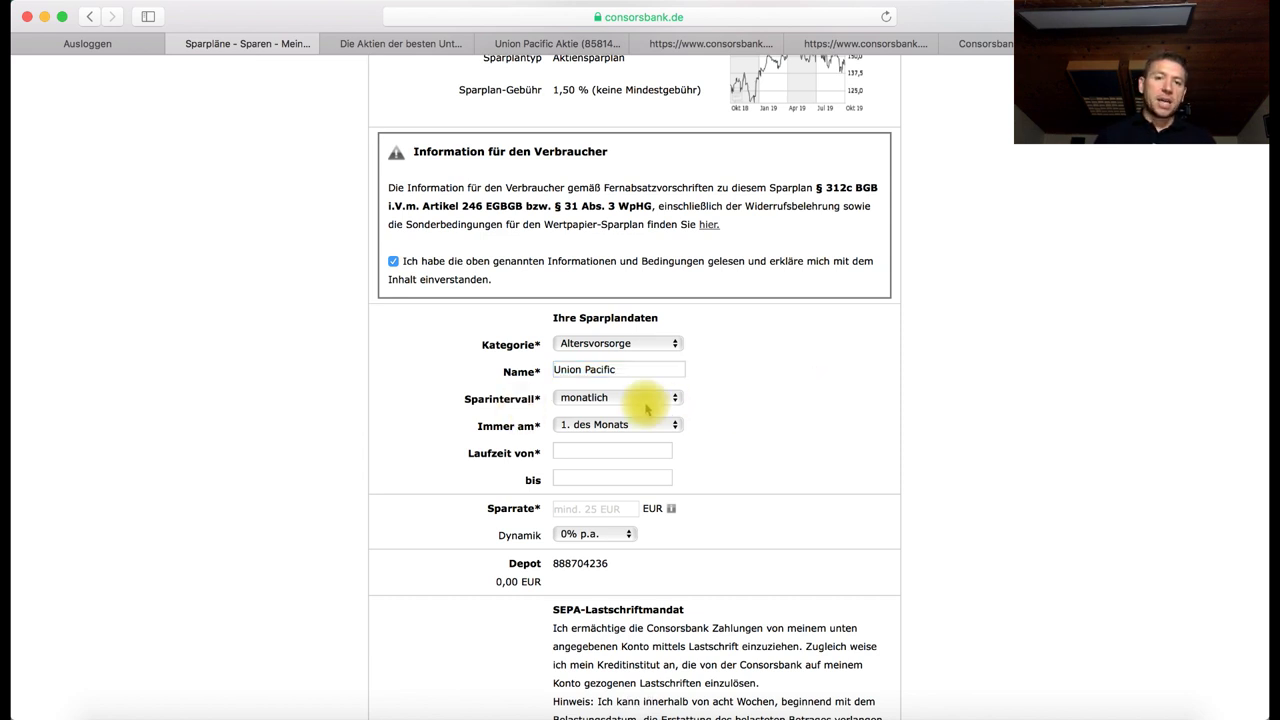
Keep the execution day at 1. des Monats and set the Sparplan's start date to 01.11.2019
left_click(608, 425)
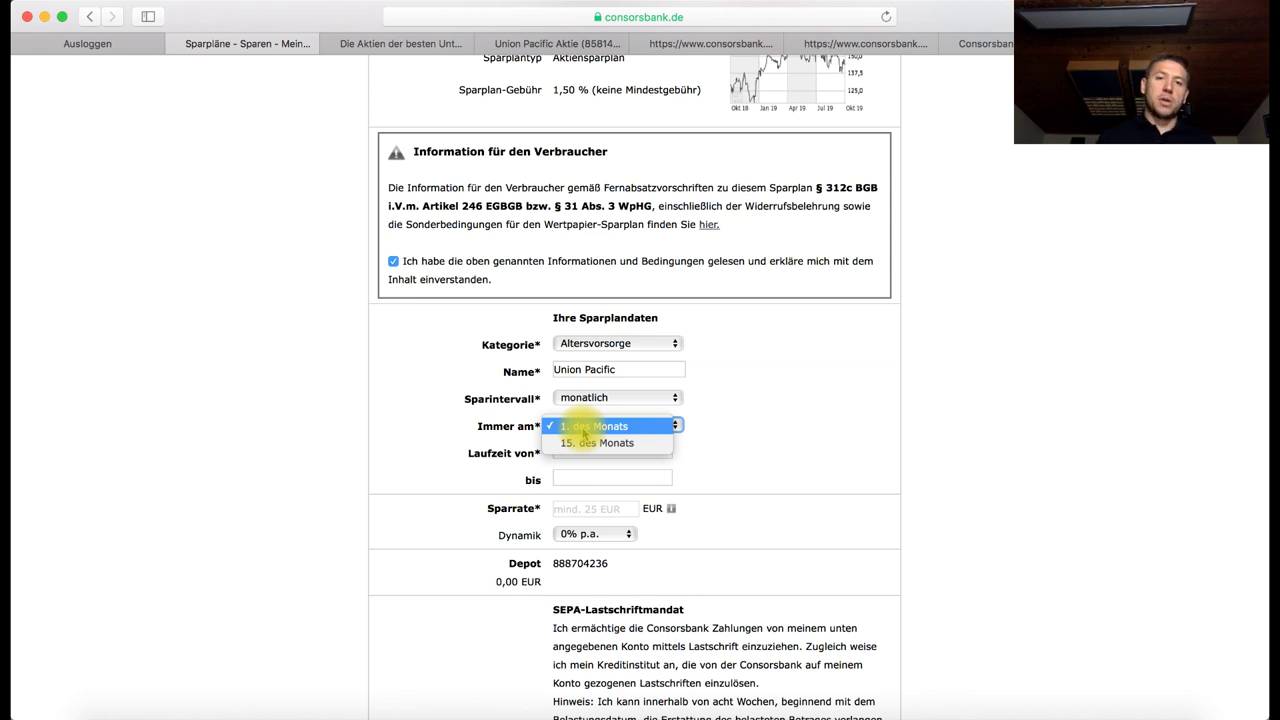
left_click(598, 428)
left_click(576, 453)
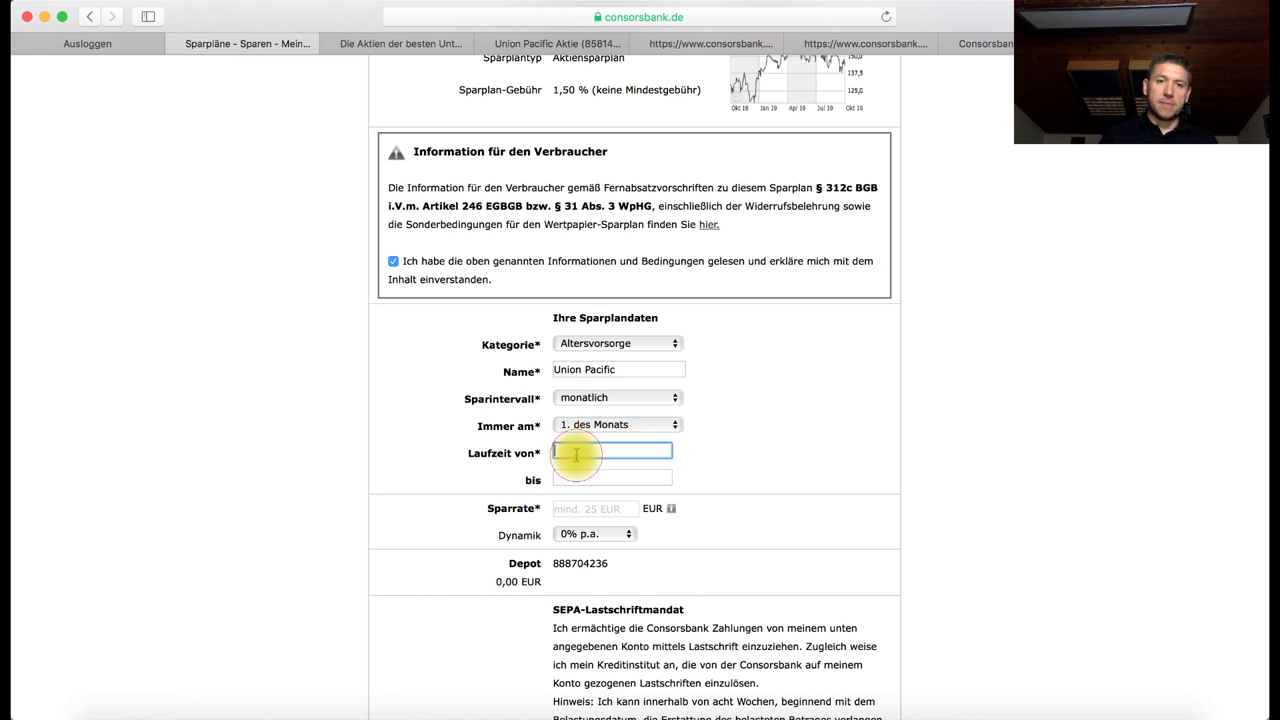
left_click(707, 481)
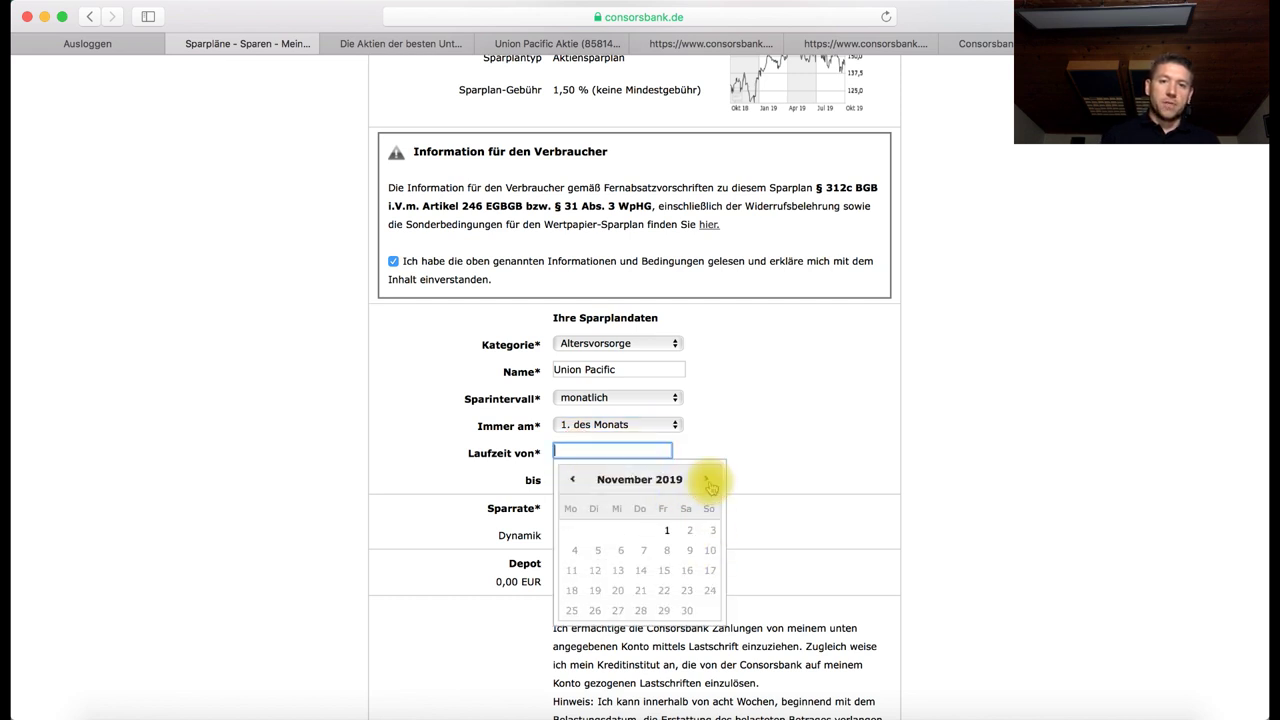
left_click(666, 530)
left_click(762, 447)
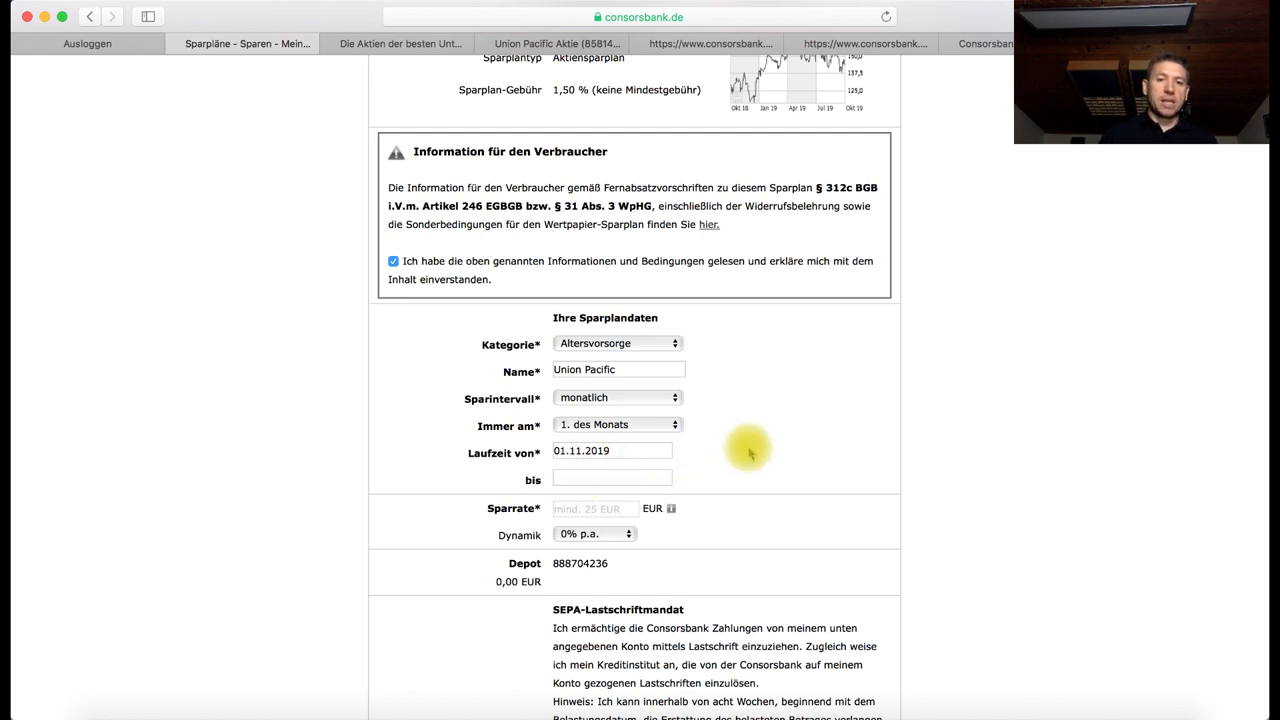
Set the Sparplan's savings rate to 25 EUR
left_click(609, 509)
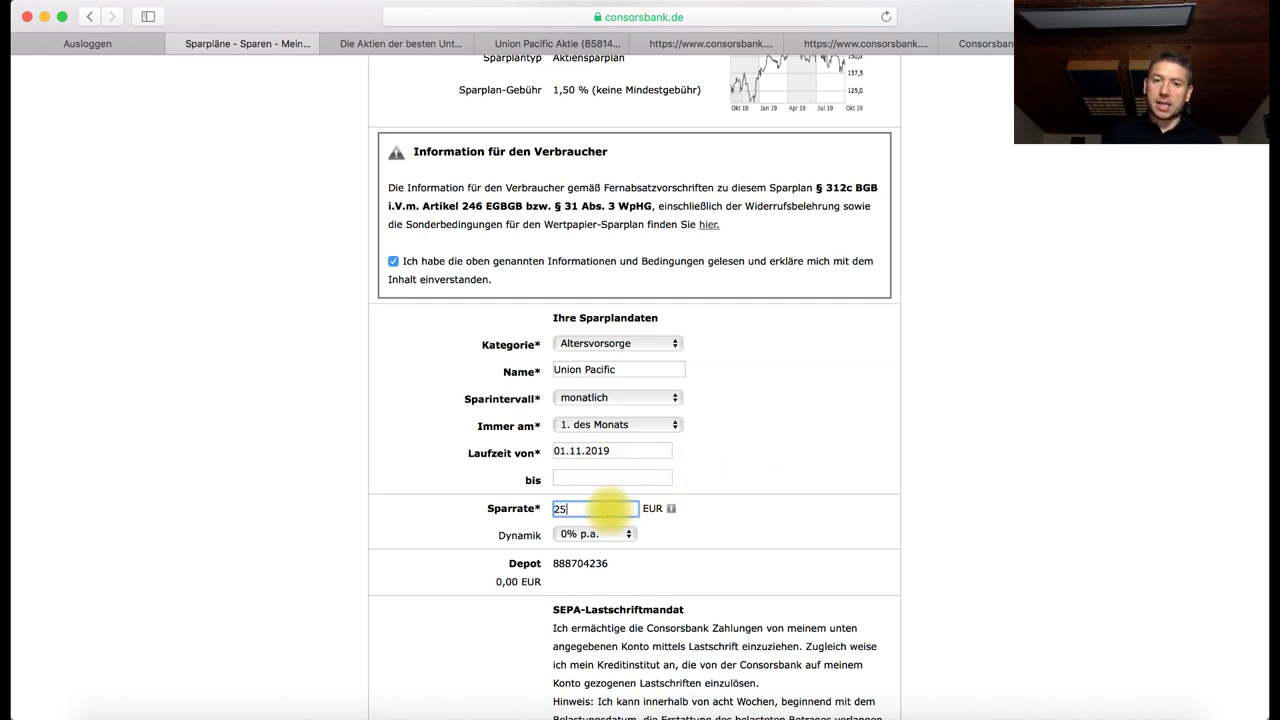
left_click(863, 529)
scroll(866, 530, "down", 5)
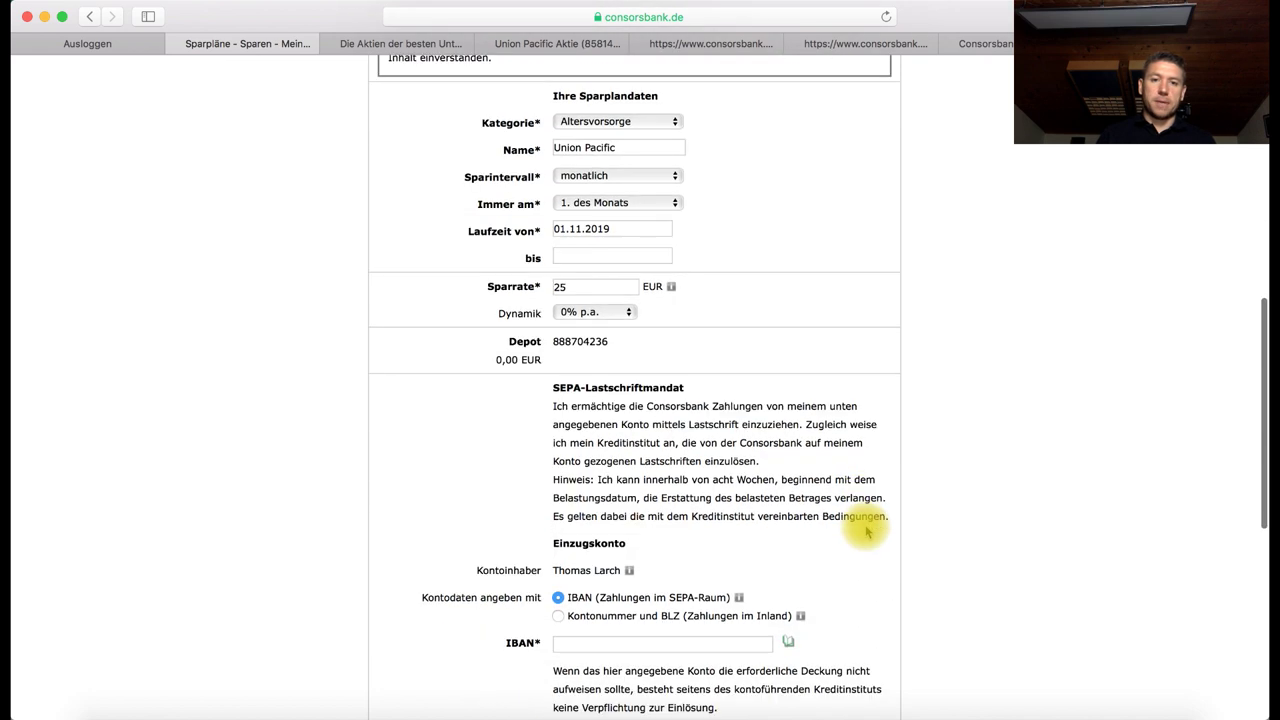
Review the entered Union Pacific Sparplan data, confirm the order with the QR-TAN and create the savings plan
scroll(860, 525, "down", 3)
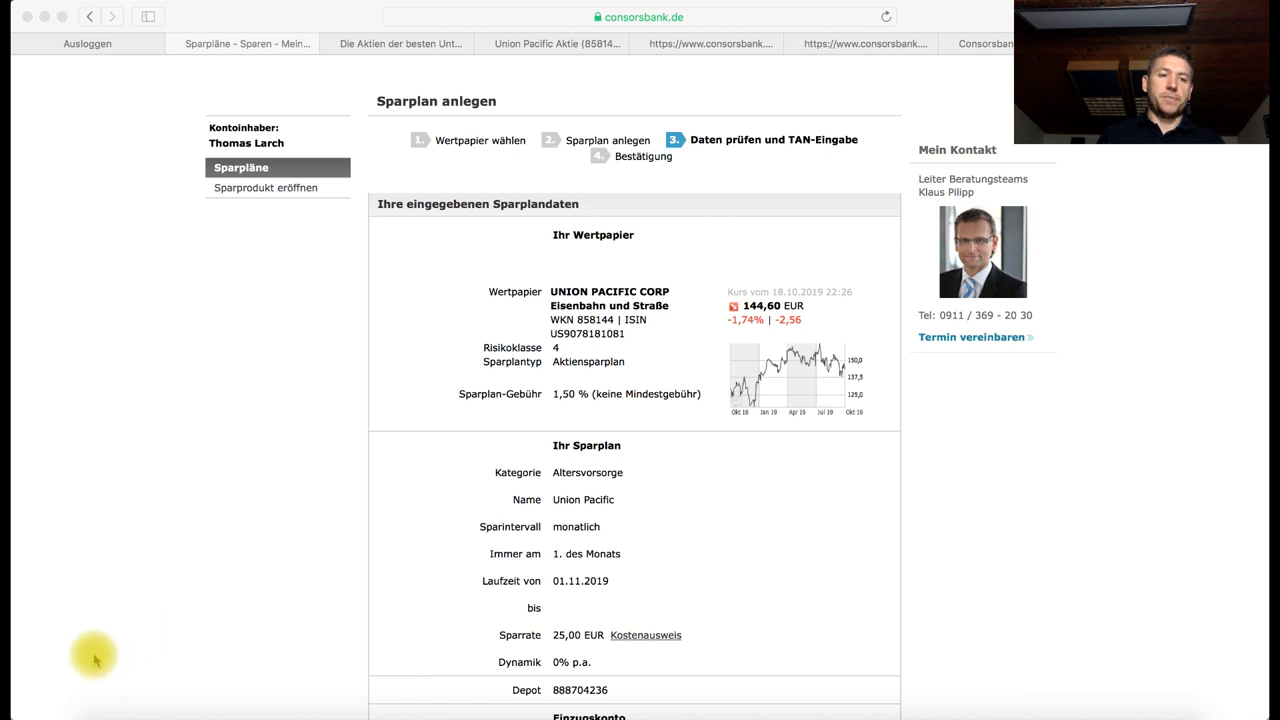
scroll(95, 655, "down", 10)
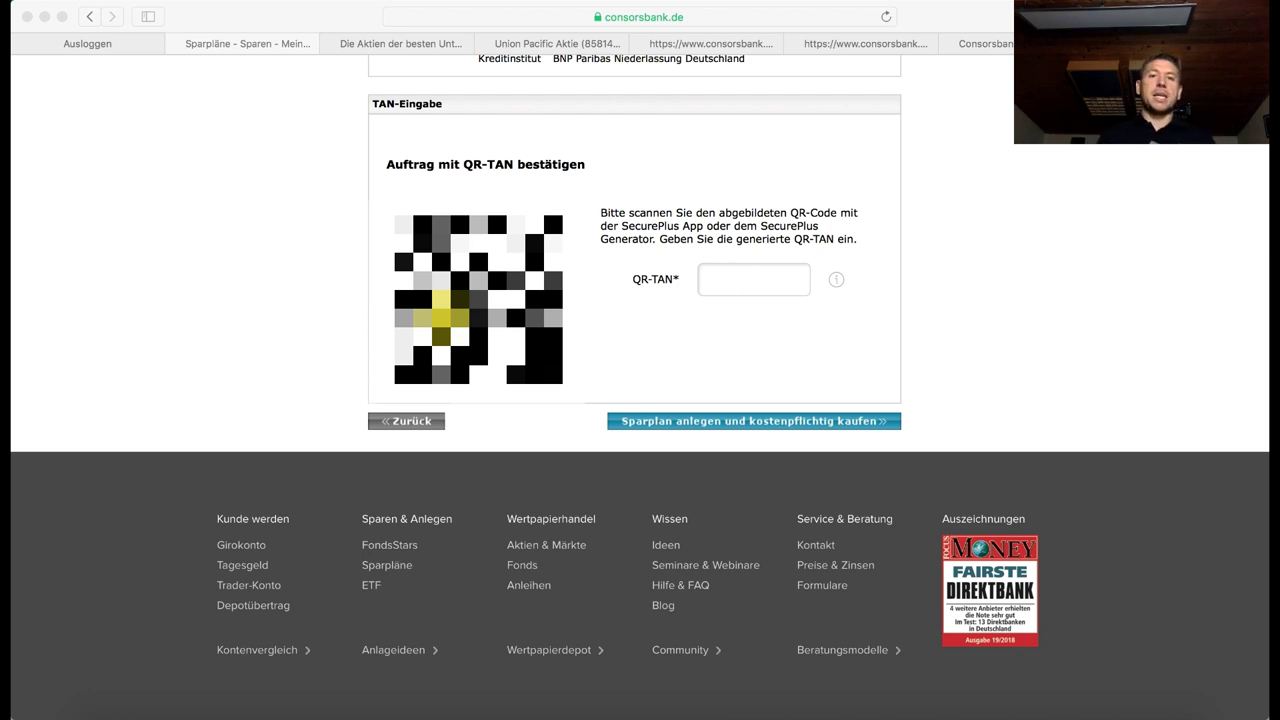
left_click(372, 420)
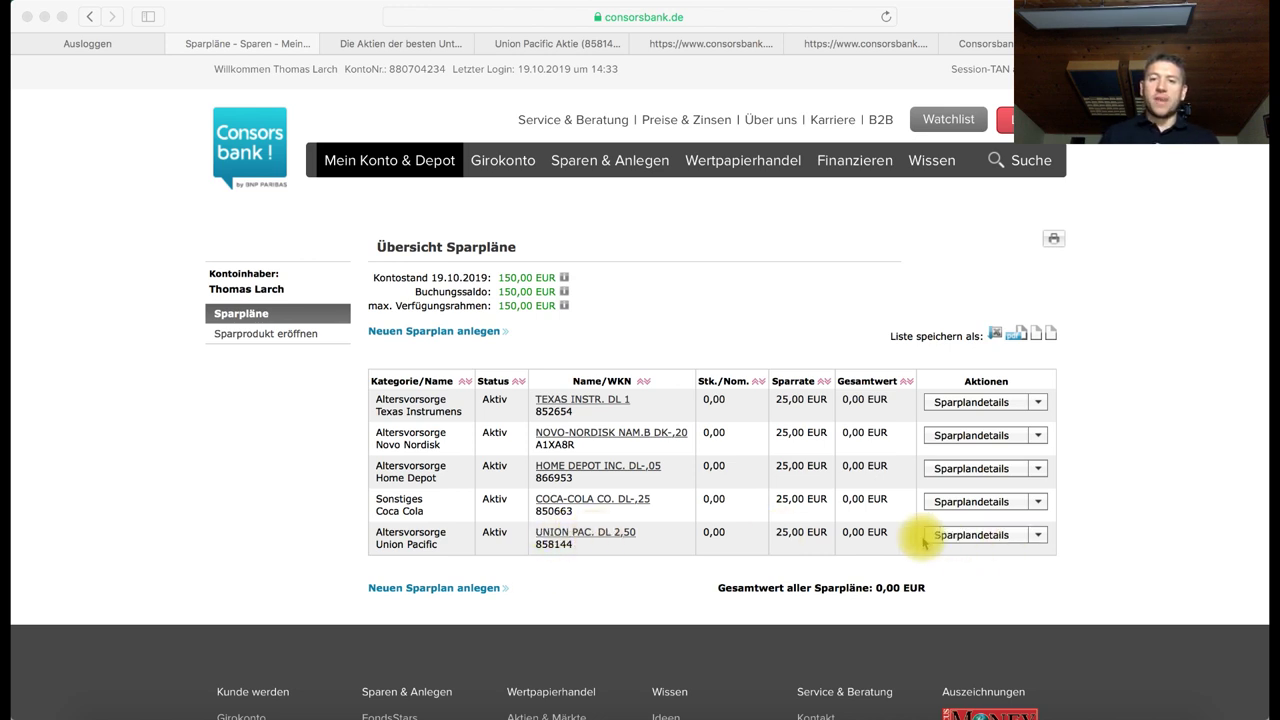
Check the stock watchlist on aktienfinder.net and return to the Consorsbank Sparpläne overview
left_click(378, 46)
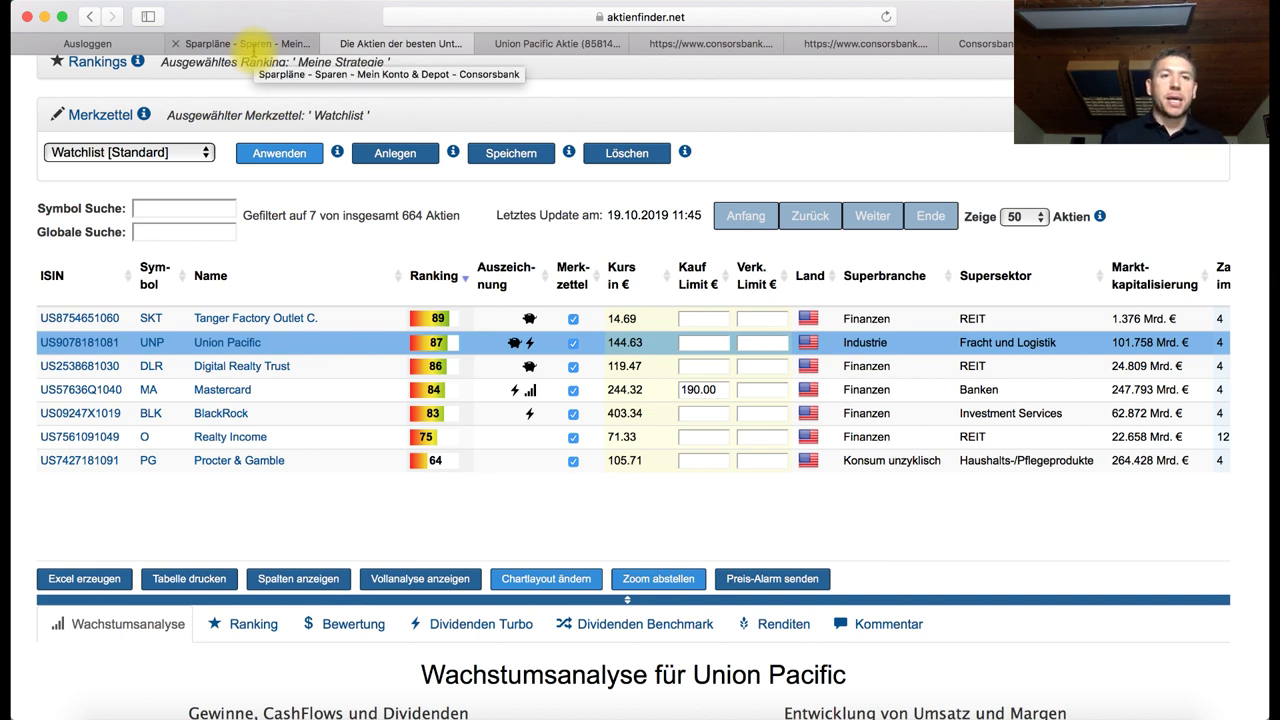
left_click(218, 44)
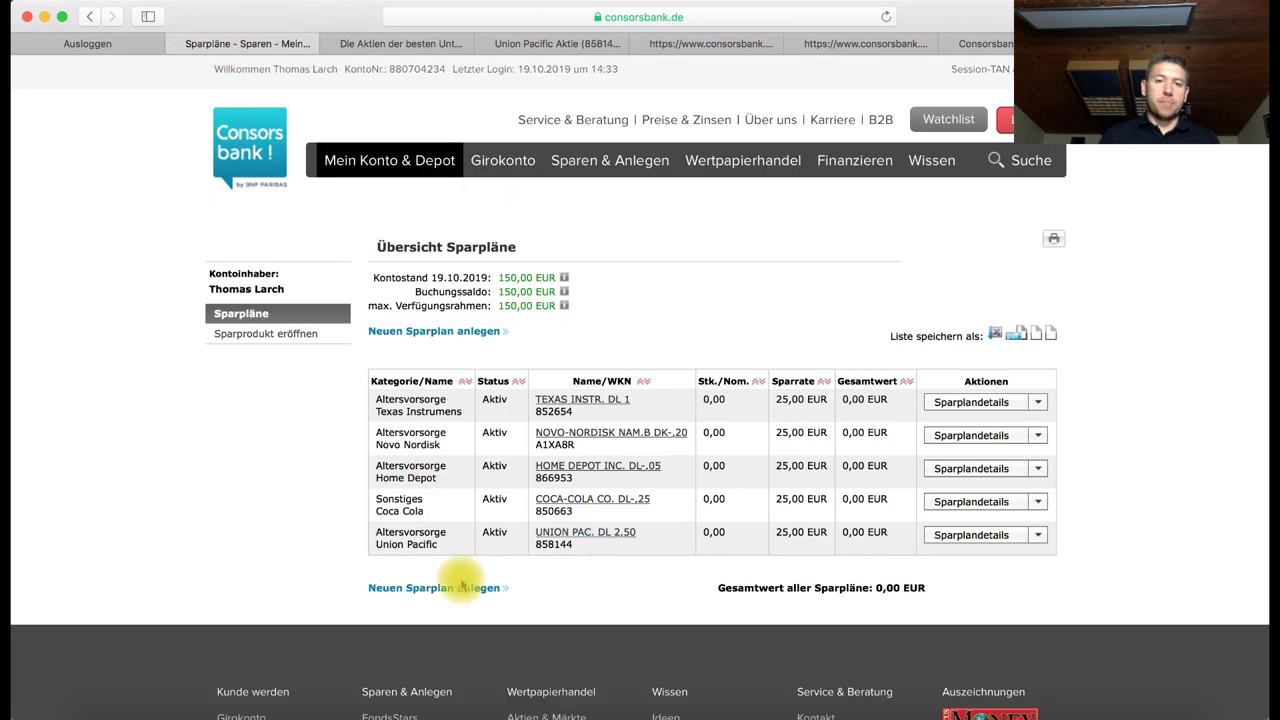
Switch to the Sparpläne workbook in Excel and enter DIV Aktie as the Wertpapier type for Blackrock and Union Pacific
mouse_move(540, 714)
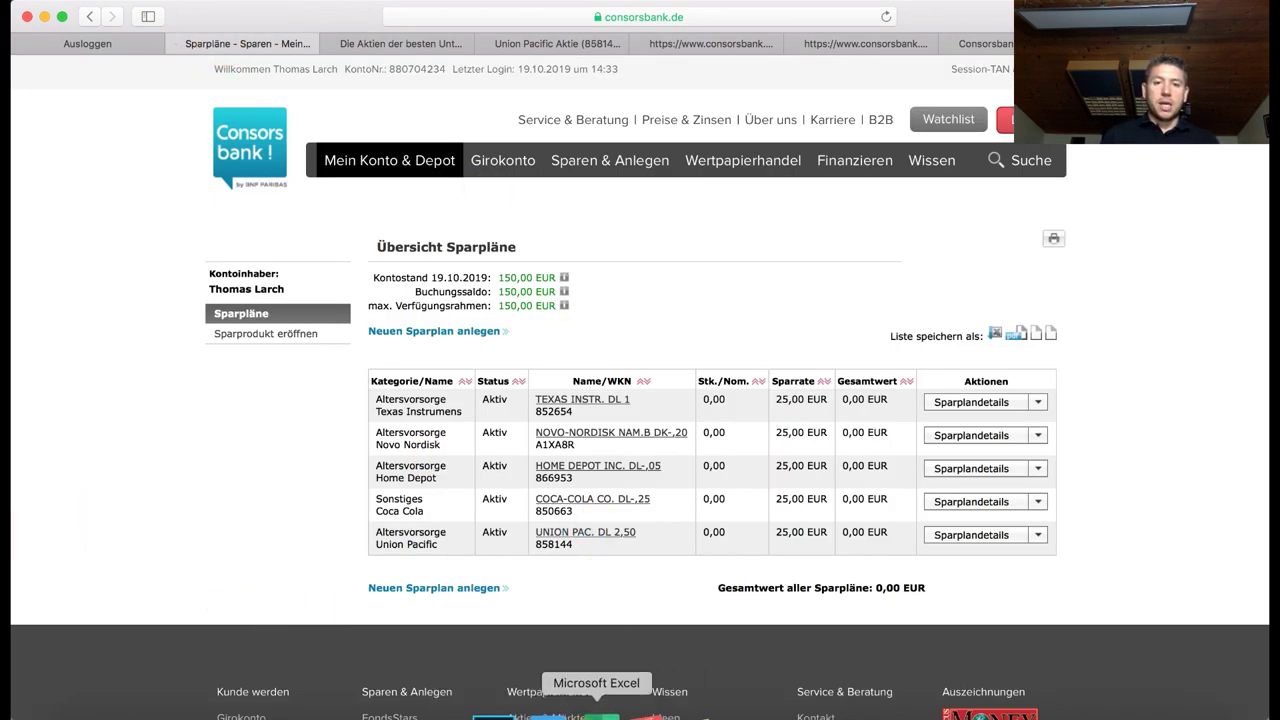
left_click(563, 712)
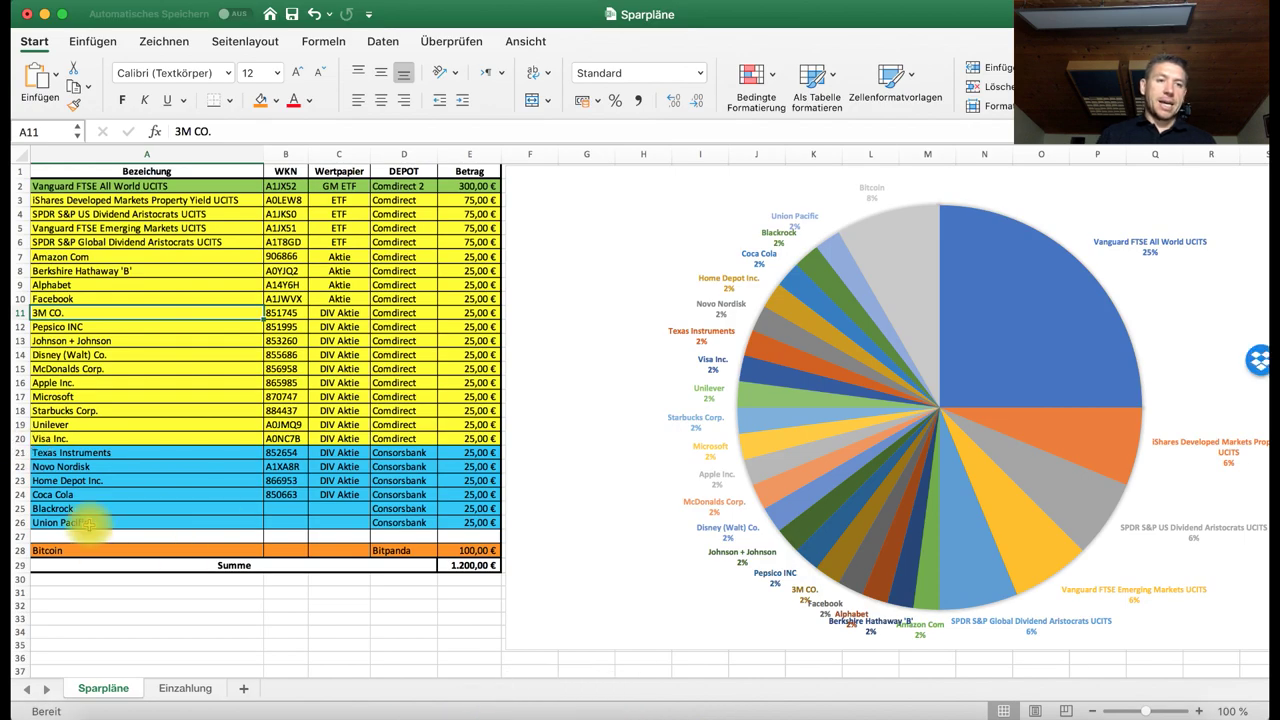
left_click(286, 508)
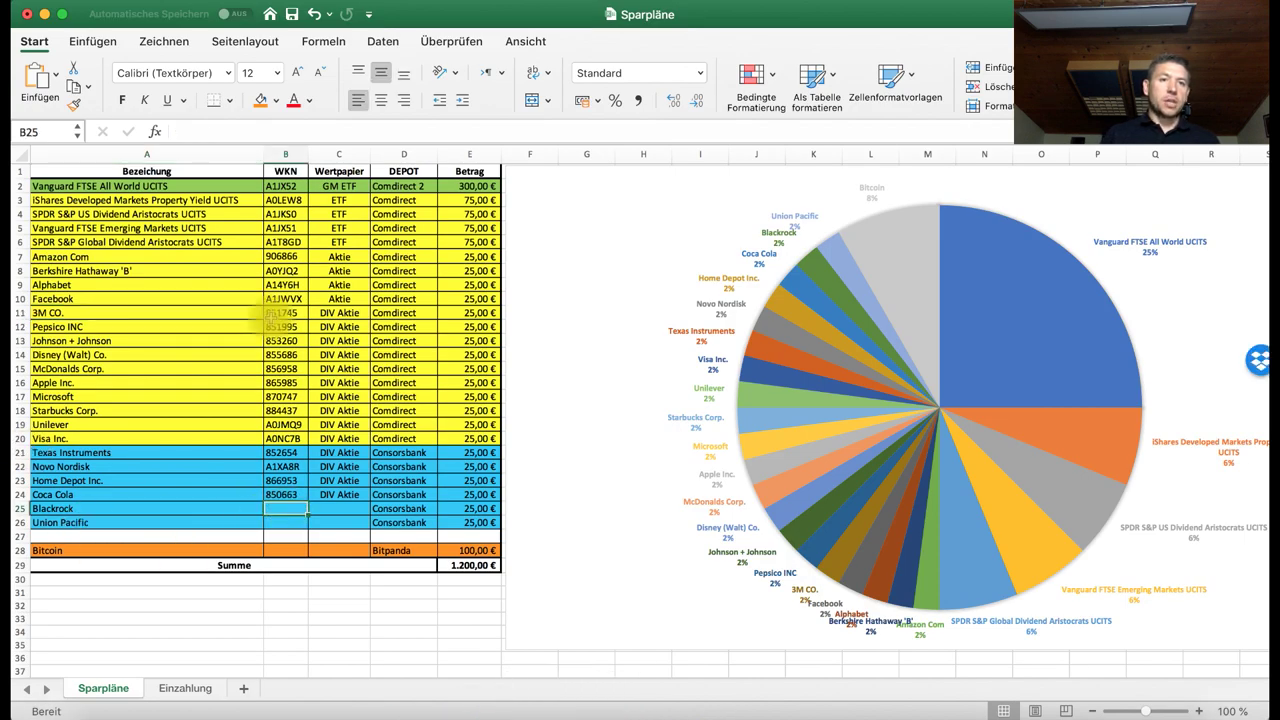
left_click(344, 510)
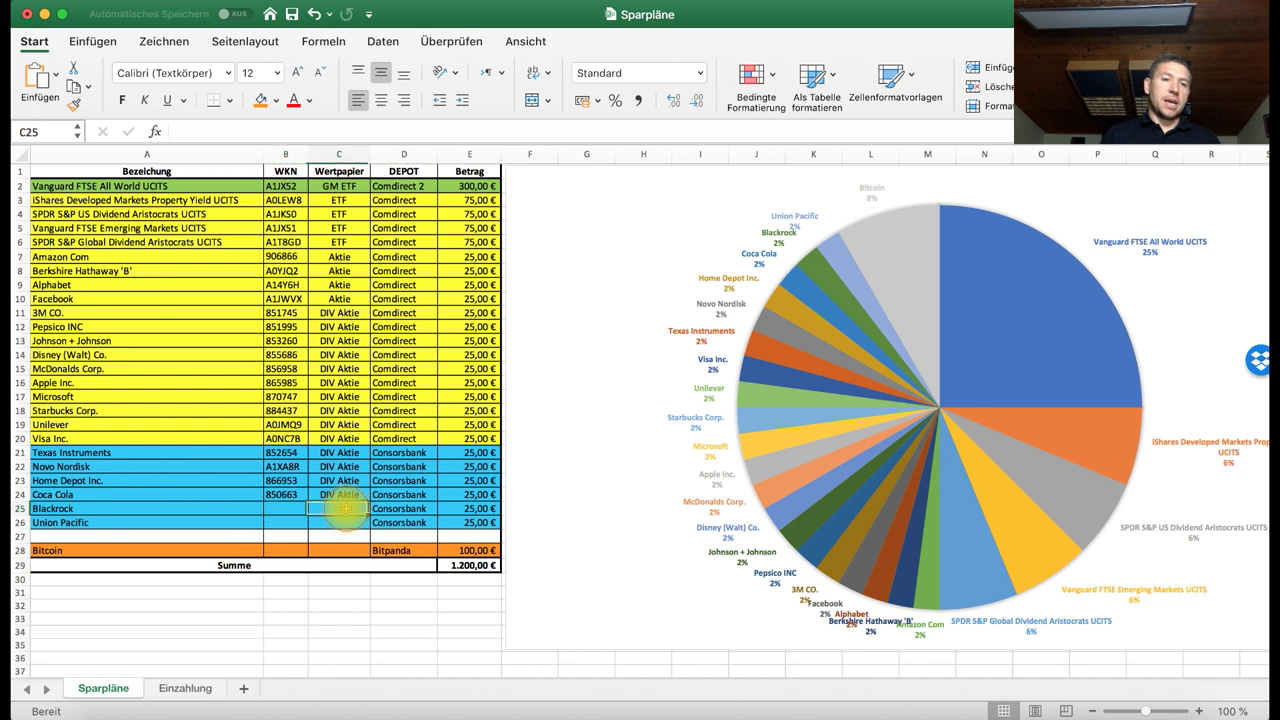
type("DIV Aktie")
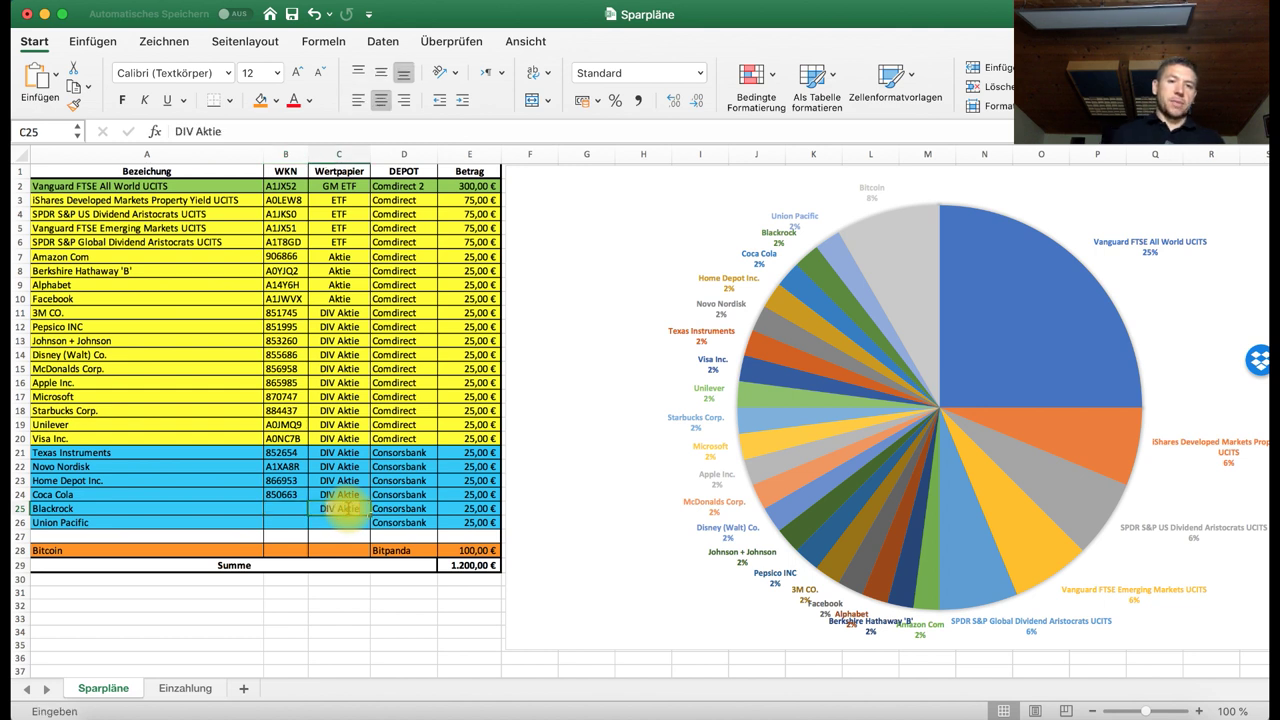
key("Return")
type("DIV Aktie")
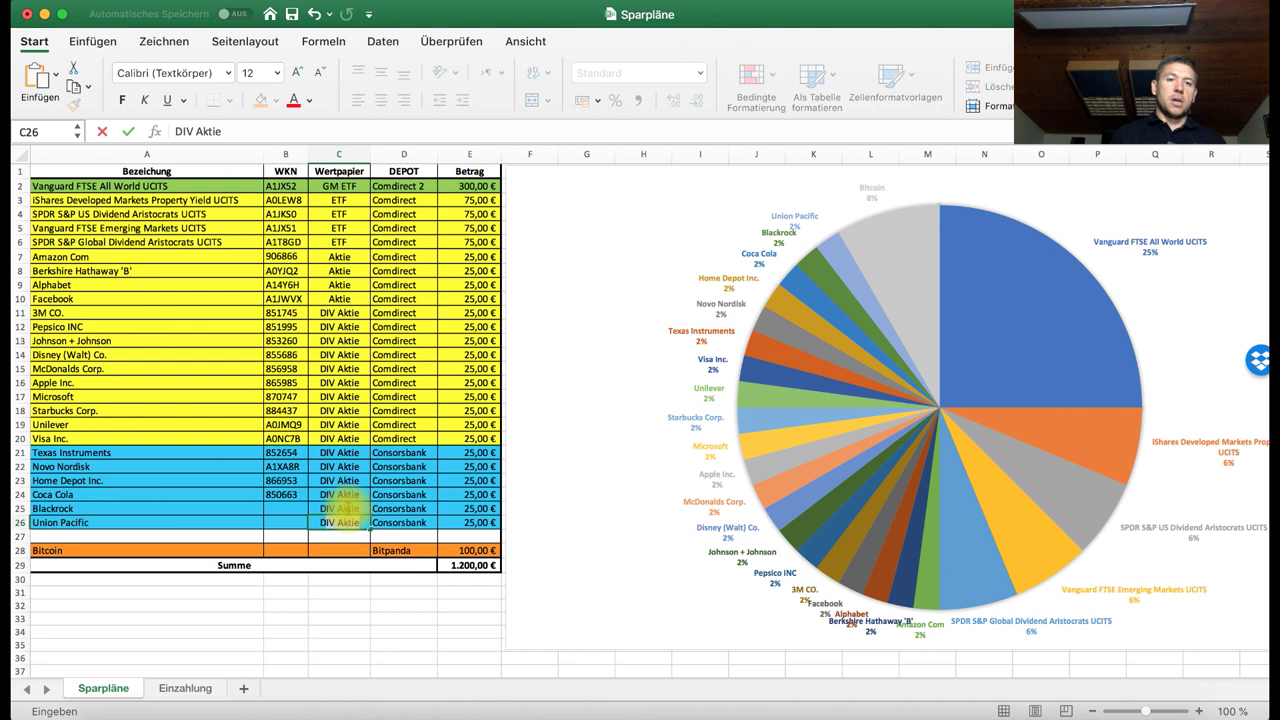
key("Return")
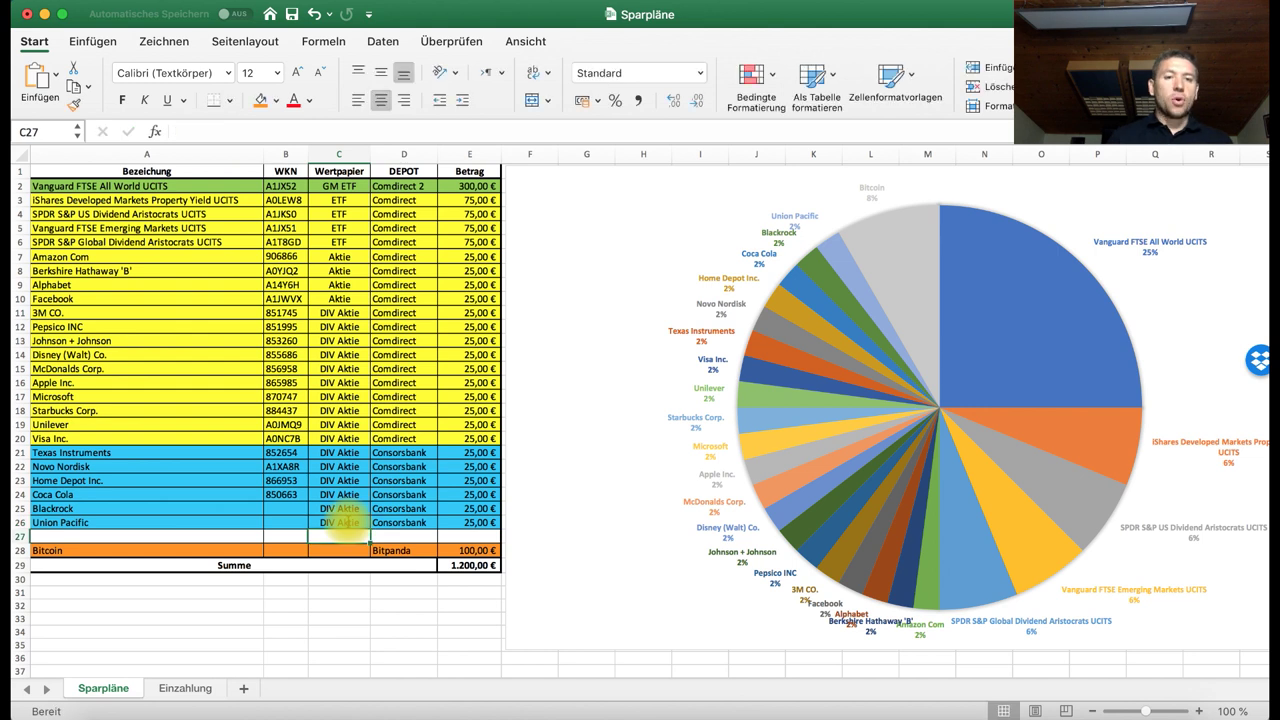
Examine the Blackrock row's WKN cell and the Summe of the Betrag column
left_click(286, 508)
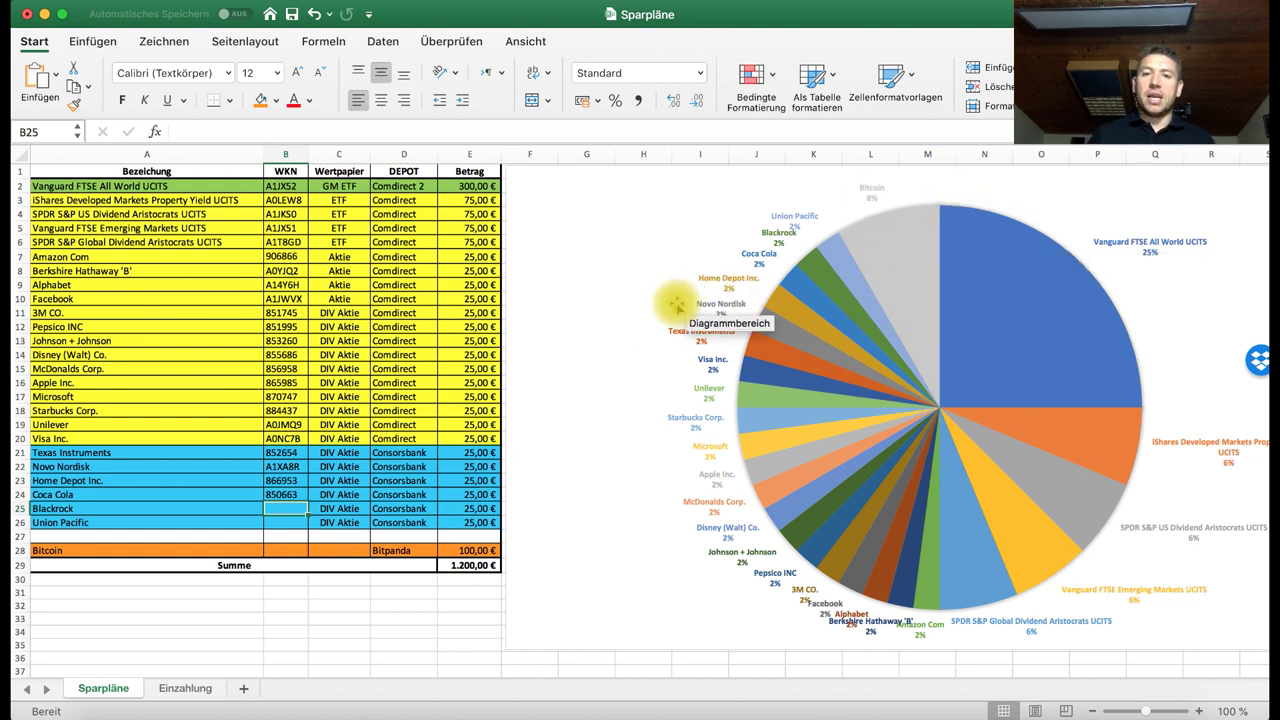
left_click(460, 566)
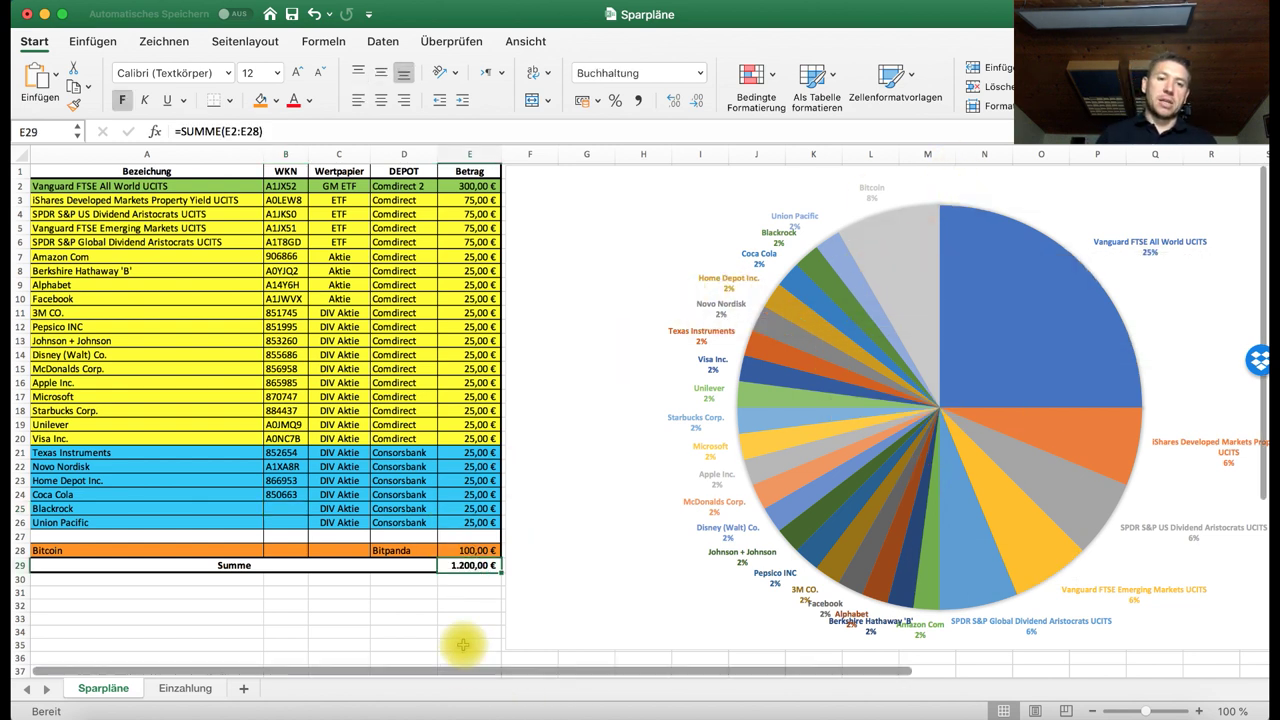
left_click(466, 628)
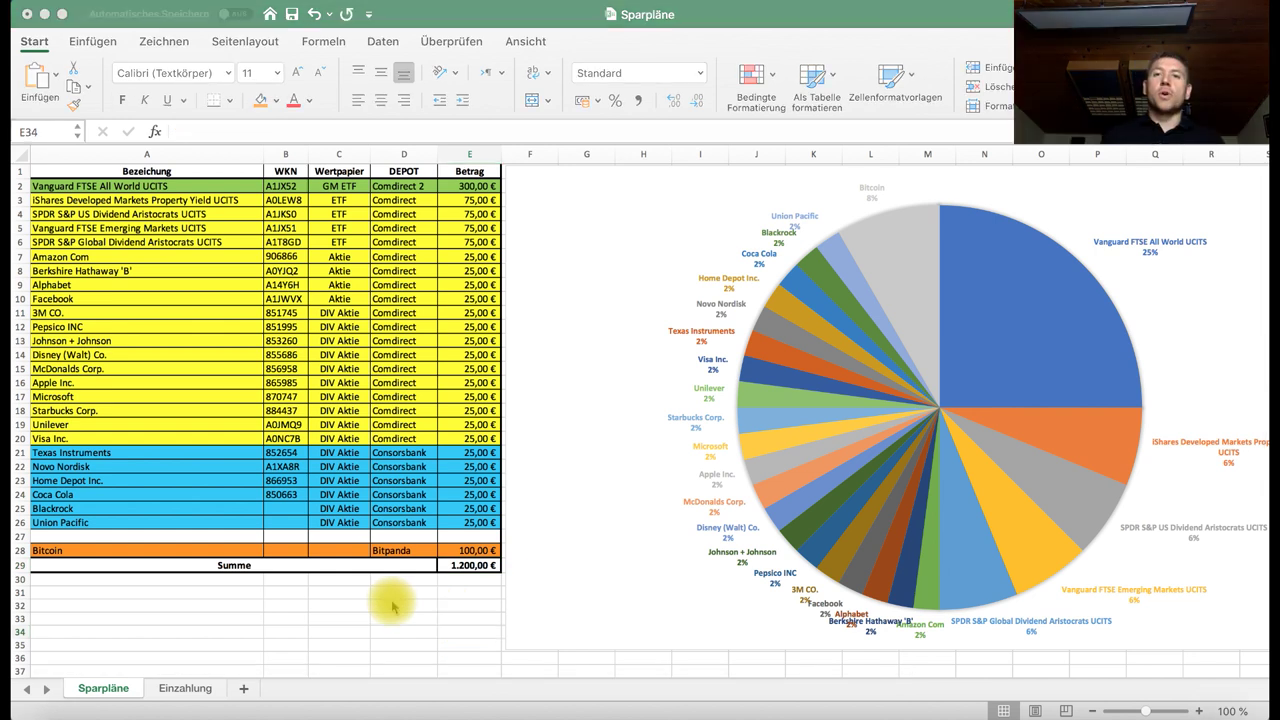
Switch back to Consorsbank in Safari and review the list of active savings plans in the Sparpläne overview
mouse_move(171, 712)
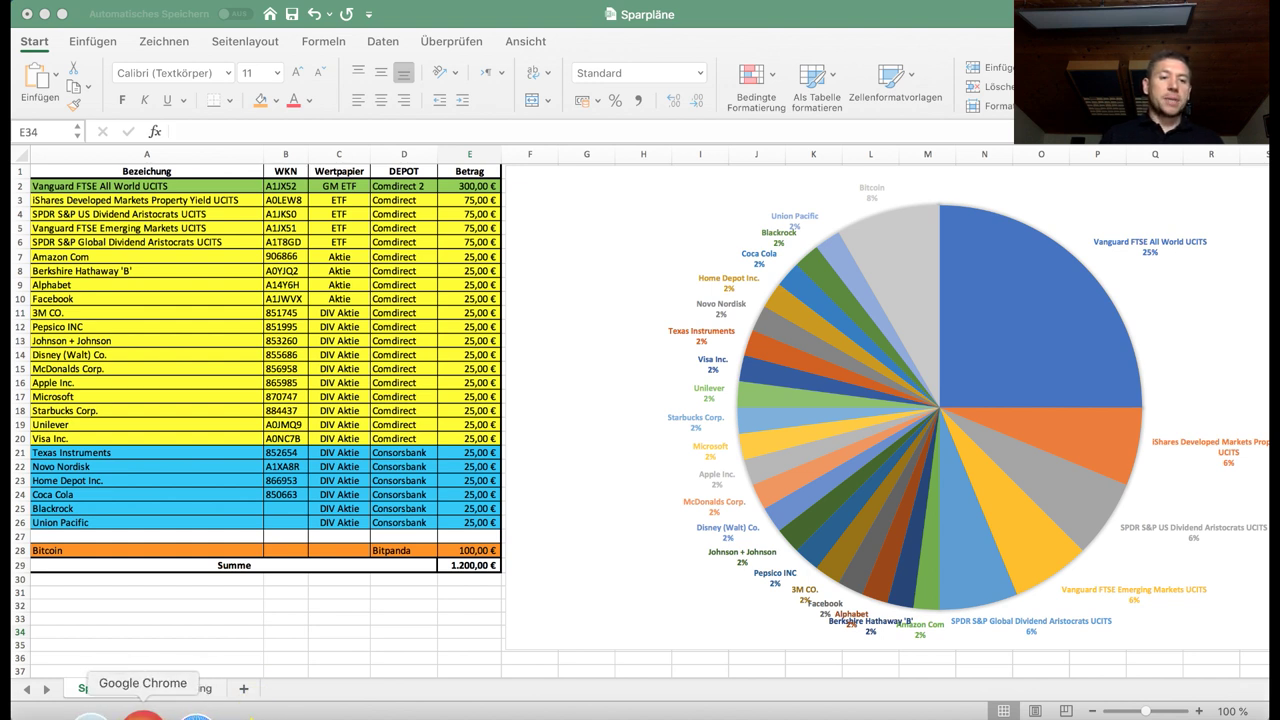
left_click(184, 714)
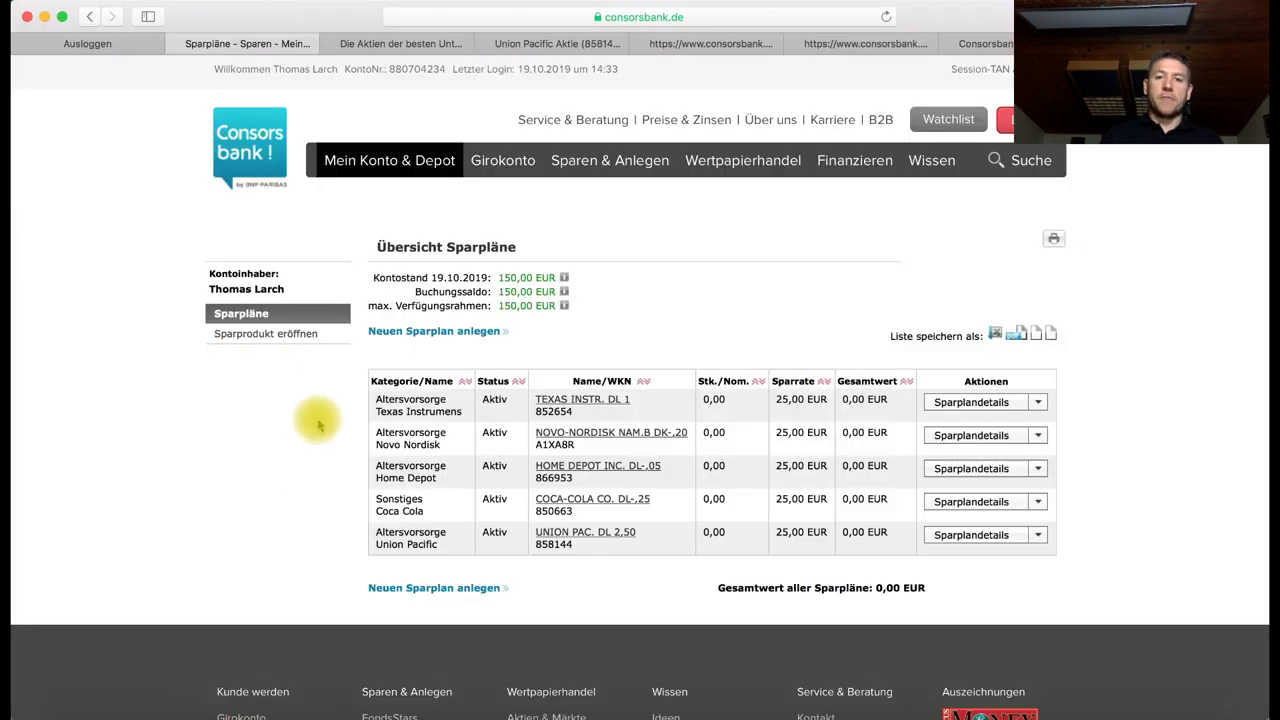
scroll(625, 245, "down", 1)
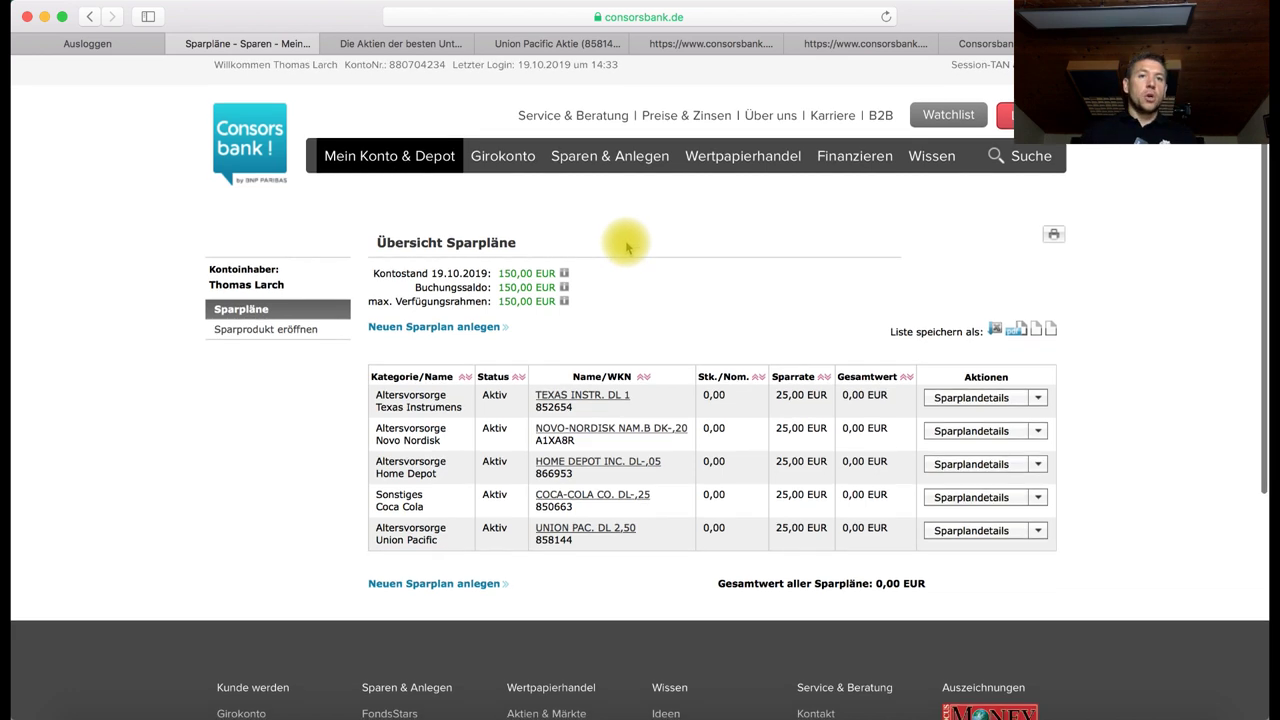
scroll(625, 245, "down", 3)
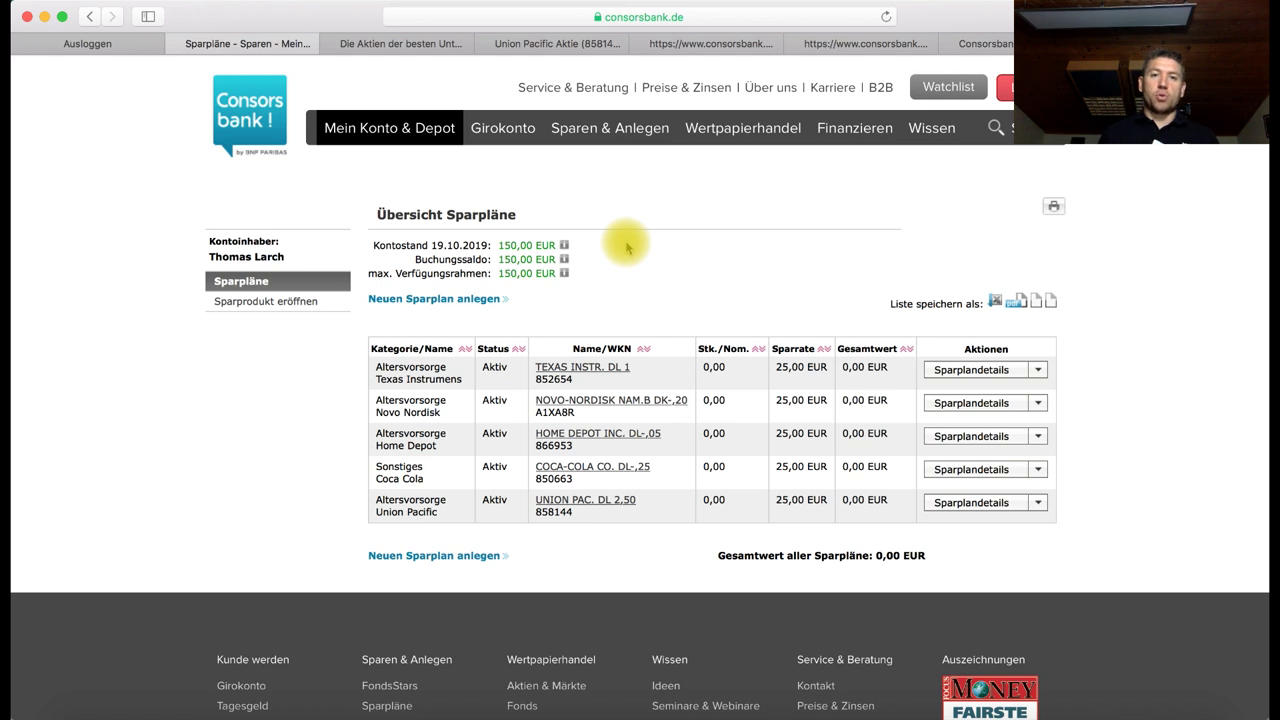
scroll(626, 247, "up", 2)
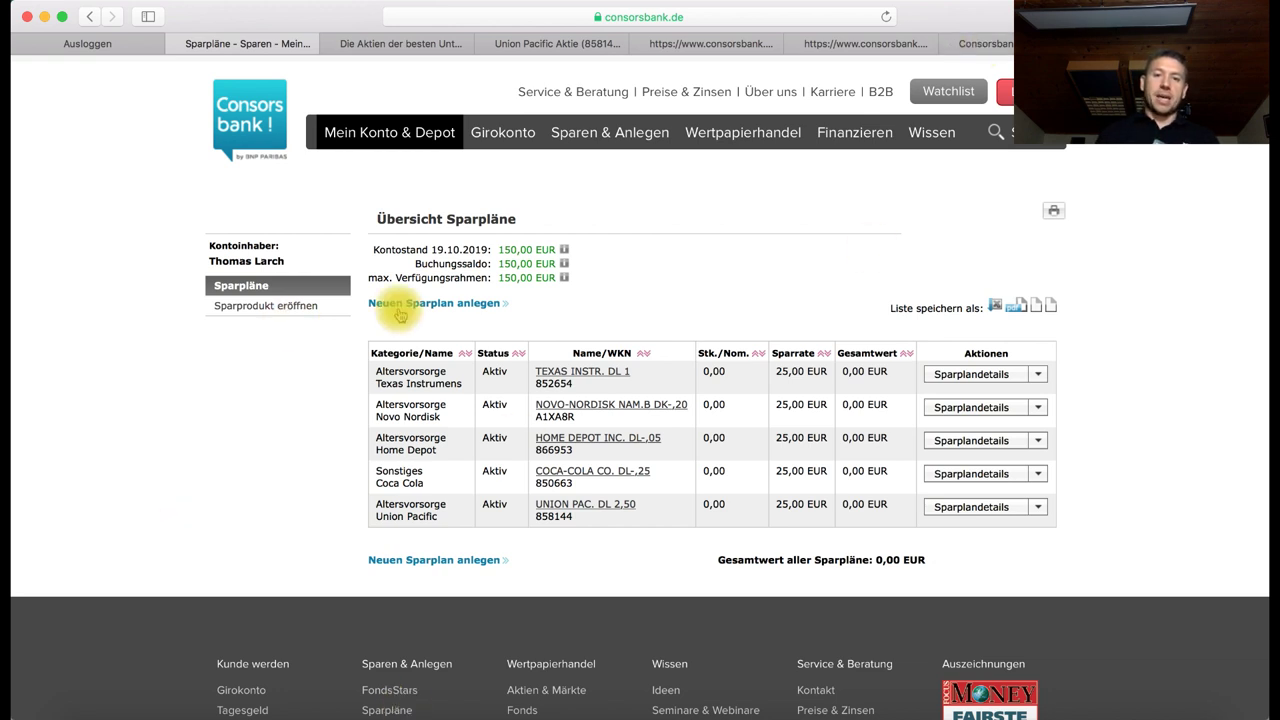
Switch to PortfolioPerformance
mouse_move(985, 714)
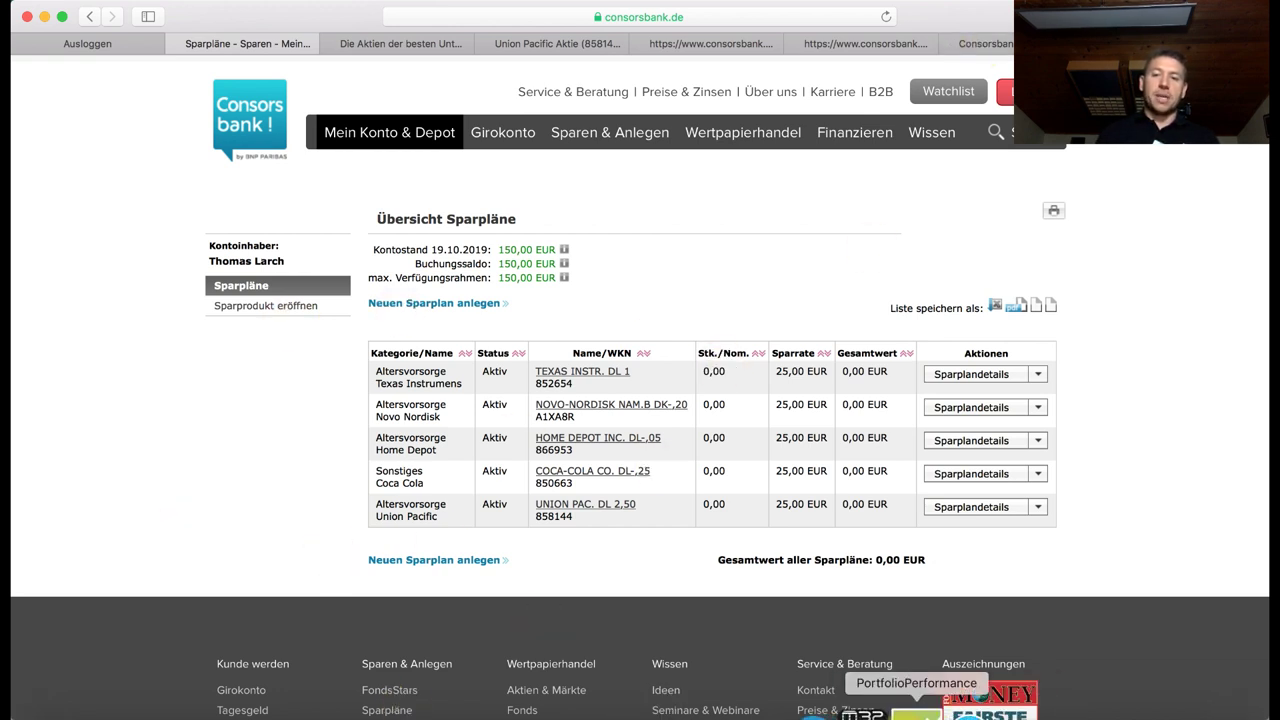